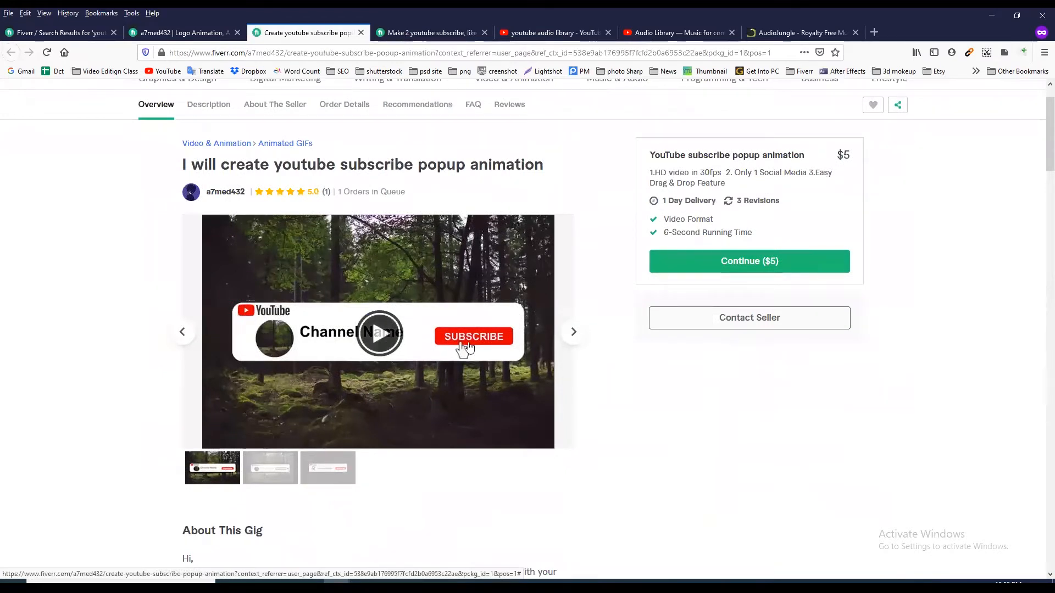
Play, replay and pause the gig's subscribe preview at the SUBSCRIBED state, then open google.com.
{"action": "left_click", "coordinate": [384, 342]}
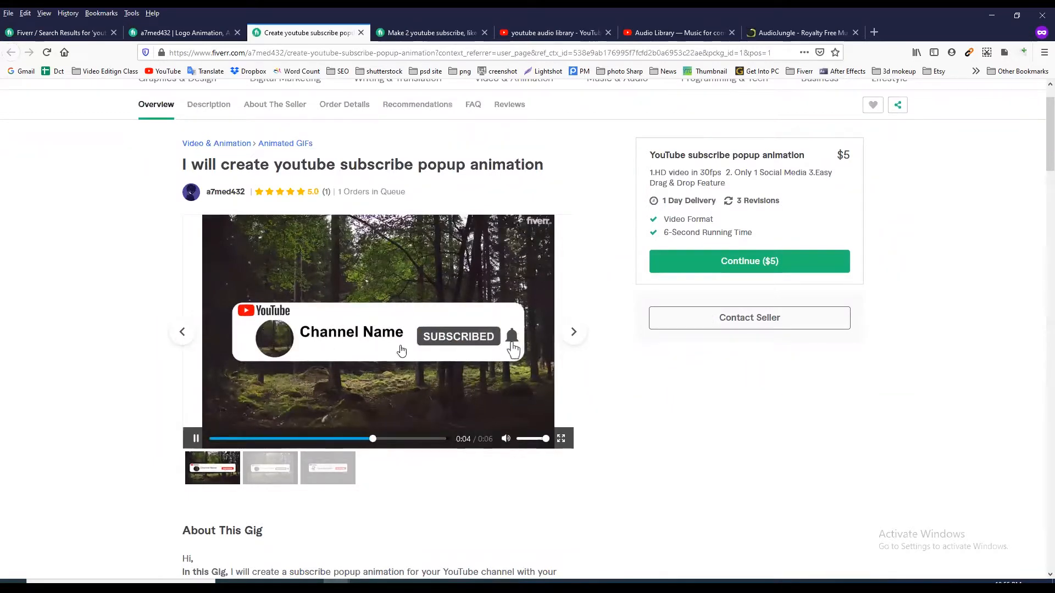
{"action": "left_click", "coordinate": [196, 443]}
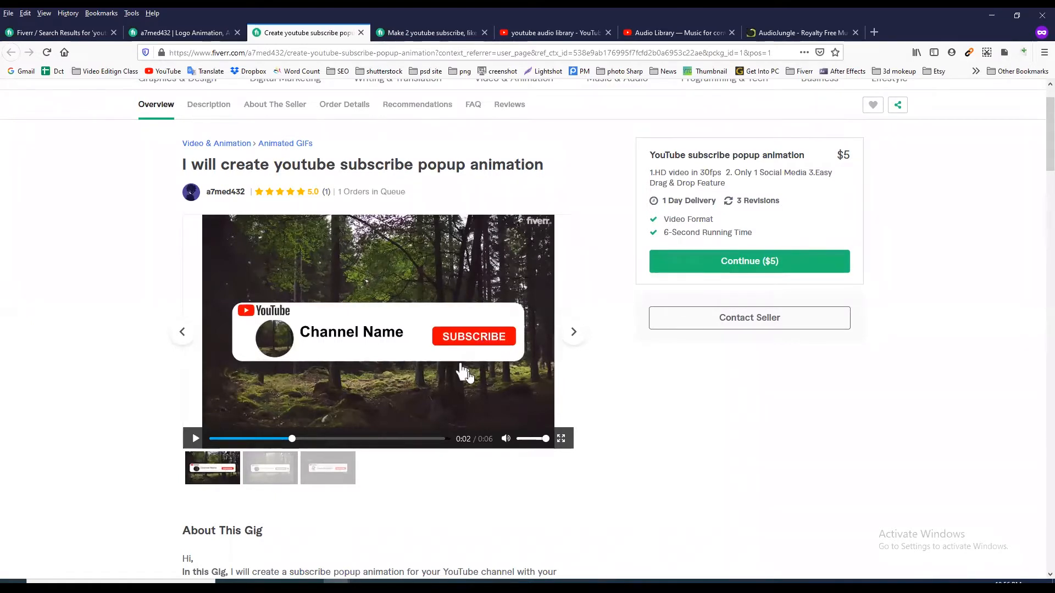
{"action": "left_click", "coordinate": [329, 389]}
{"action": "left_click", "coordinate": [472, 361]}
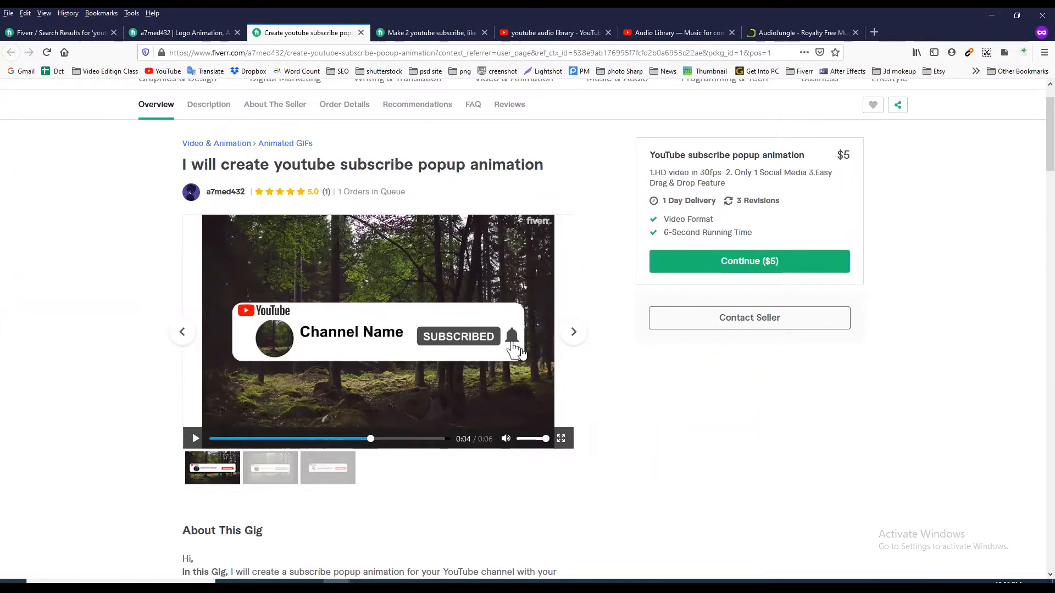
{"action": "left_click", "coordinate": [799, 32]}
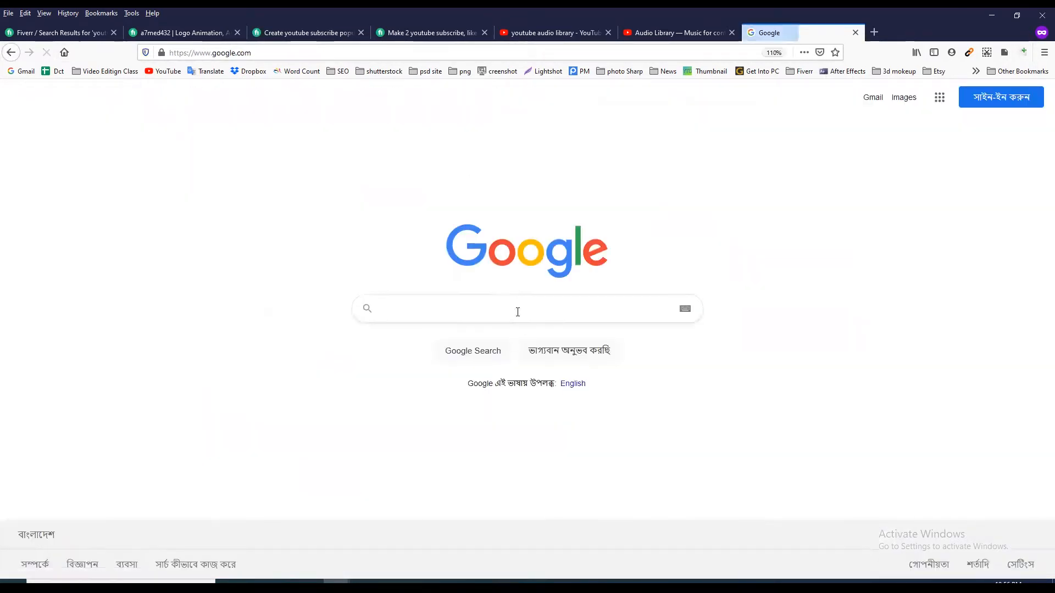
Search Google for "bell icon".
{"action": "left_click", "coordinate": [518, 312]}
{"action": "type", "text": "bell ico"}
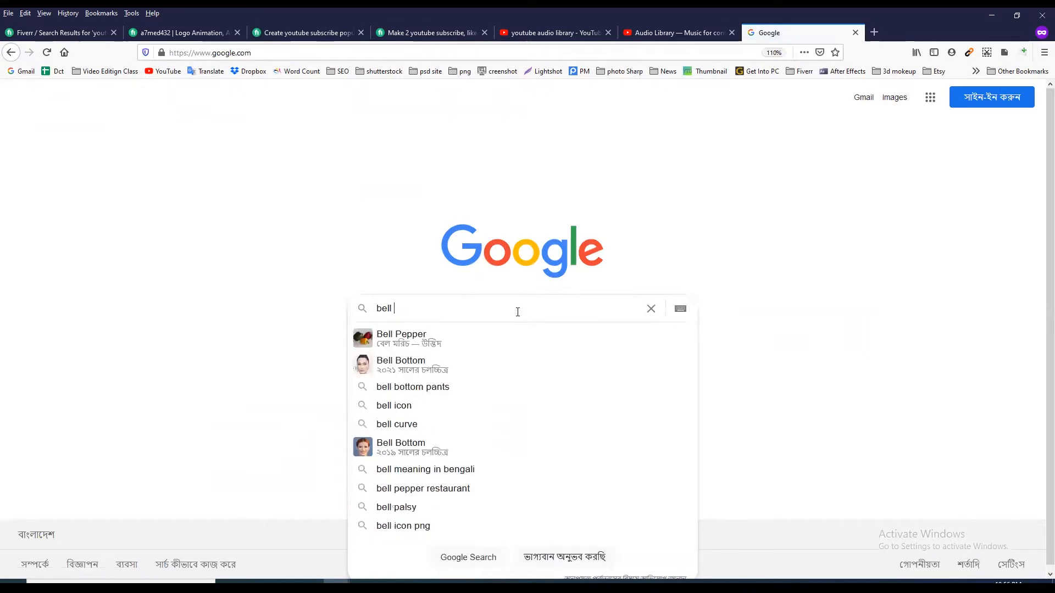
{"action": "type", "text": "n"}
{"action": "key", "text": "Return"}
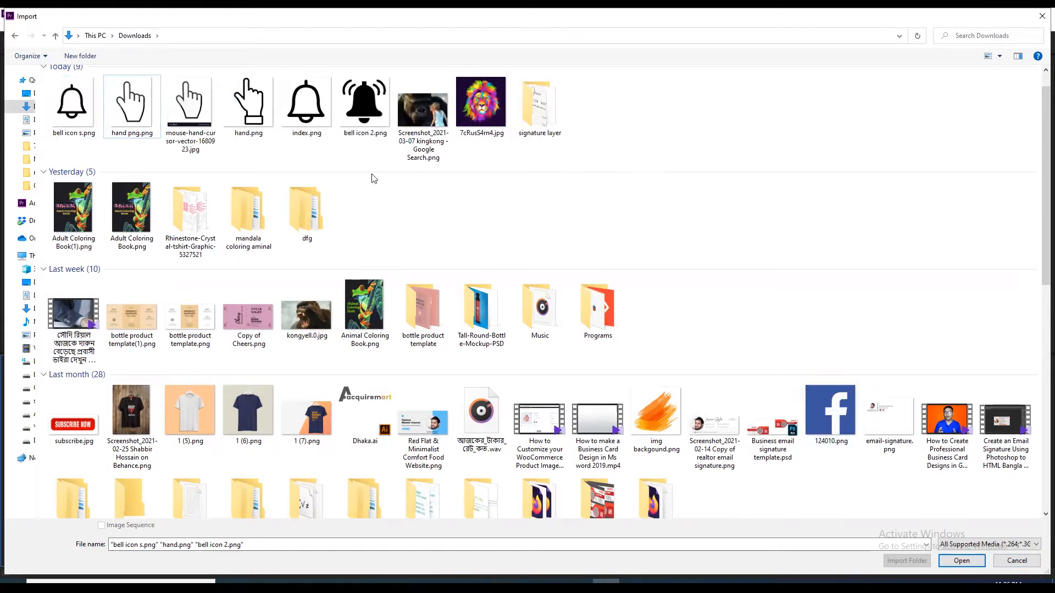
Import bell icon s.png, hand png.png and bell icon 2.png together, then minimize Premiere.
{"action": "left_click", "coordinate": [66, 122]}
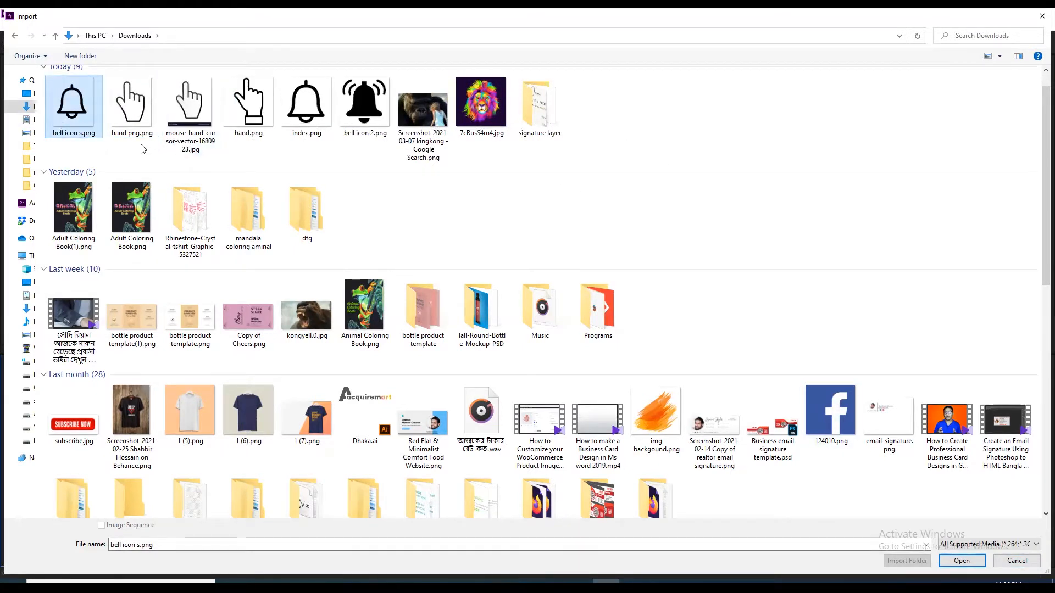
{"action": "left_click", "coordinate": [140, 114], "text": "ctrl"}
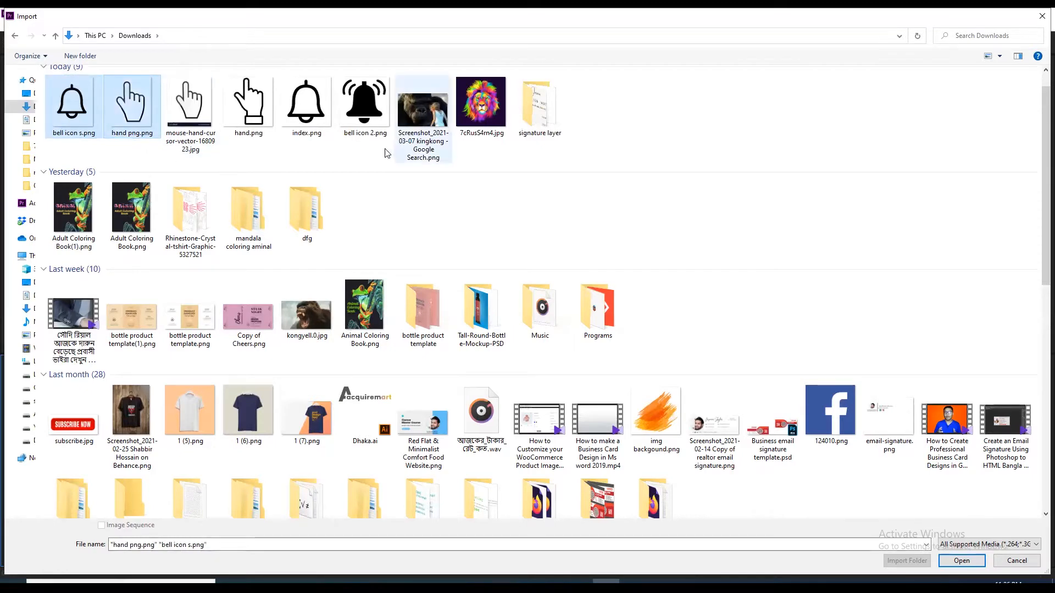
{"action": "left_click", "coordinate": [364, 105], "text": "ctrl"}
{"action": "left_click", "coordinate": [963, 561]}
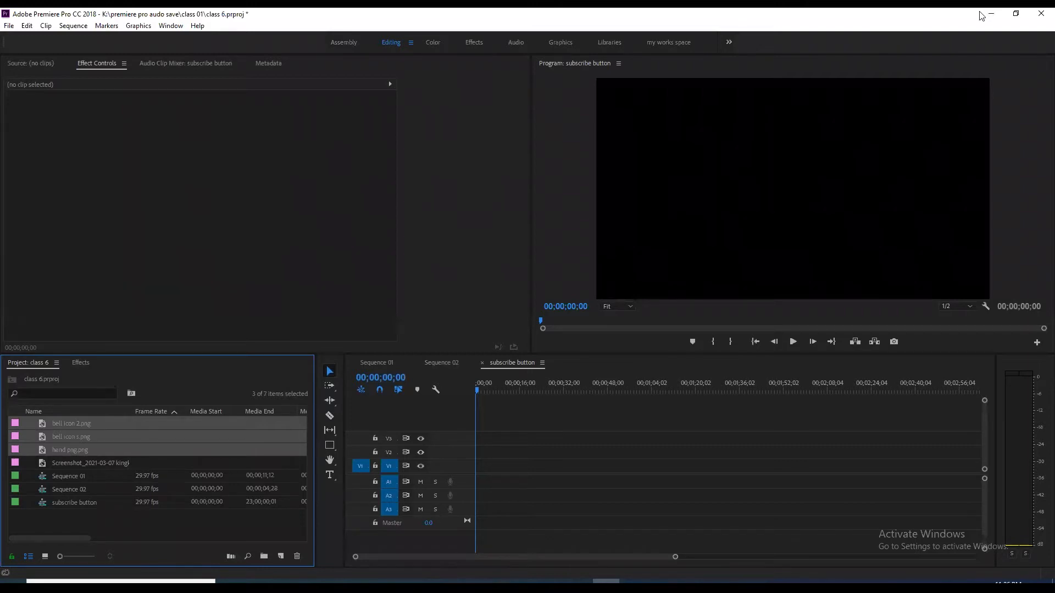
{"action": "left_click", "coordinate": [981, 16]}
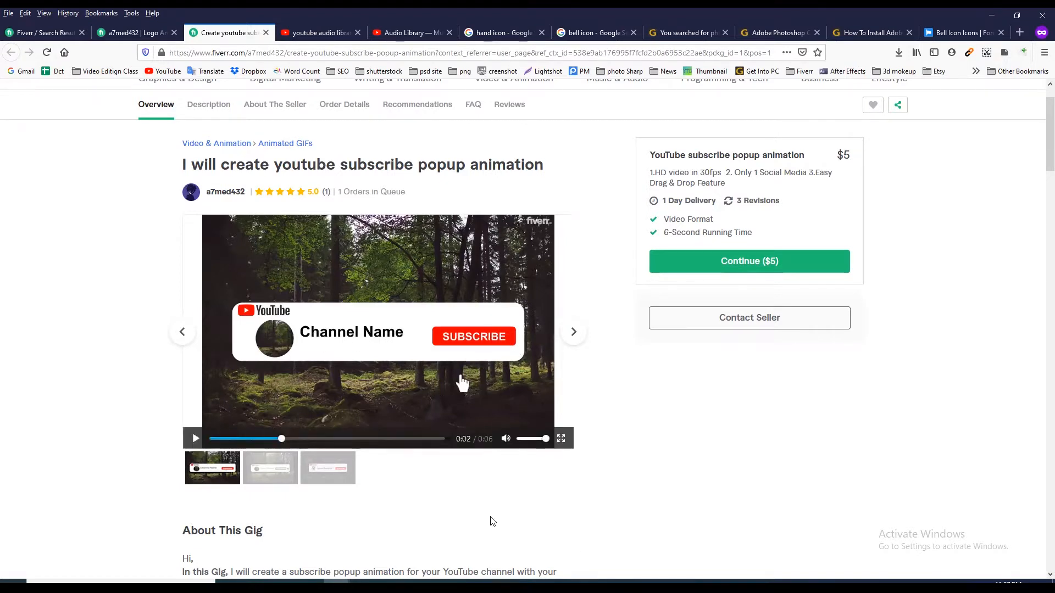
Rewind the gig preview to 0:00, play it again, then return to Premiere Pro.
{"action": "mouse_move", "coordinate": [230, 441]}
{"action": "left_click_drag", "start_coordinate": [280, 439], "coordinate": [210, 439]}
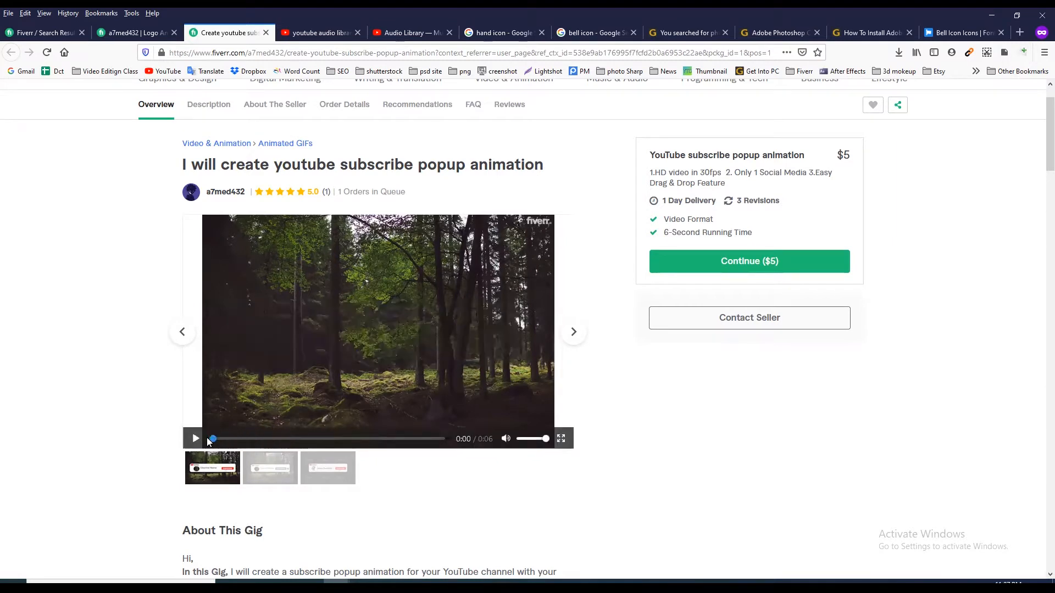
{"action": "left_click", "coordinate": [195, 440]}
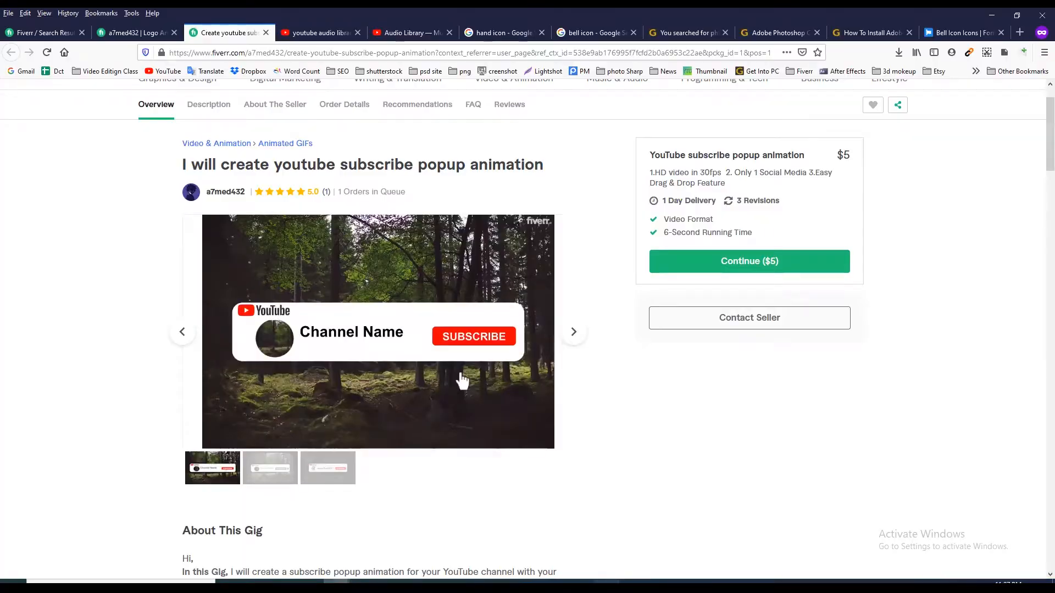
{"action": "left_click", "coordinate": [606, 581]}
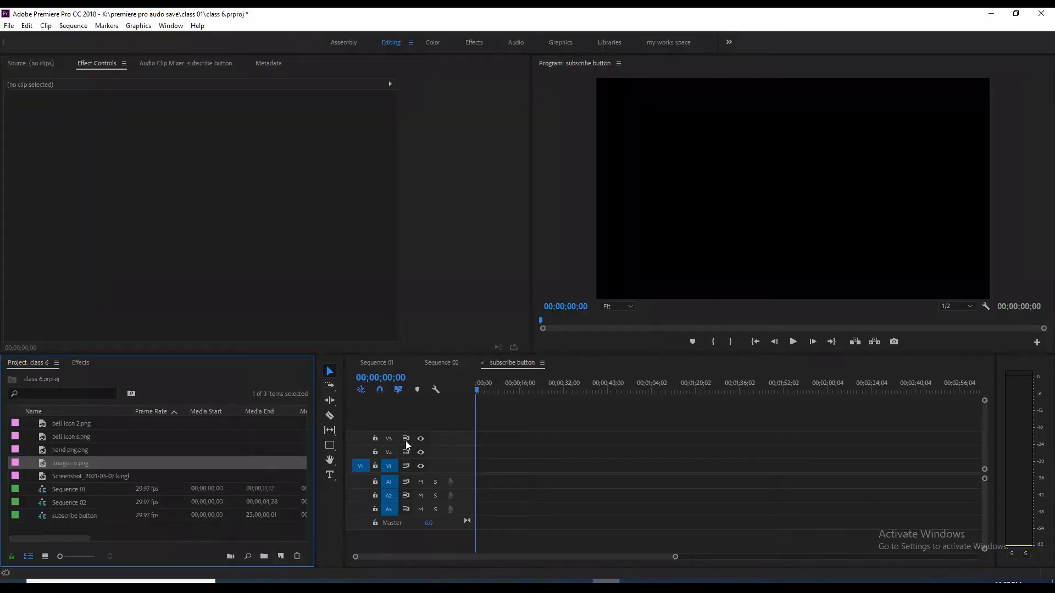
Draw a wide rectangle across the frame centre with a light grey CDC7C7 fill.
{"action": "left_click", "coordinate": [329, 445]}
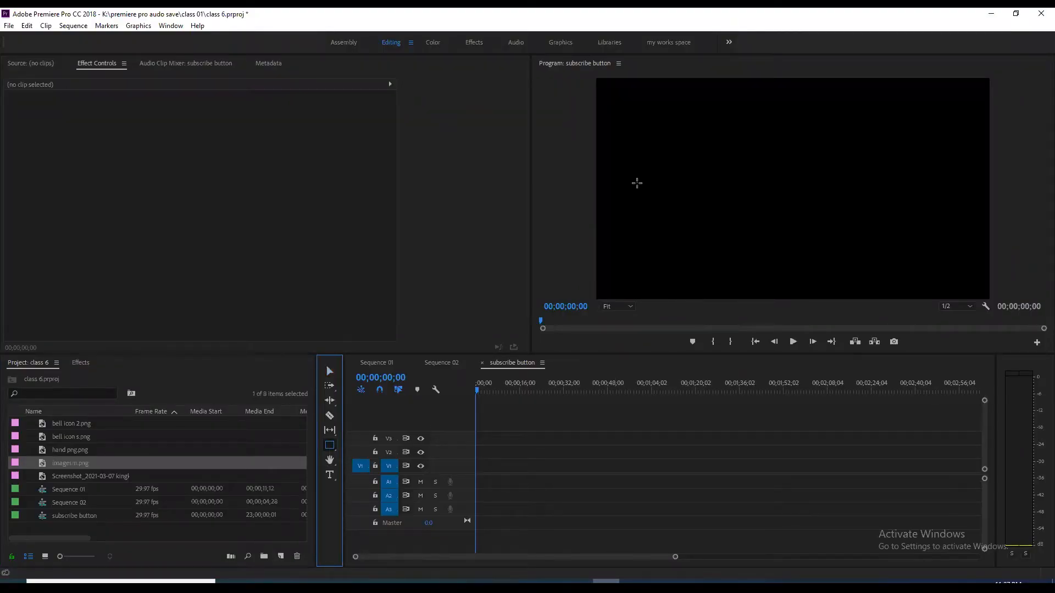
{"action": "mouse_move", "coordinate": [634, 176]}
{"action": "left_mouse_down"}
{"action": "mouse_move", "coordinate": [841, 226]}
{"action": "mouse_move", "coordinate": [952, 238]}
{"action": "left_mouse_up"}
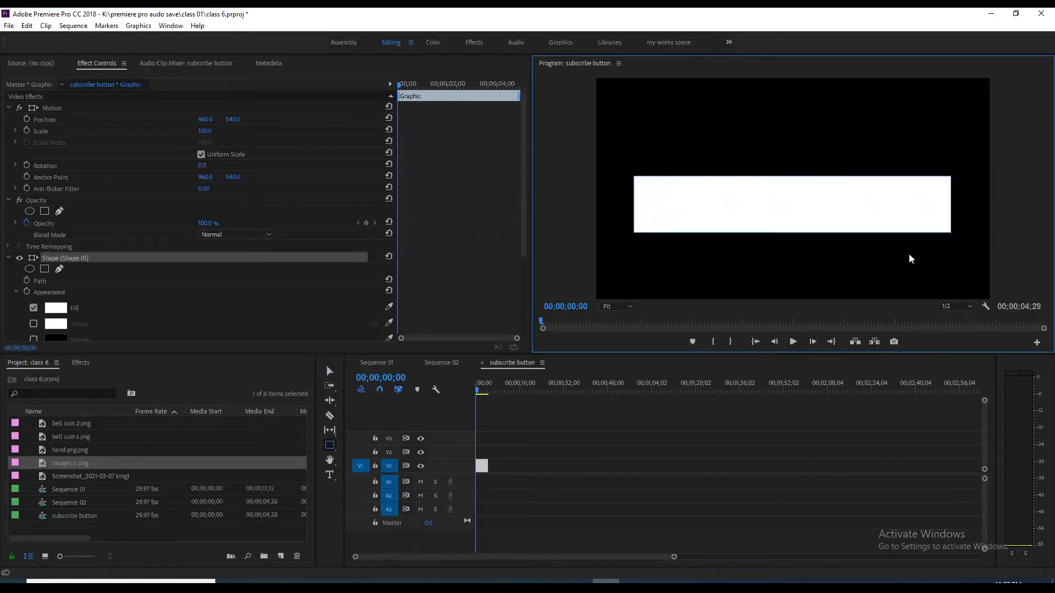
{"action": "left_click_drag", "start_coordinate": [525, 185], "coordinate": [526, 212]}
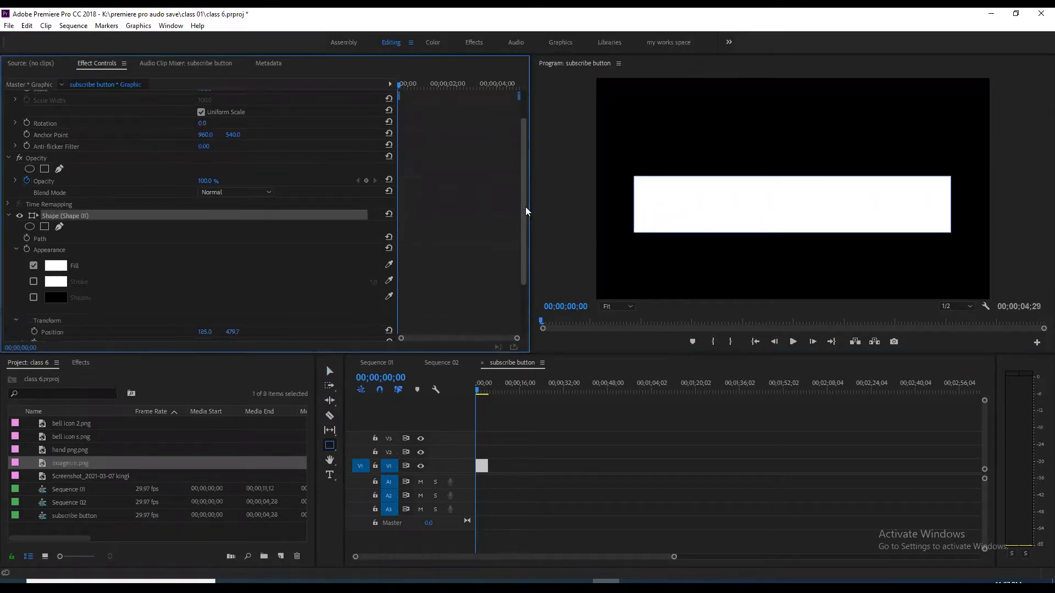
{"action": "left_click", "coordinate": [56, 265]}
{"action": "left_click", "coordinate": [408, 358]}
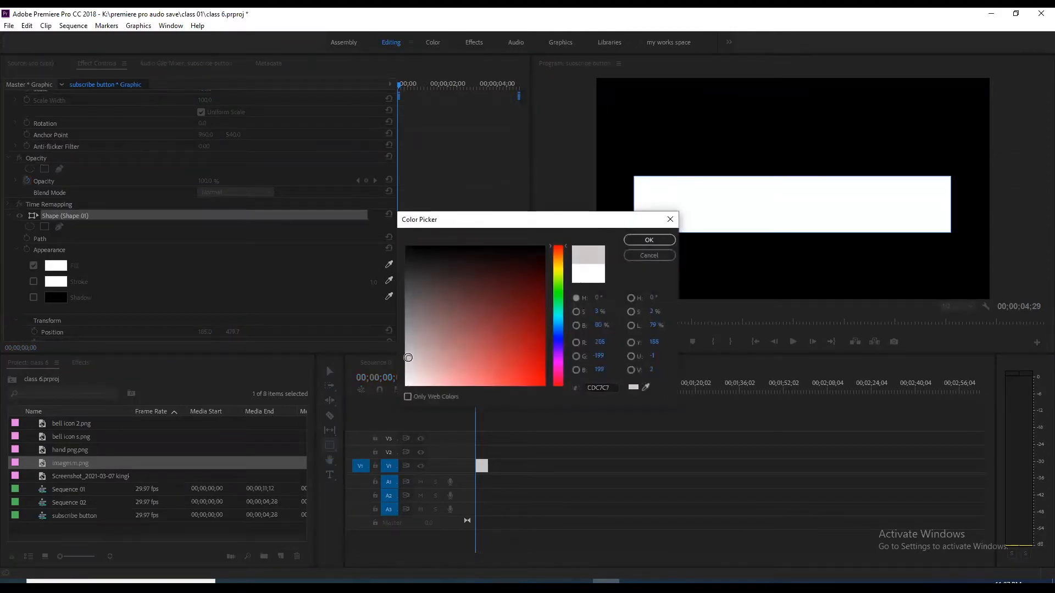
{"action": "left_click", "coordinate": [649, 240]}
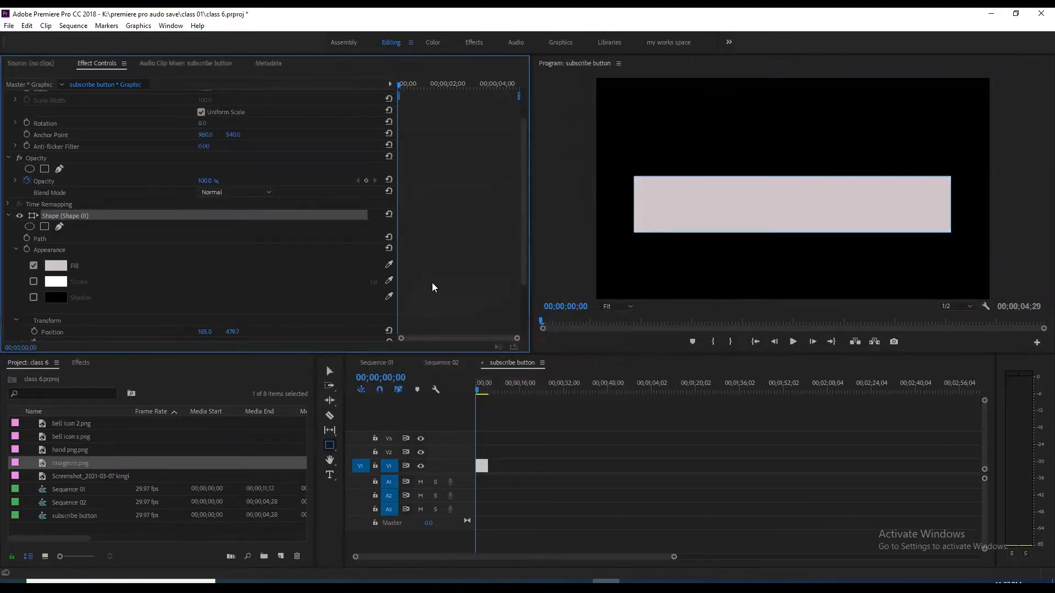
Rename the Shape 01 layer to 'backgound' and select the Graphic clip.
{"action": "left_click_drag", "start_coordinate": [676, 560], "coordinate": [568, 550]}
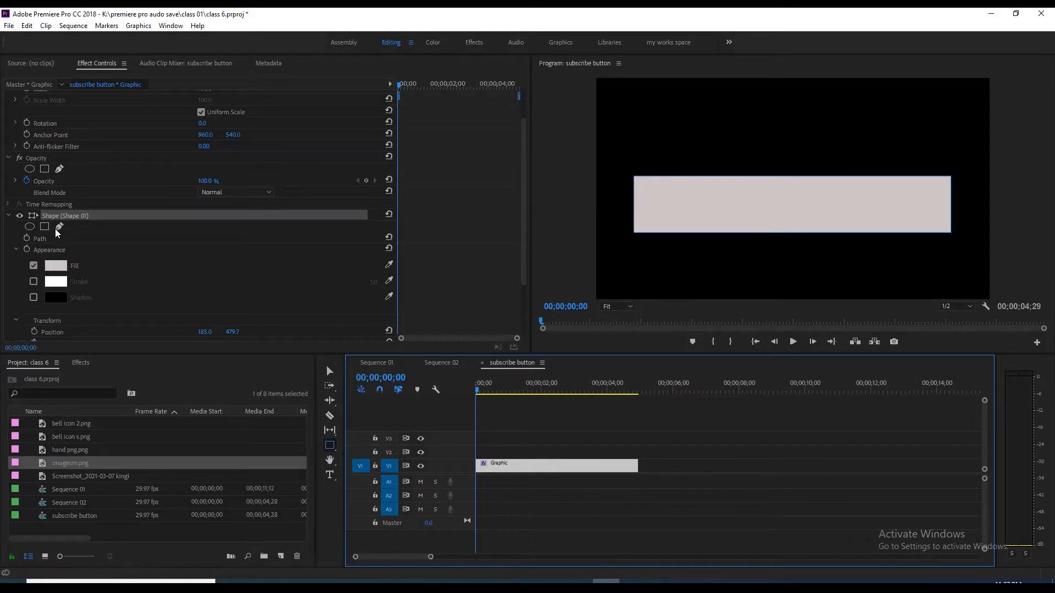
{"action": "left_click", "coordinate": [79, 222]}
{"action": "right_click", "coordinate": [81, 220]}
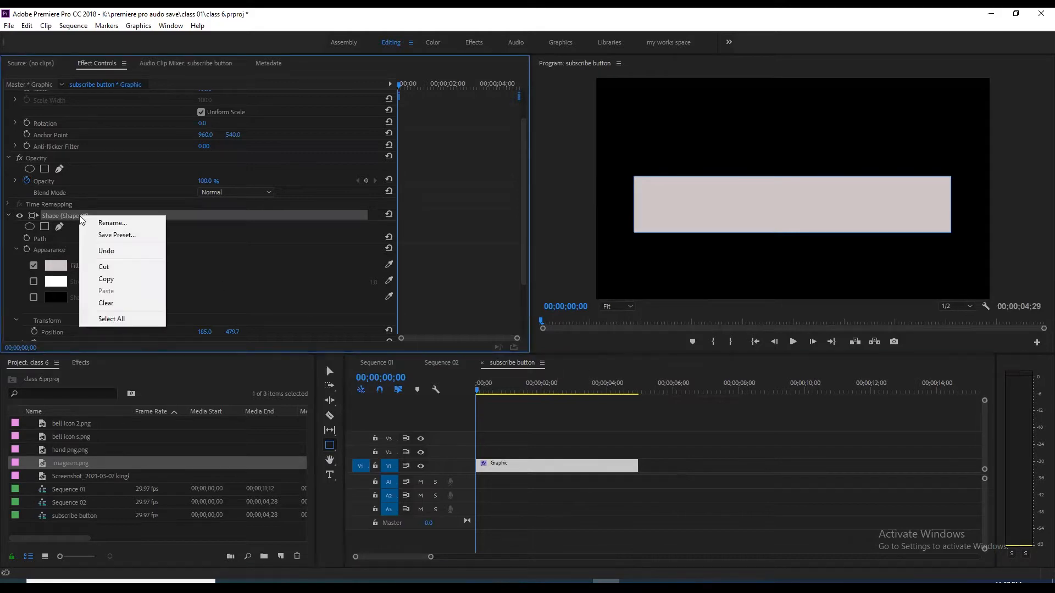
{"action": "left_click", "coordinate": [122, 225]}
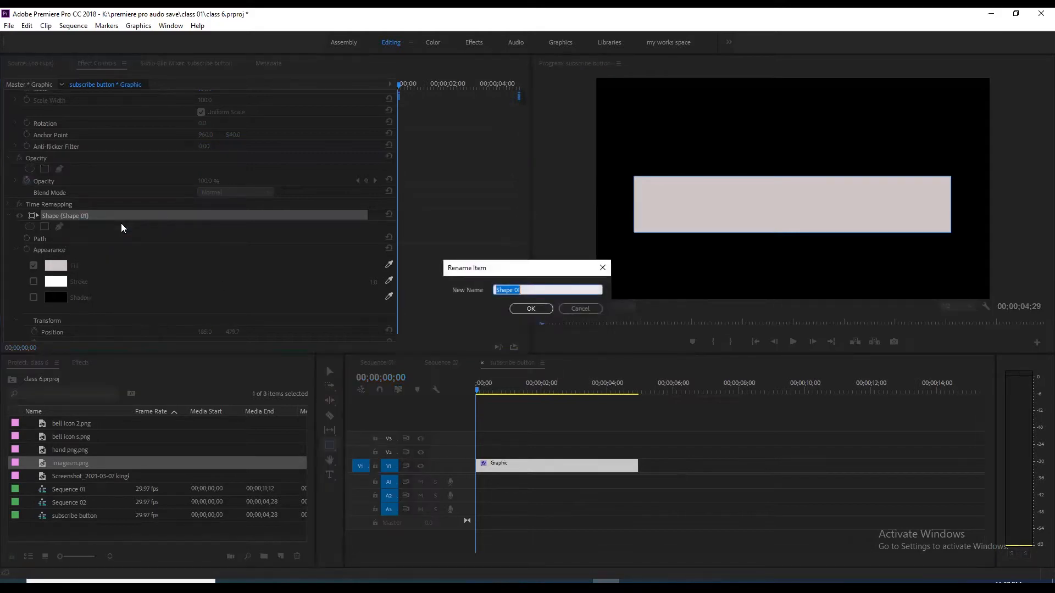
{"action": "type", "text": "backgound"}
{"action": "key", "text": "Return"}
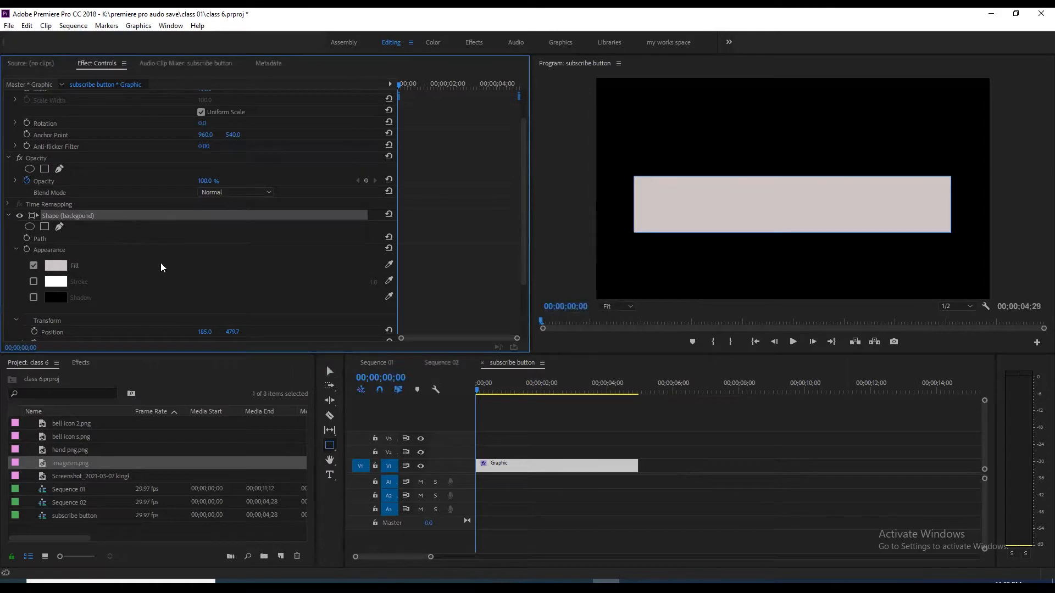
{"action": "left_click", "coordinate": [502, 470]}
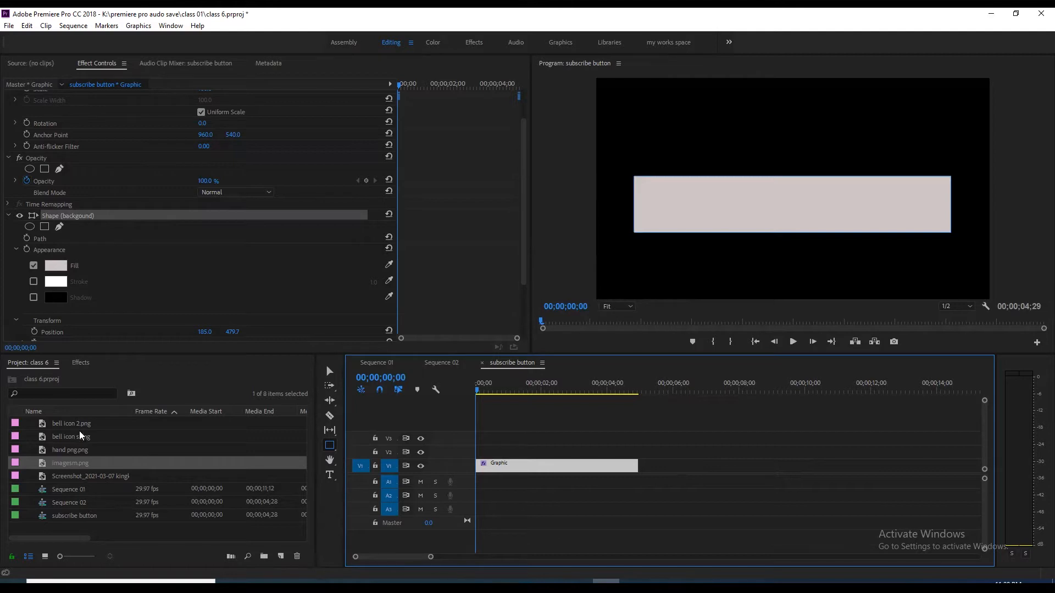
Place the face photo imagesm.png on V2, above the Graphic clip.
{"action": "left_click", "coordinate": [77, 455]}
{"action": "left_click", "coordinate": [111, 479]}
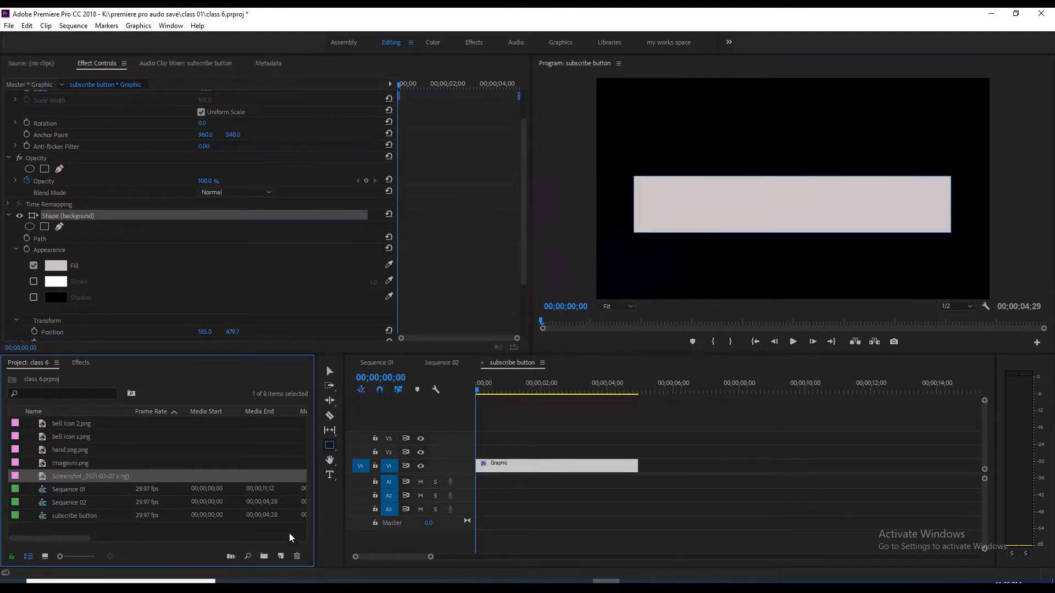
{"action": "left_click", "coordinate": [45, 557]}
{"action": "scroll", "coordinate": [217, 473], "scroll_direction": "down", "scroll_amount": 2}
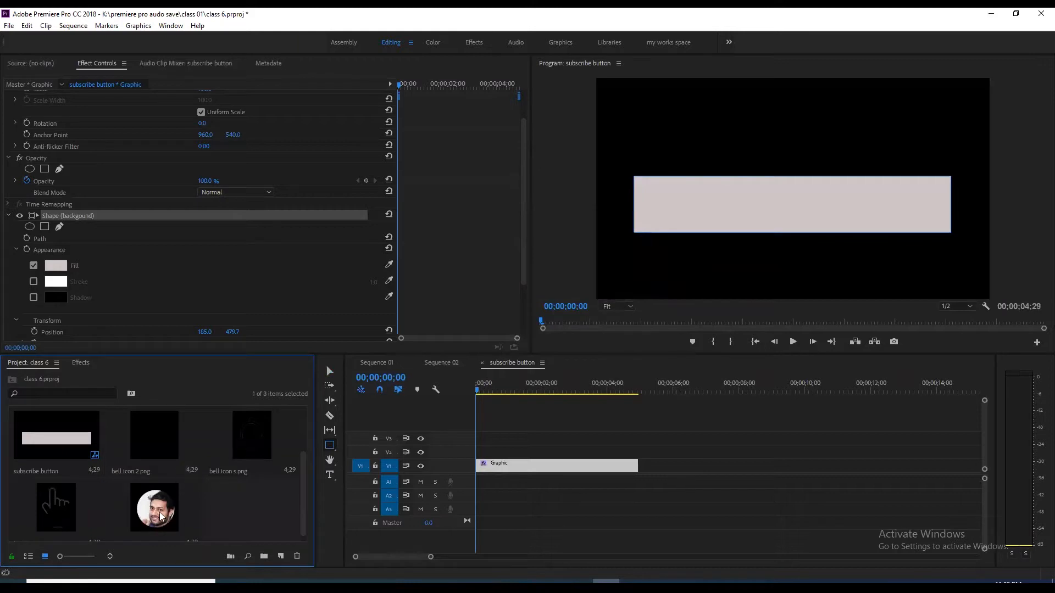
{"action": "left_click_drag", "start_coordinate": [156, 515], "coordinate": [565, 460]}
{"action": "left_click", "coordinate": [547, 454]}
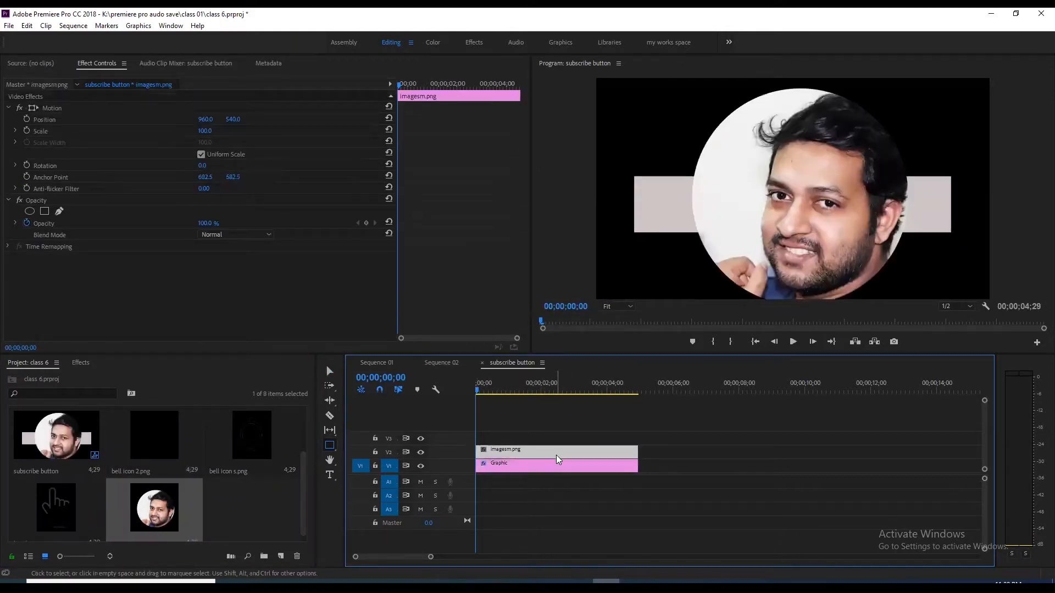
Scale the photo to 19 and position it at 336, 603 at the bar's left end.
{"action": "left_click_drag", "start_coordinate": [207, 132], "coordinate": [163, 132]}
{"action": "left_click_drag", "start_coordinate": [204, 131], "coordinate": [316, 126]}
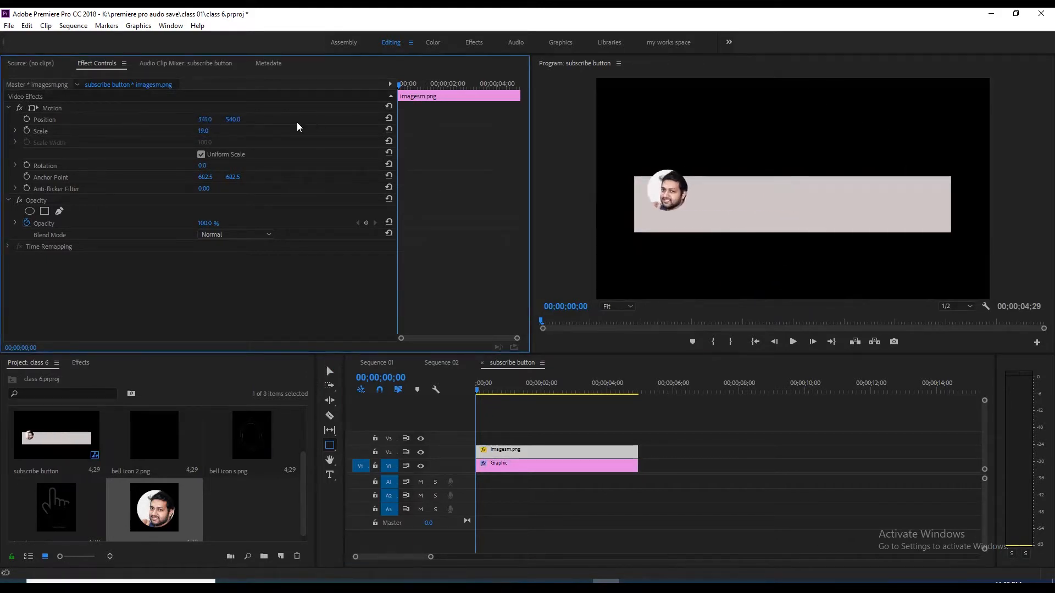
{"action": "left_click_drag", "start_coordinate": [233, 123], "coordinate": [271, 123]}
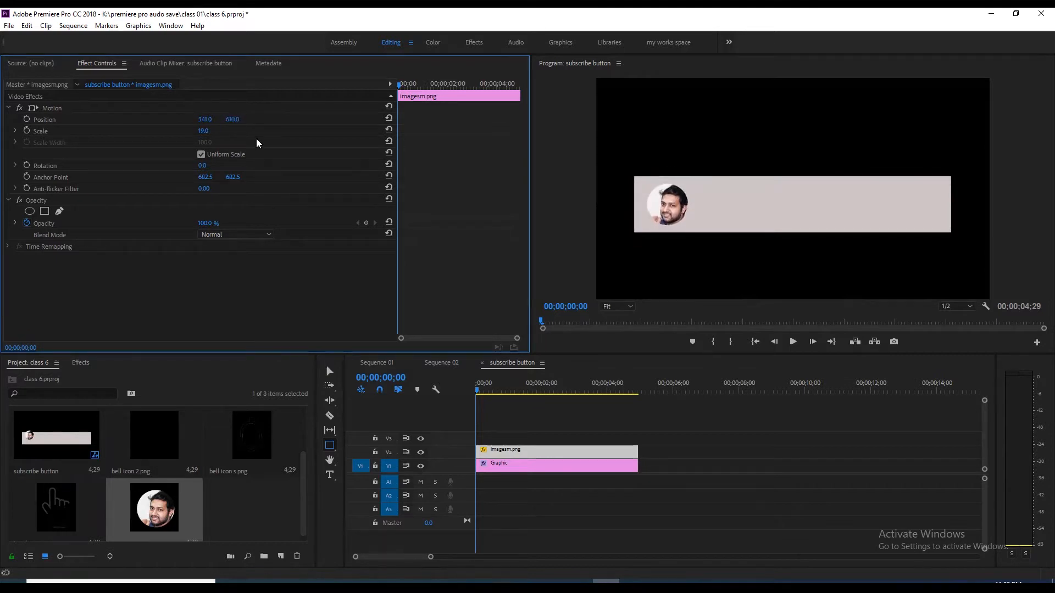
{"action": "left_click_drag", "start_coordinate": [208, 119], "coordinate": [229, 119]}
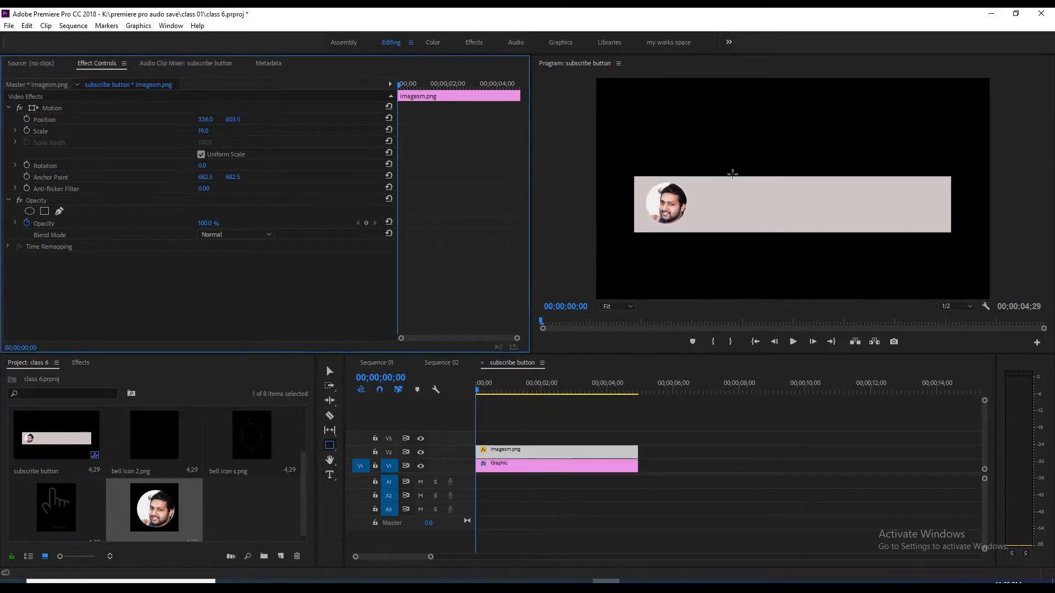
{"action": "left_click", "coordinate": [539, 440]}
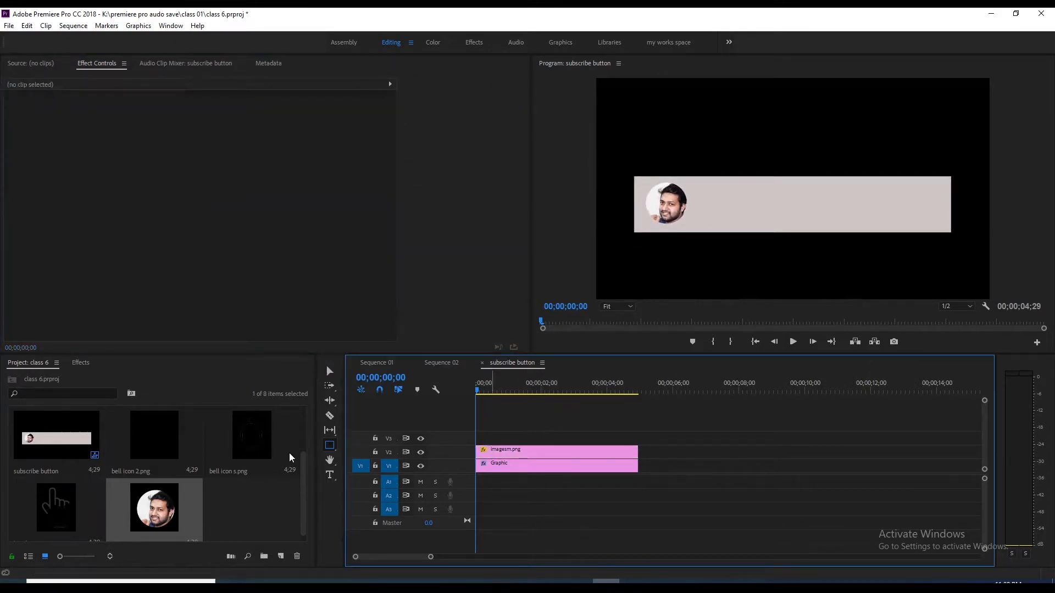
Add a text title with the channel owner's first name above the grey bar.
{"action": "left_click", "coordinate": [329, 476]}
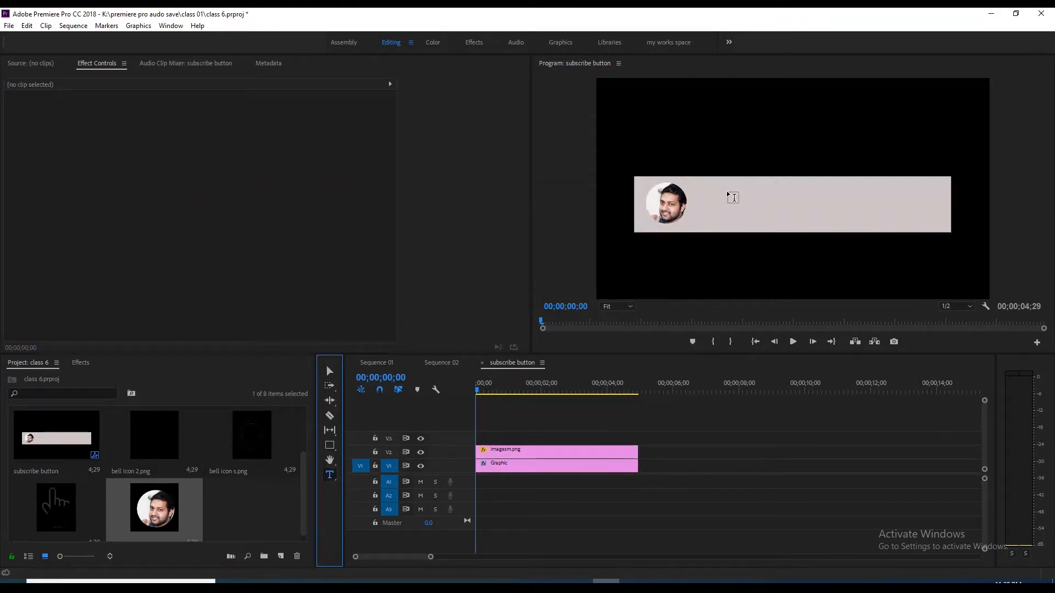
{"action": "left_click", "coordinate": [688, 145]}
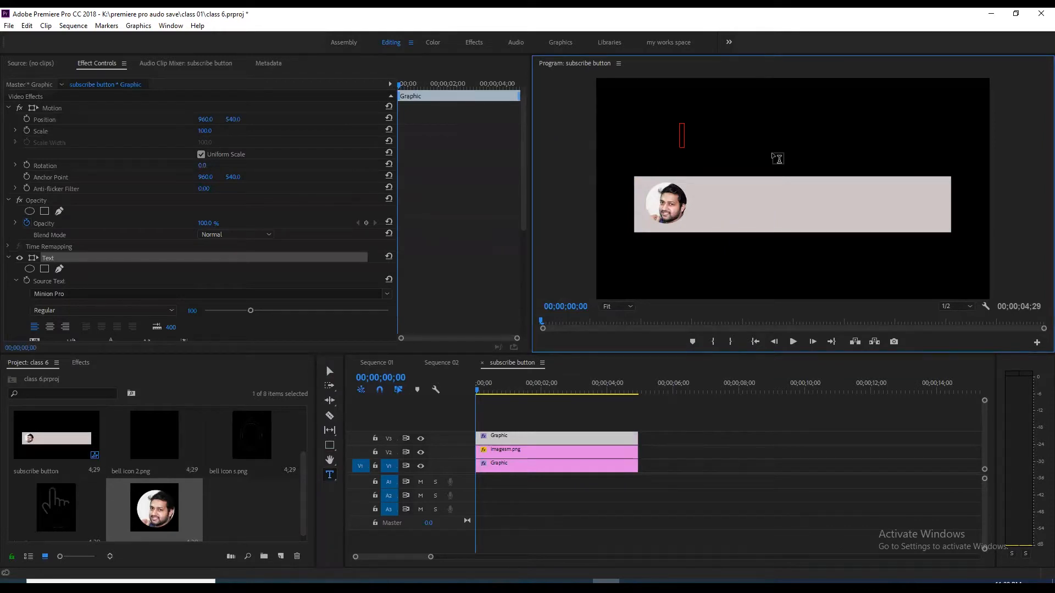
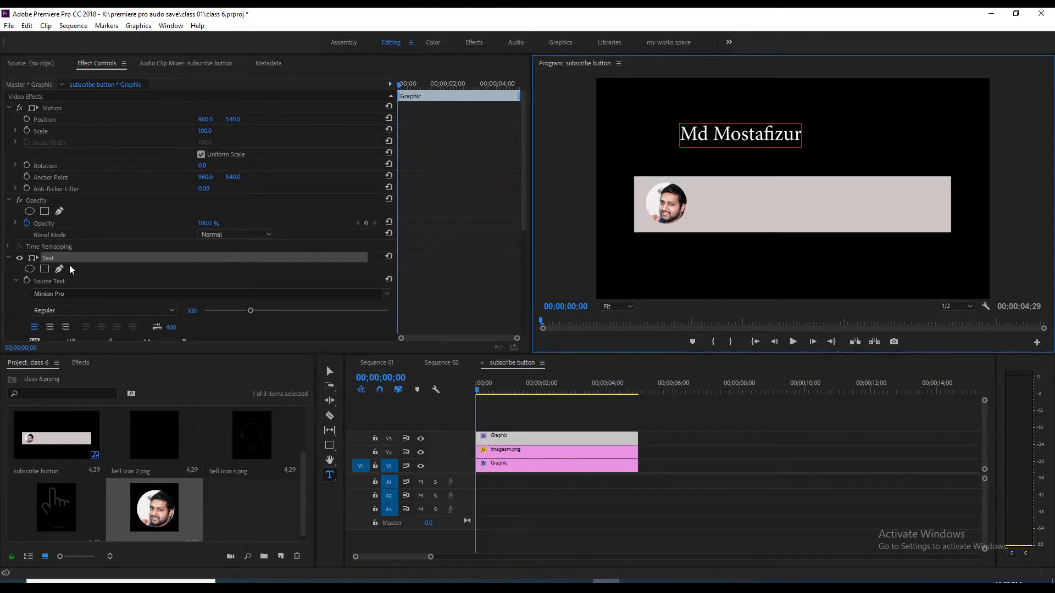
{"action": "left_click_drag", "start_coordinate": [523, 172], "coordinate": [522, 235]}
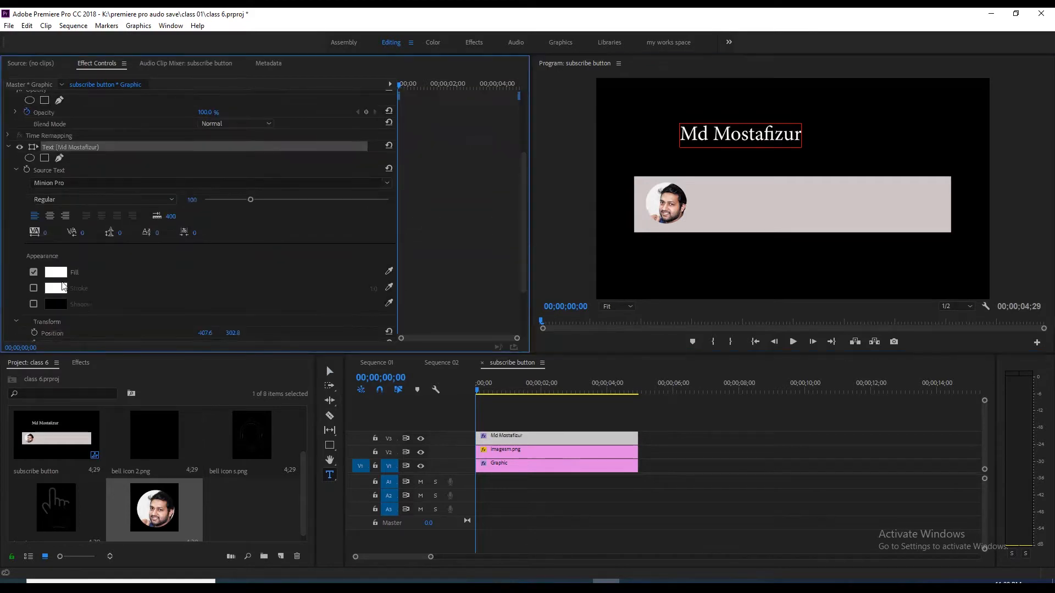
Set the name text's fill colour to black.
{"action": "left_click", "coordinate": [64, 273]}
{"action": "left_click", "coordinate": [543, 248]}
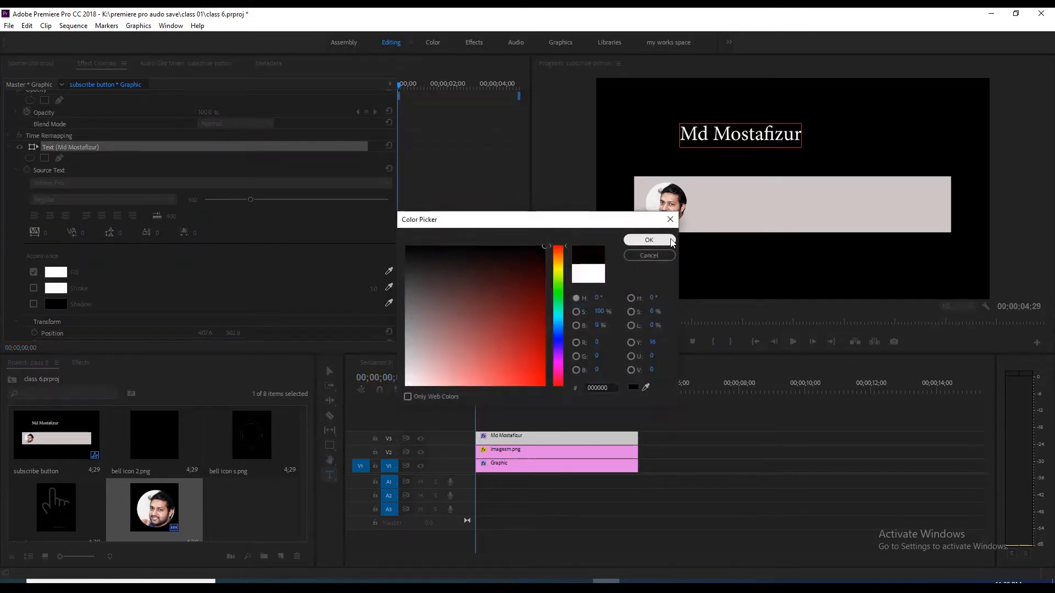
{"action": "left_click", "coordinate": [651, 247]}
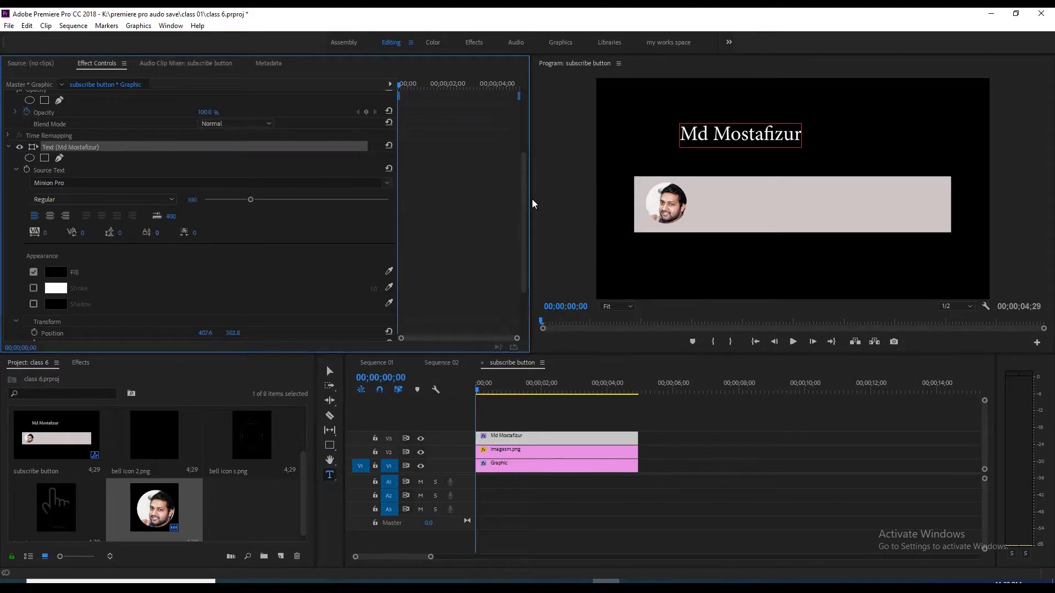
{"action": "key", "text": "ctrl+a"}
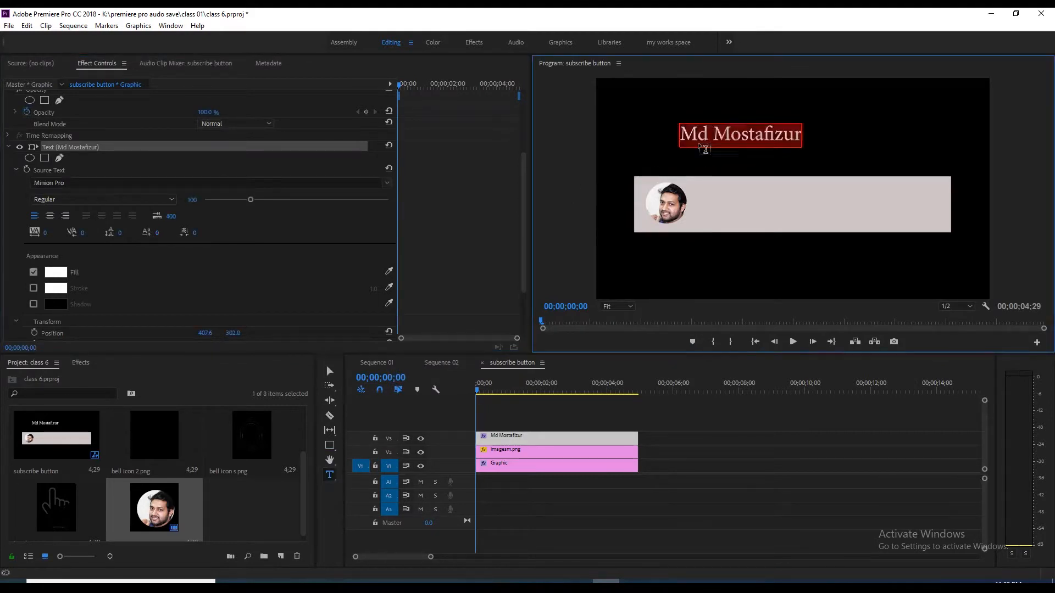
{"action": "type", "text": "A"}
{"action": "key", "text": "ctrl+z"}
{"action": "left_click", "coordinate": [64, 276]}
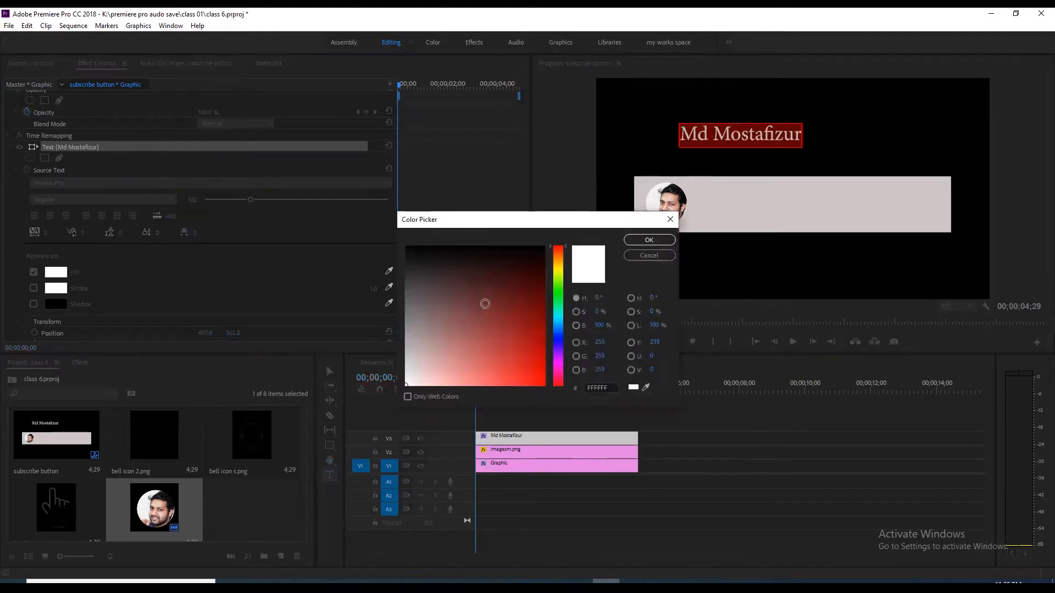
{"action": "left_click", "coordinate": [544, 246]}
{"action": "left_click", "coordinate": [649, 242]}
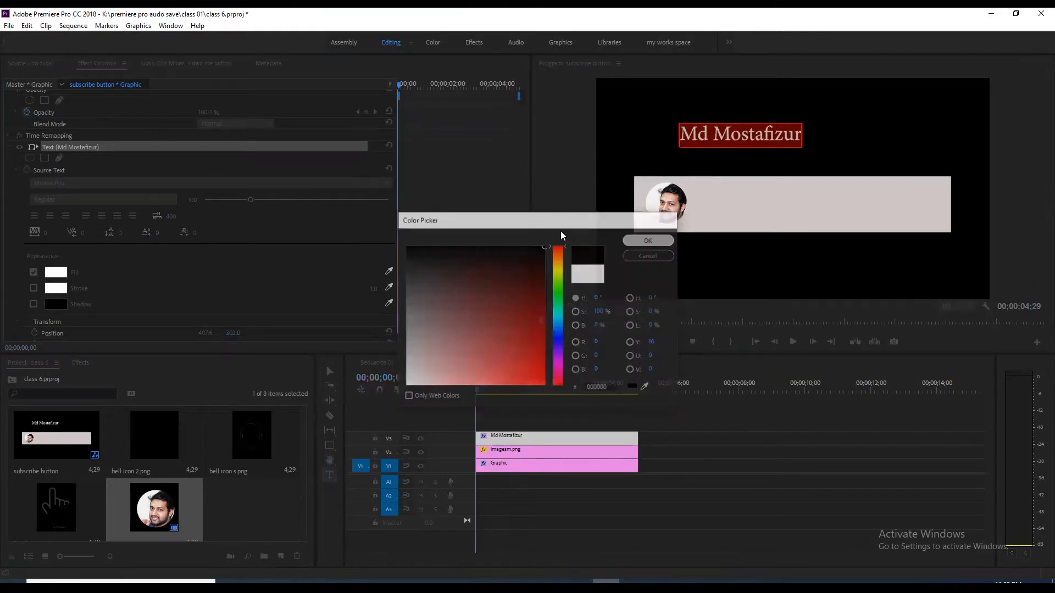
Move the name title down to position 960, 874 inside the grey bar.
{"action": "scroll", "coordinate": [272, 108], "scroll_direction": "up", "scroll_amount": 4}
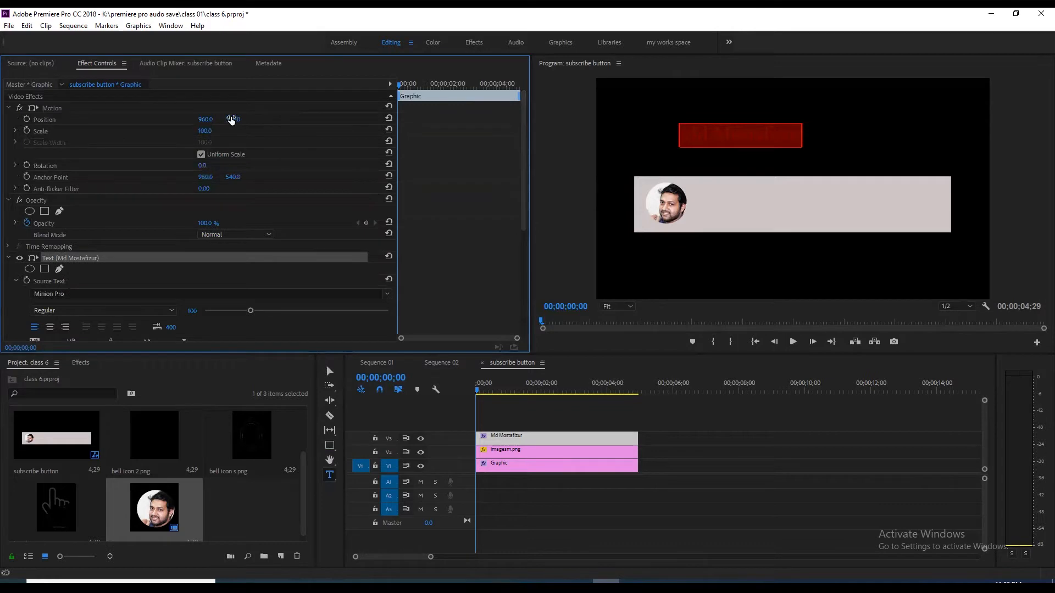
{"action": "left_click_drag", "start_coordinate": [233, 119], "coordinate": [471, 119]}
{"action": "left_click", "coordinate": [678, 439]}
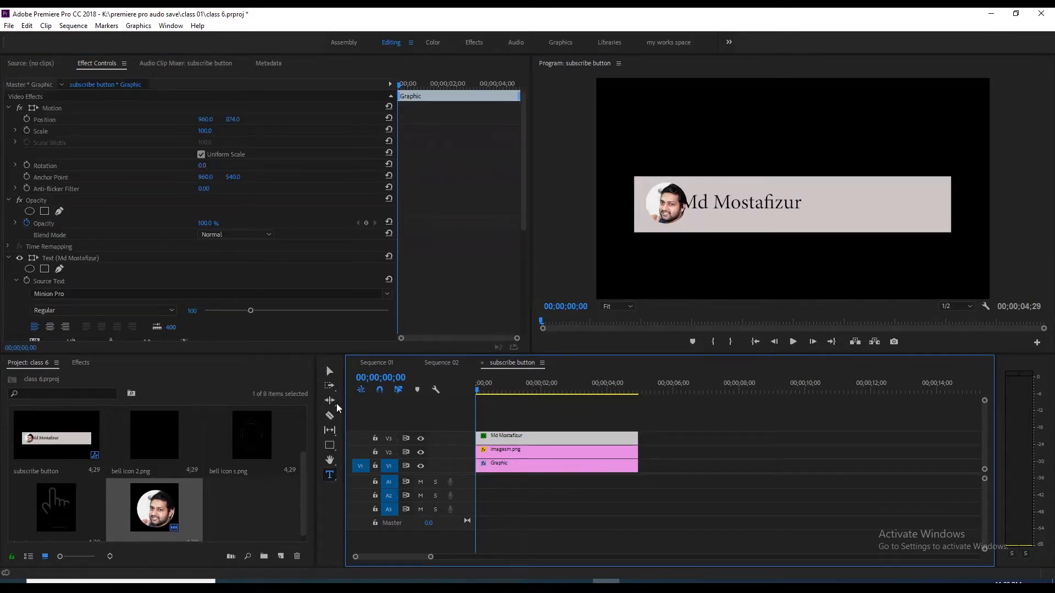
Raise the name slightly, then Alt-drag its clip from V3 to duplicate it onto V4.
{"action": "left_click_drag", "start_coordinate": [233, 119], "coordinate": [252, 140]}
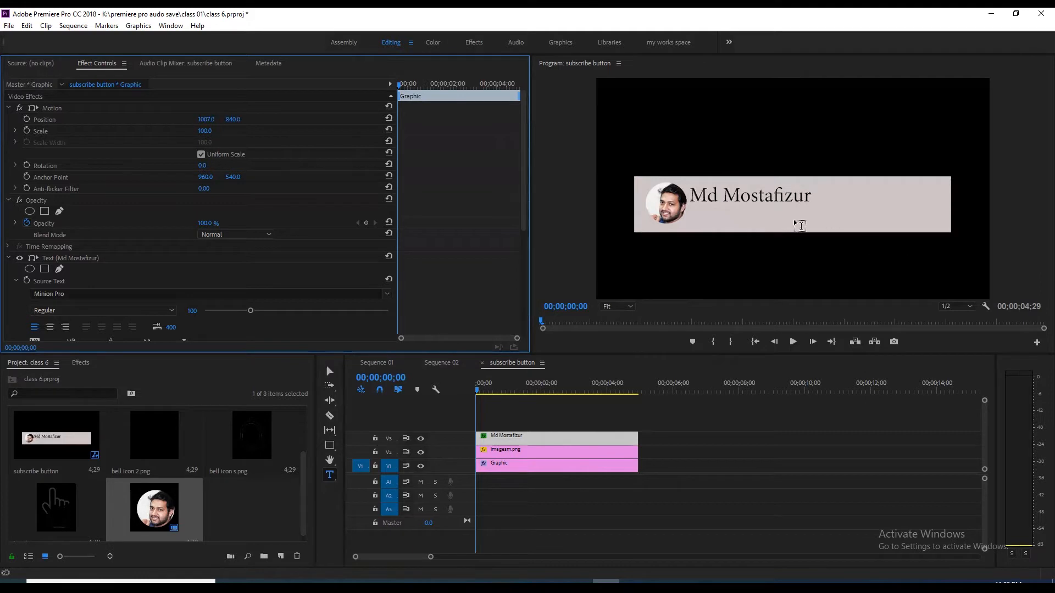
{"action": "left_click", "coordinate": [330, 371]}
{"action": "mouse_move", "coordinate": [507, 439]}
{"action": "left_mouse_down"}
{"action": "mouse_move", "coordinate": [509, 419]}
{"action": "mouse_move", "coordinate": [509, 435]}
{"action": "left_mouse_up"}
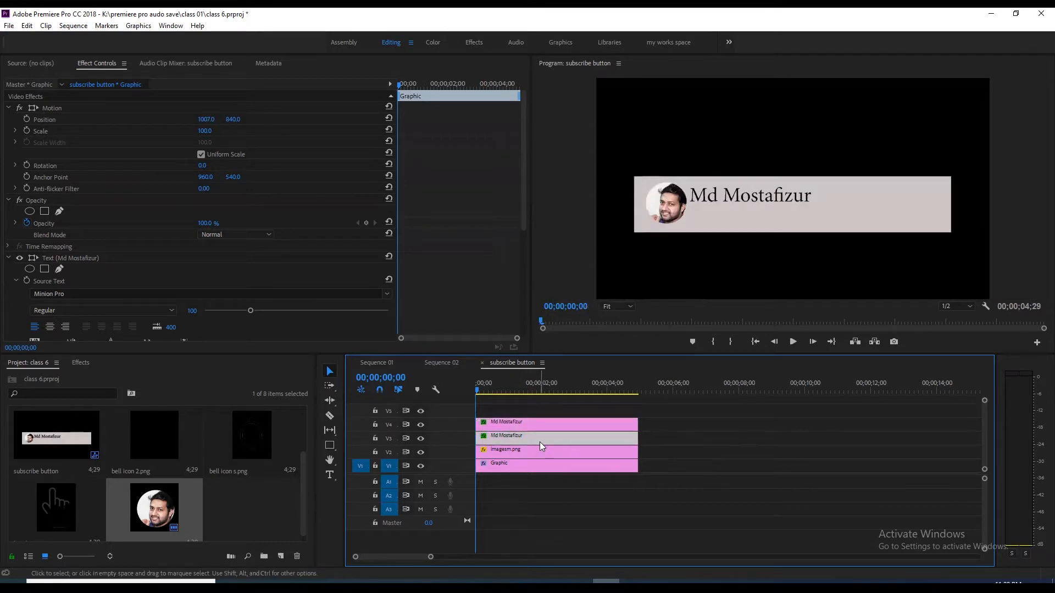
Move the copied name to a second line at 1007, 930 and replace its text with the surname.
{"action": "left_click_drag", "start_coordinate": [233, 120], "coordinate": [282, 119]}
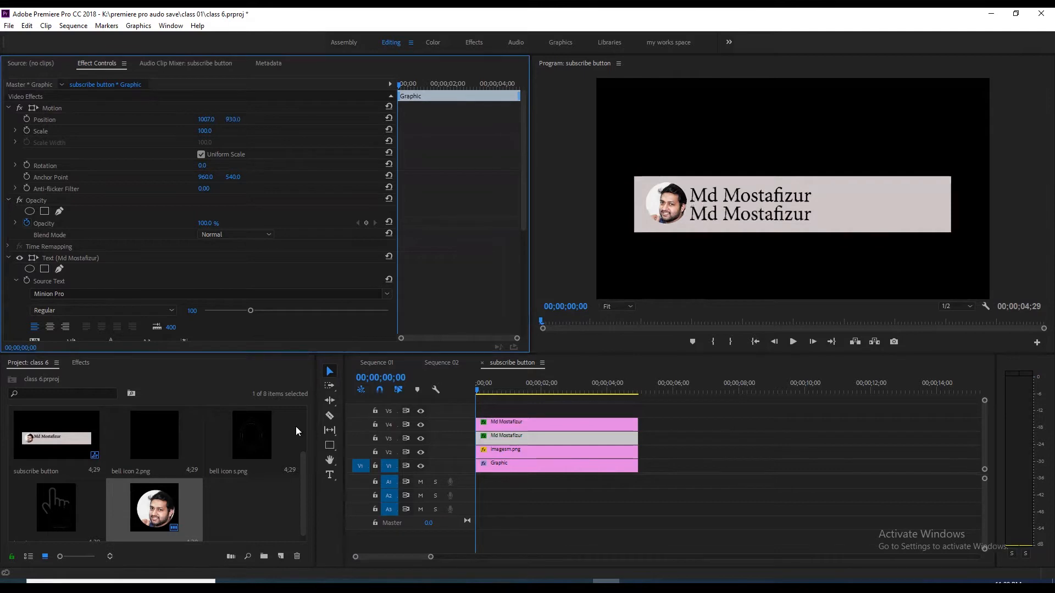
{"action": "left_click", "coordinate": [330, 474]}
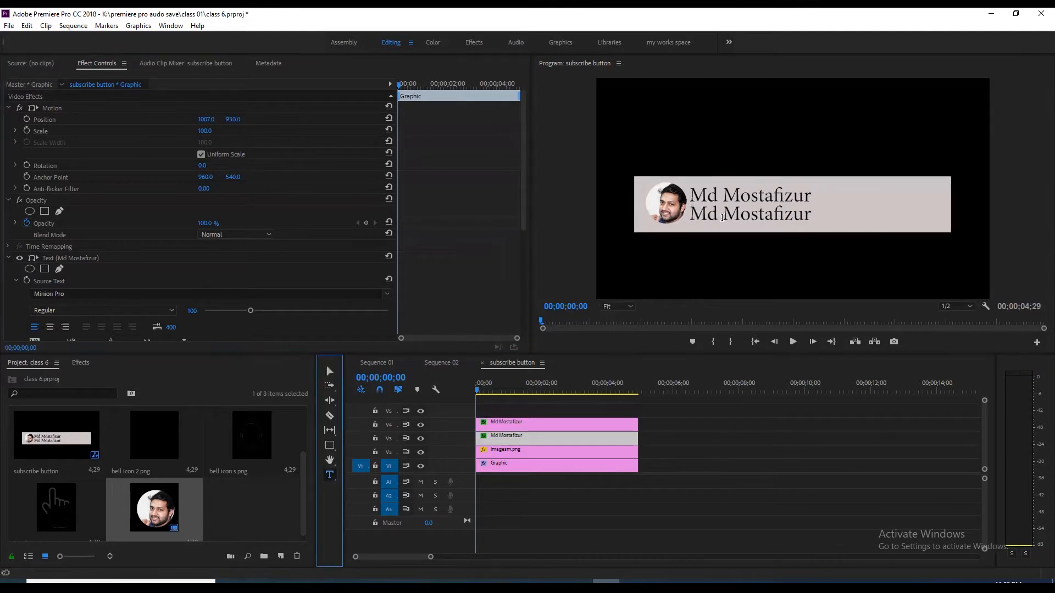
{"action": "left_click", "coordinate": [738, 215]}
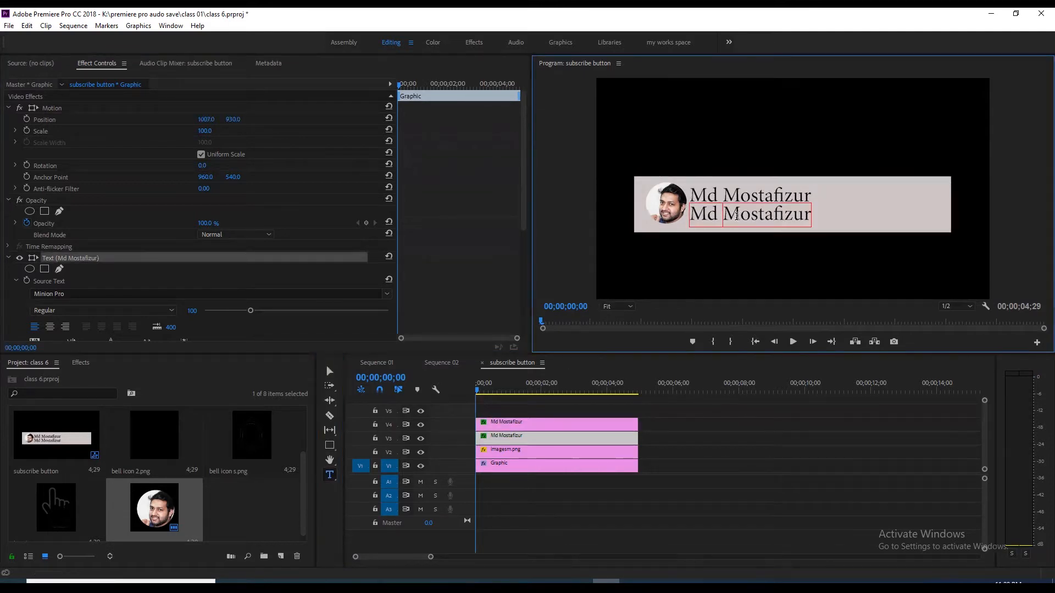
{"action": "key", "text": "ctrl+a"}
{"action": "type", "text": "AR"}
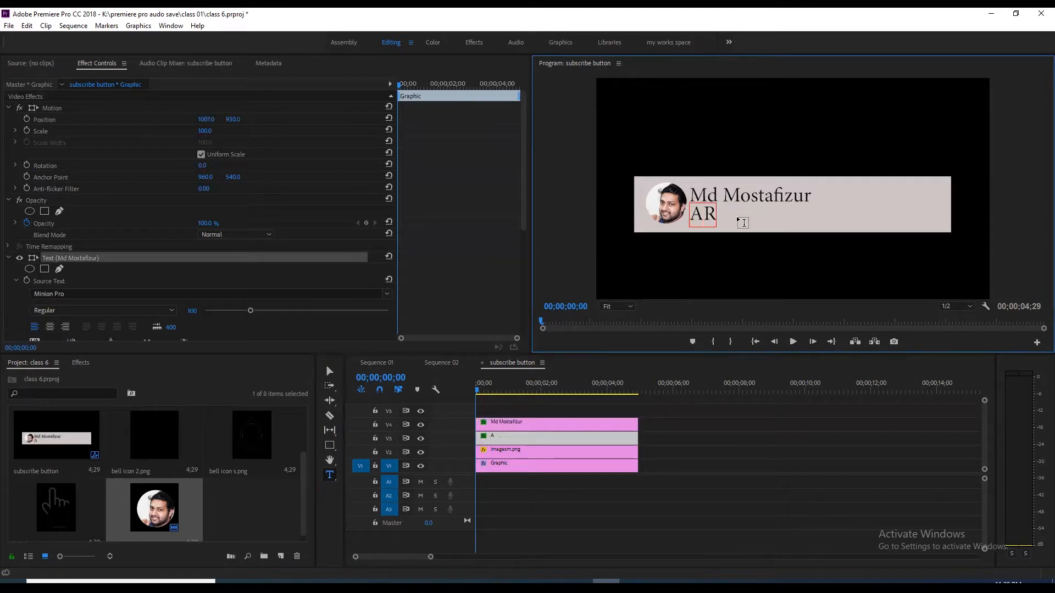
{"action": "key", "text": "BackSpace"}
{"action": "key", "text": "BackSpace"}
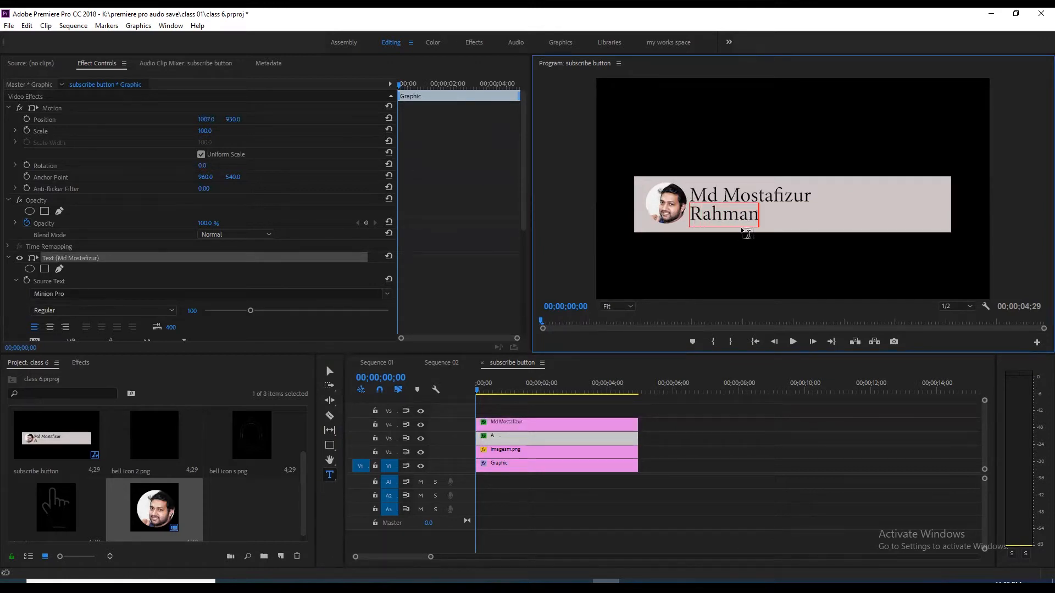
{"action": "left_click", "coordinate": [330, 372]}
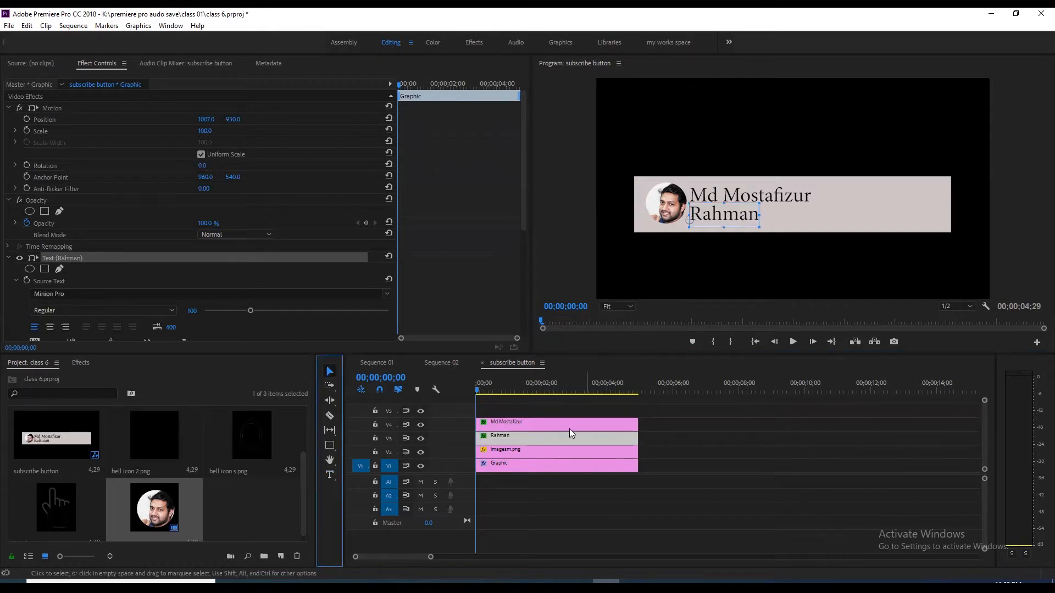
Set the surname line's font size to 70.
{"action": "left_click_drag", "start_coordinate": [523, 163], "coordinate": [490, 231]}
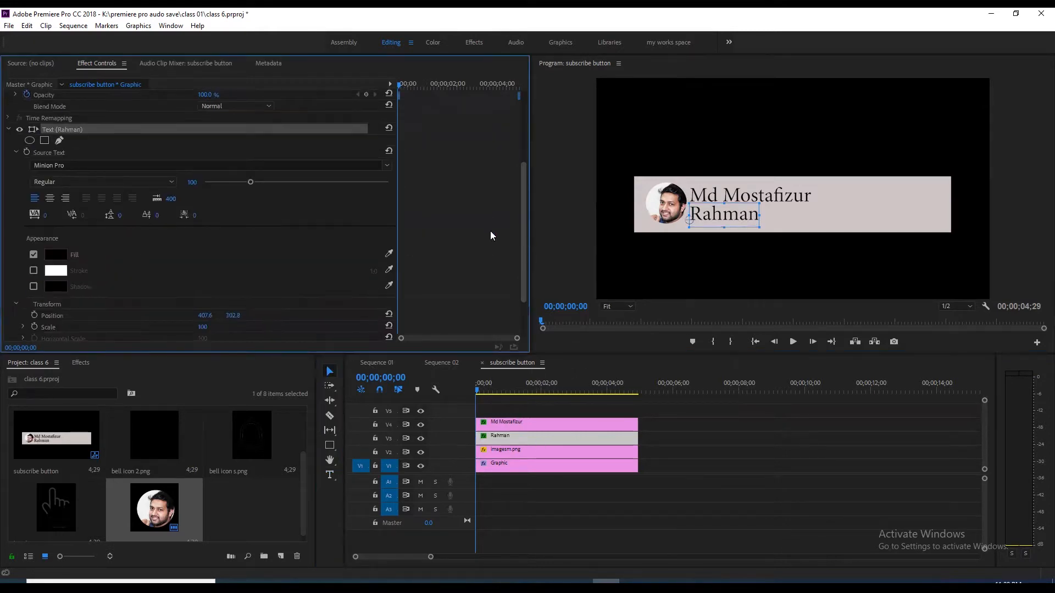
{"action": "left_click", "coordinate": [245, 183]}
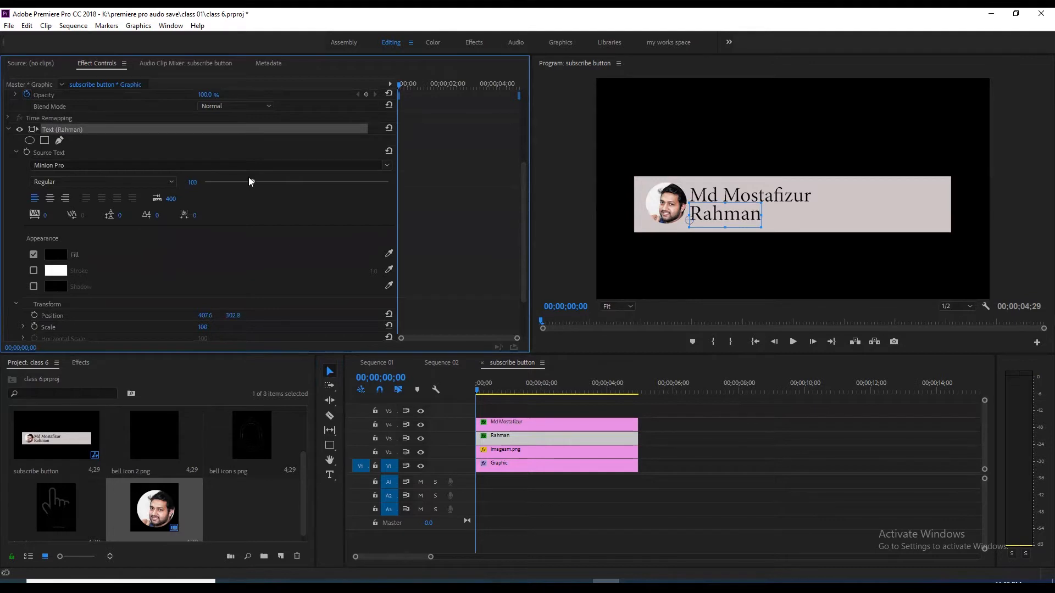
{"action": "left_click", "coordinate": [268, 182]}
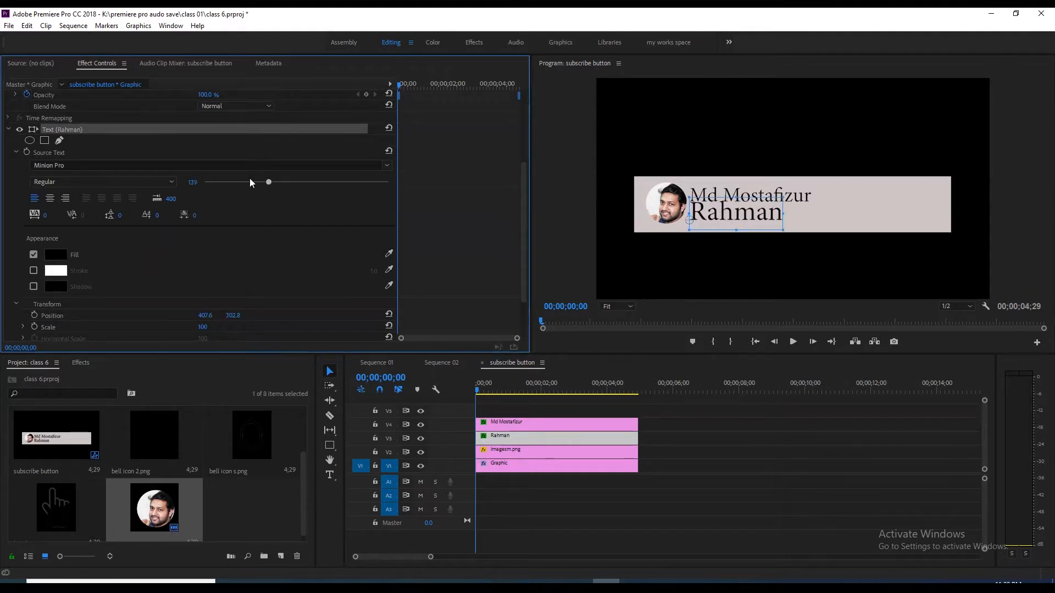
{"action": "left_click", "coordinate": [251, 182]}
{"action": "left_click", "coordinate": [193, 182]}
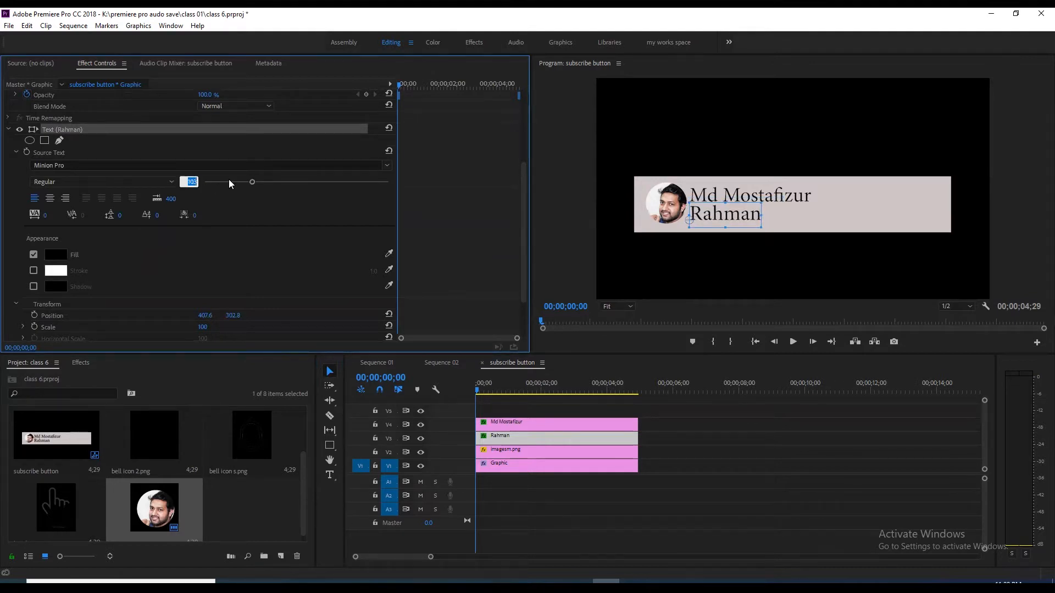
{"action": "type", "text": "70"}
{"action": "key", "text": "Return"}
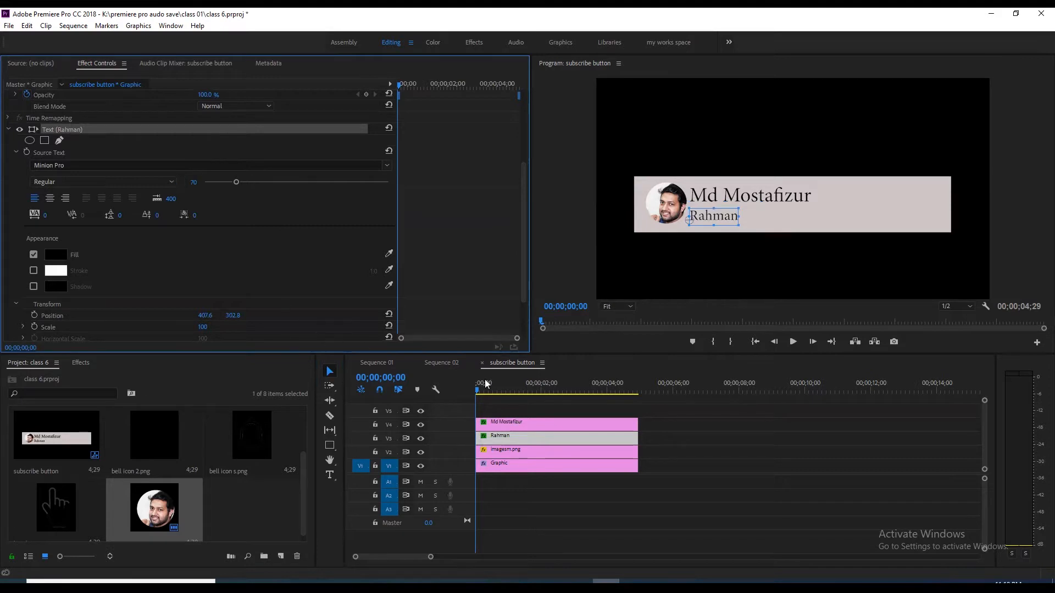
Set the first name line's font size to 80 and nudge it left to 1000, 842.
{"action": "left_click", "coordinate": [520, 424]}
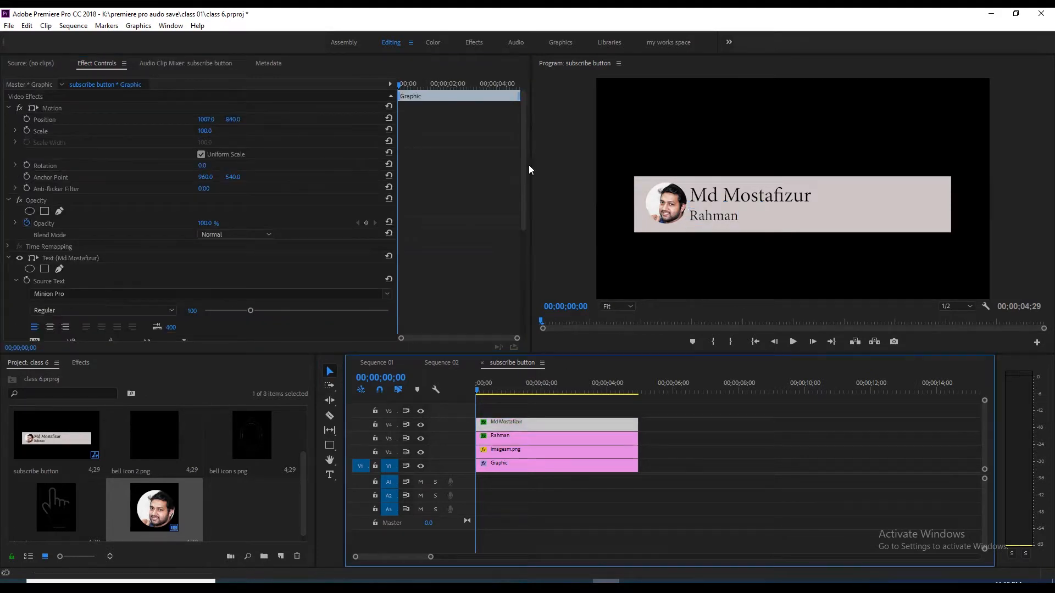
{"action": "left_click_drag", "start_coordinate": [525, 160], "coordinate": [514, 281]}
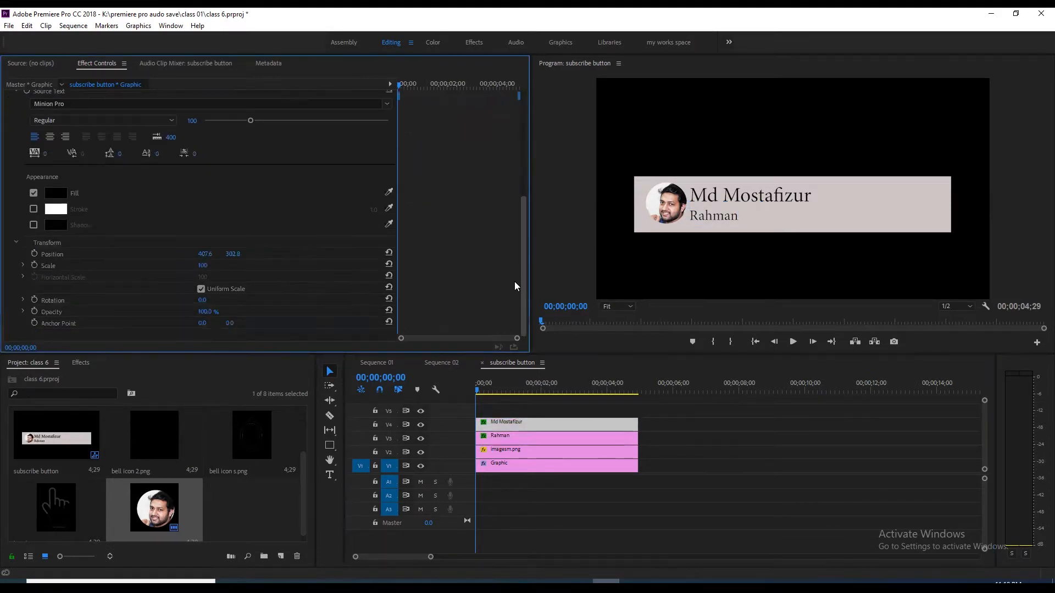
{"action": "left_click", "coordinate": [191, 120]}
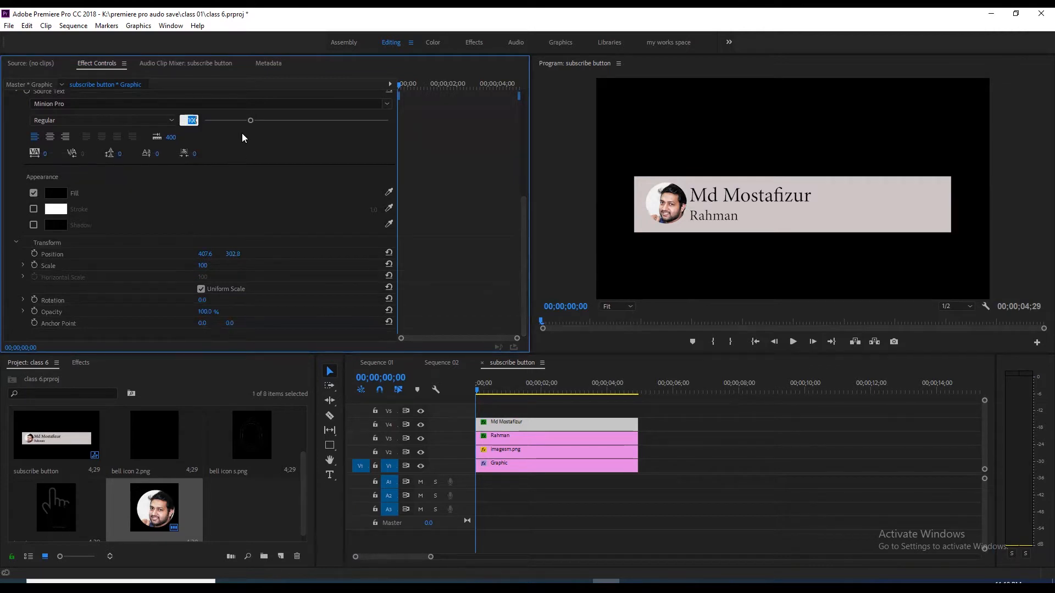
{"action": "type", "text": "80"}
{"action": "key", "text": "Return"}
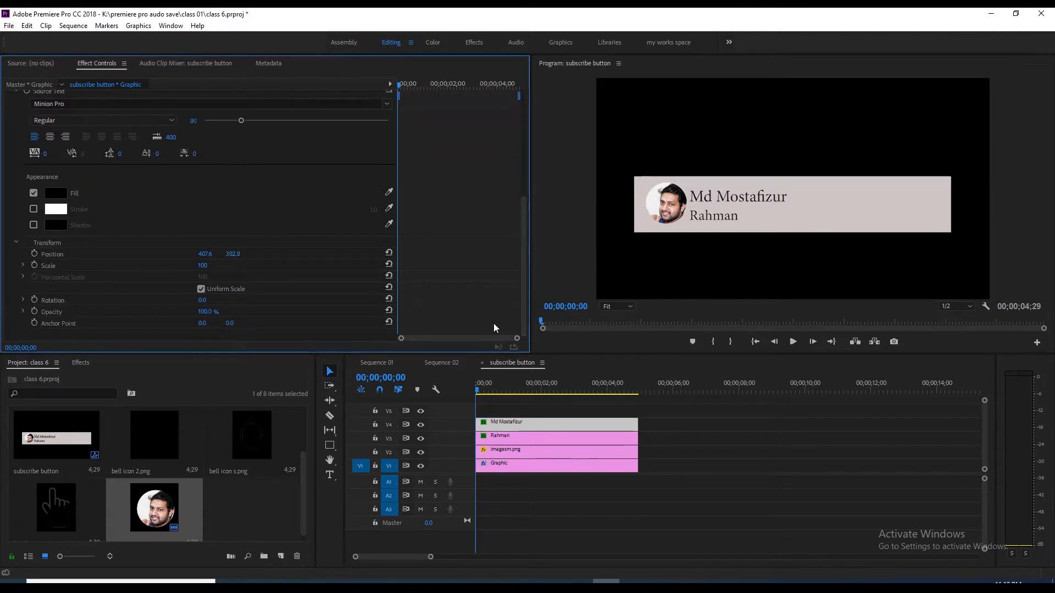
{"action": "scroll", "coordinate": [521, 128], "scroll_direction": "up", "scroll_amount": 5}
{"action": "left_click", "coordinate": [232, 105]}
{"action": "left_click_drag", "start_coordinate": [206, 107], "coordinate": [227, 105]}
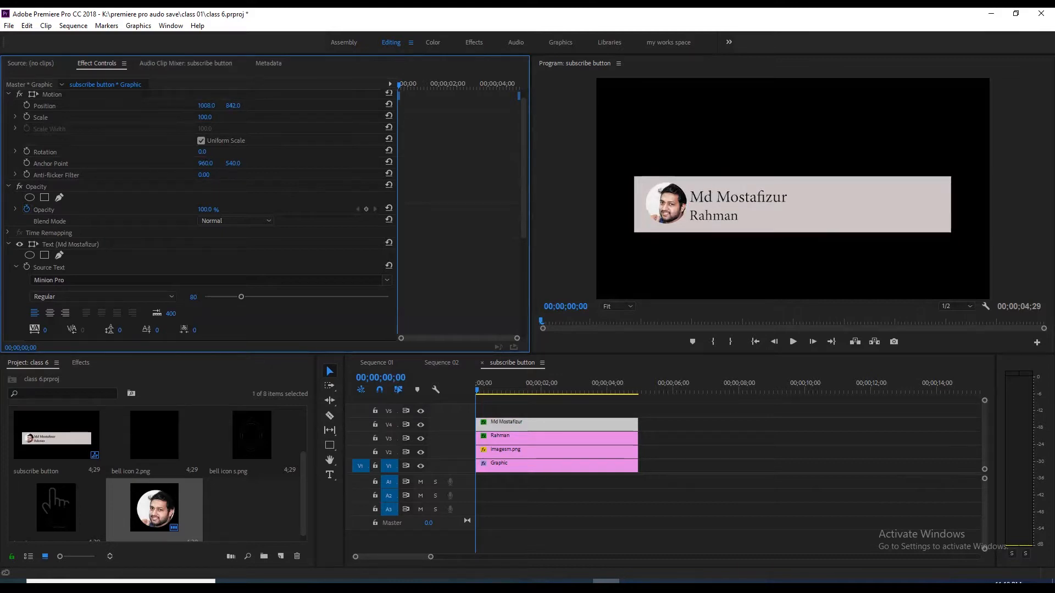
Move the surname line up to 1007, 916 and enlarge the timeline's video tracks.
{"action": "left_click", "coordinate": [495, 435]}
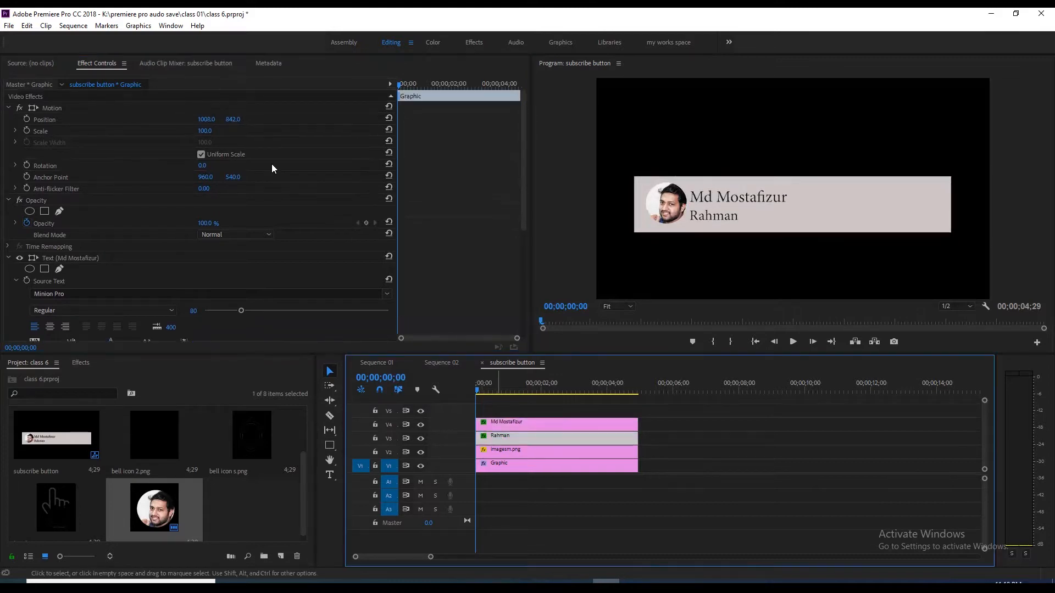
{"action": "left_click_drag", "start_coordinate": [233, 120], "coordinate": [223, 120]}
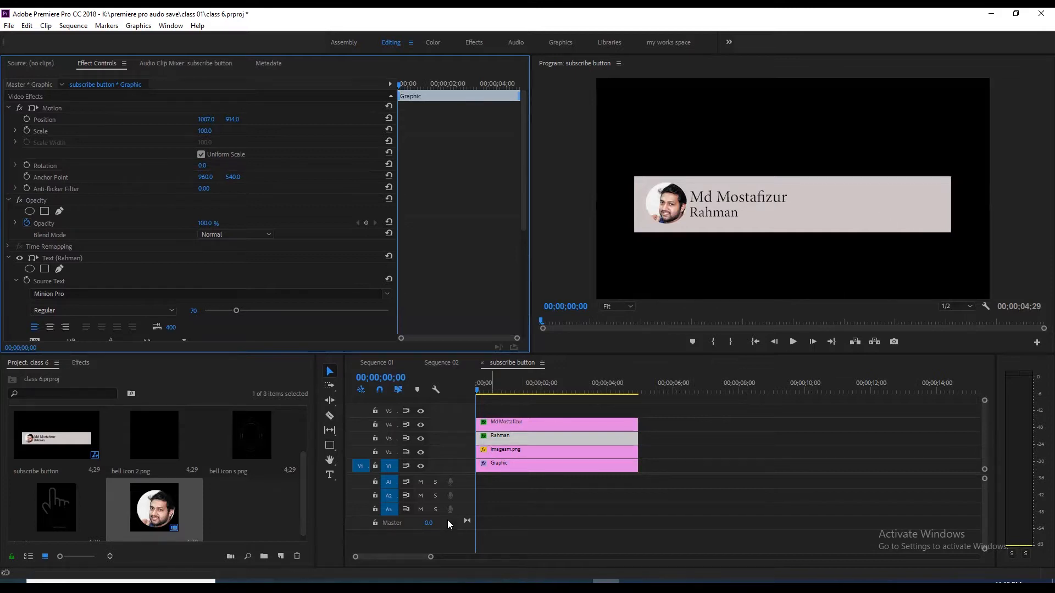
{"action": "left_click_drag", "start_coordinate": [466, 474], "coordinate": [466, 515]}
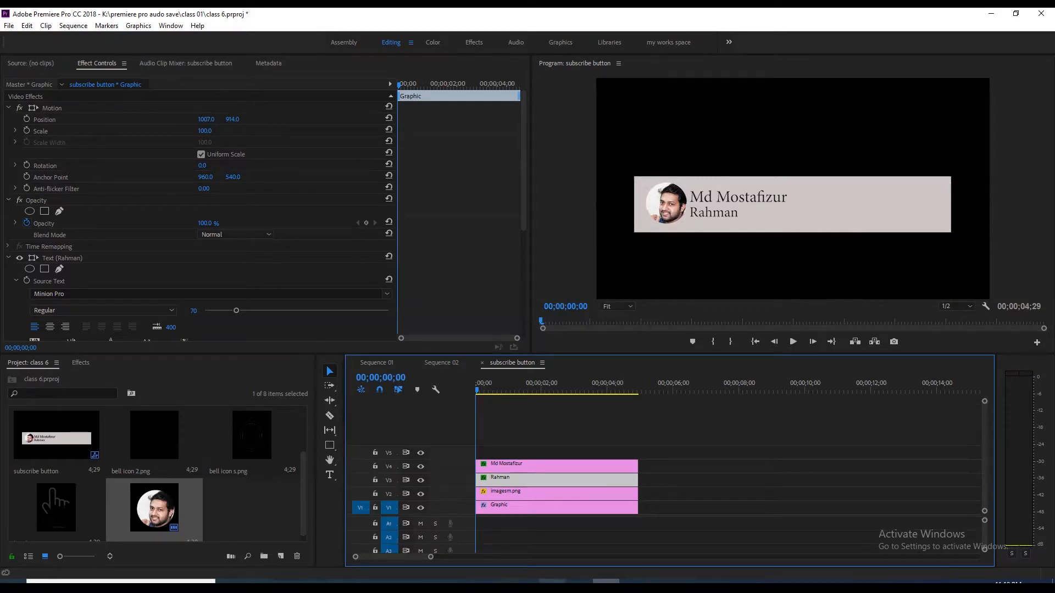
Create a new empty sequence named 'button' from the Project panel's New Item menu.
{"action": "left_click", "coordinate": [280, 557]}
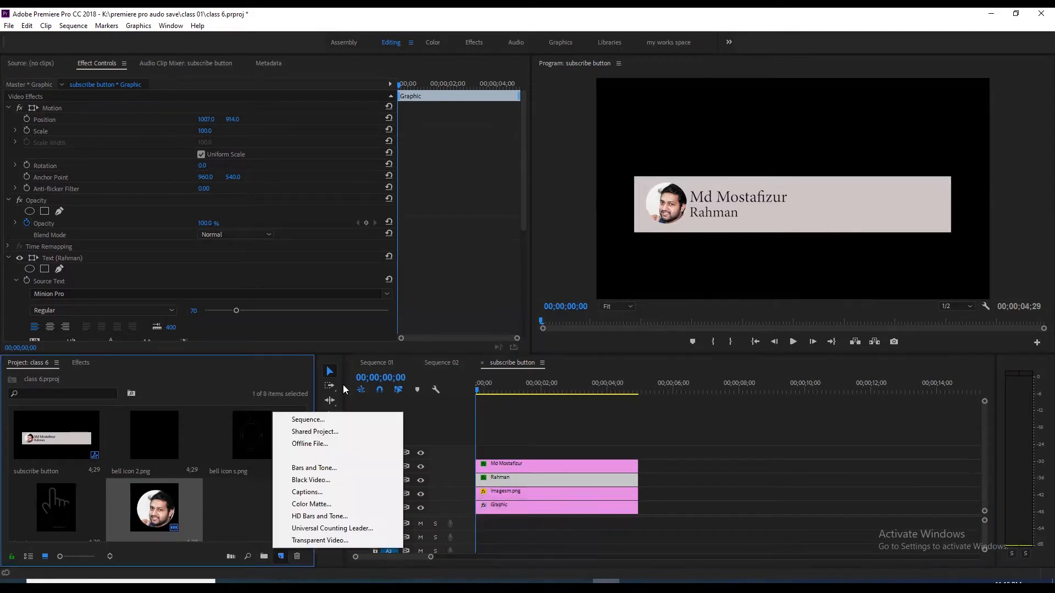
{"action": "left_click", "coordinate": [327, 421]}
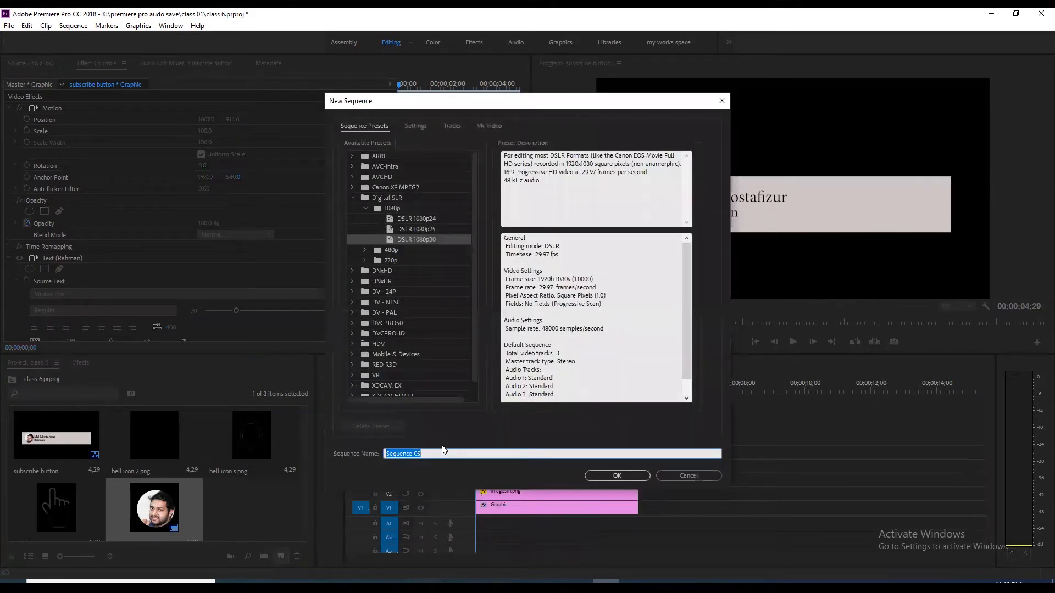
{"action": "type", "text": "button"}
{"action": "left_click", "coordinate": [618, 475]}
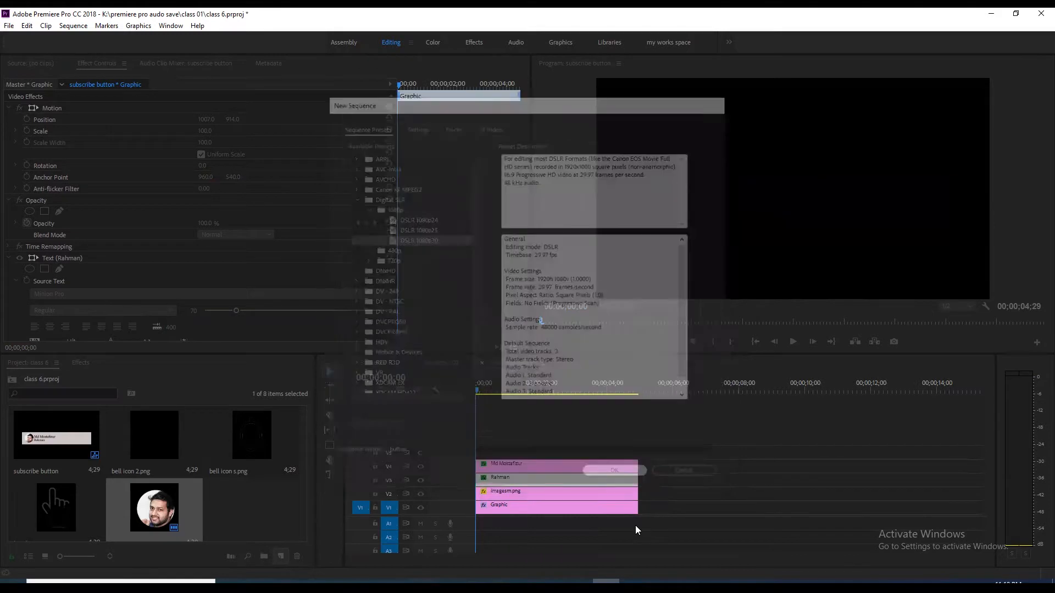
Switch to the Fiverr subscribe-popup reference page in Firefox.
{"action": "left_click", "coordinate": [281, 556]}
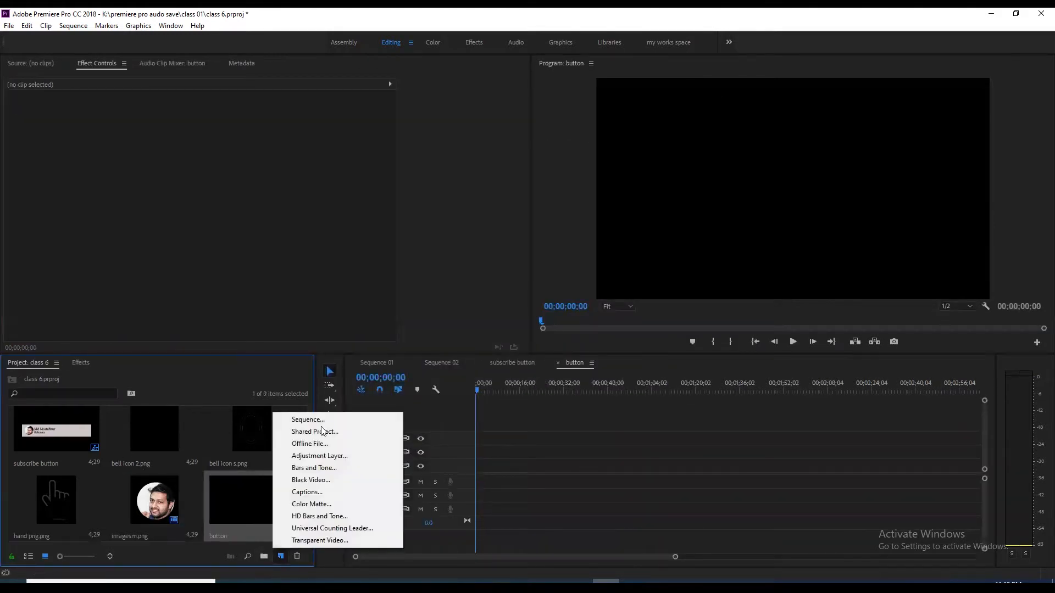
{"action": "left_click", "coordinate": [195, 546]}
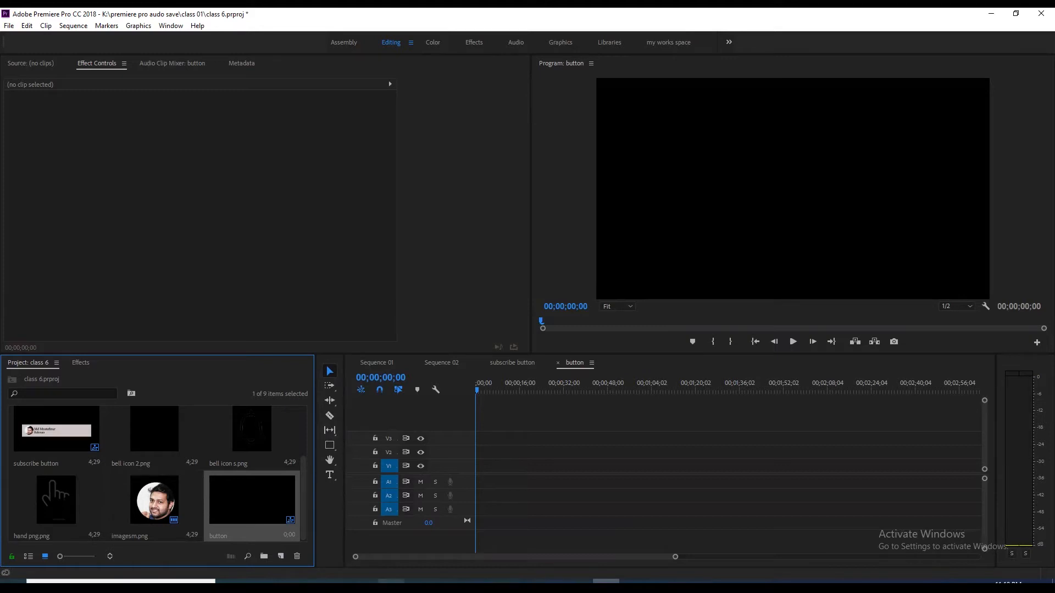
{"action": "mouse_move", "coordinate": [337, 581]}
{"action": "left_click", "coordinate": [411, 558]}
{"action": "mouse_move", "coordinate": [451, 369]}
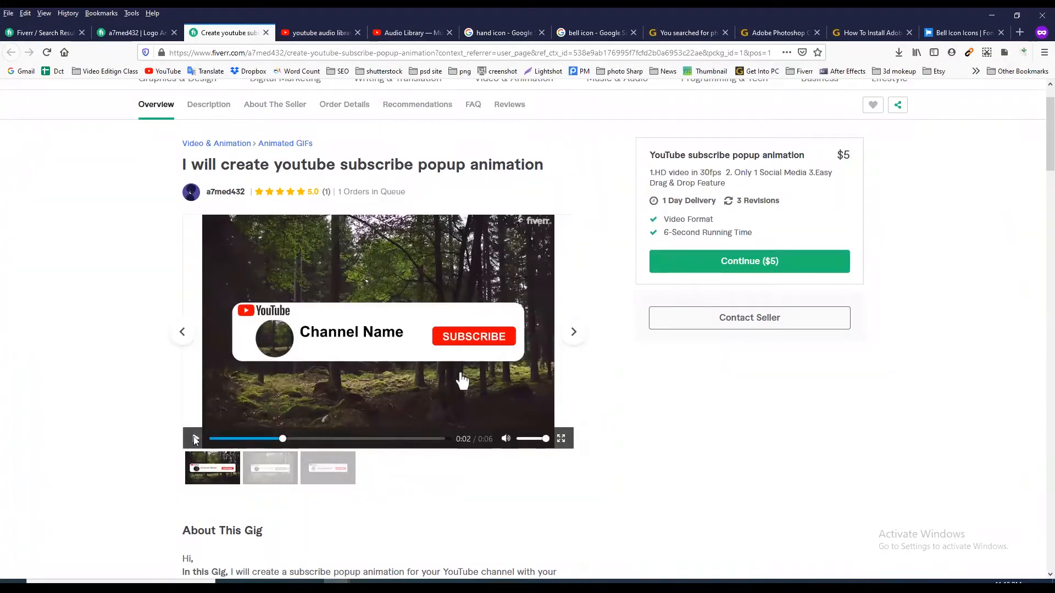
Play the Fiverr gig video until SUBSCRIBE becomes SUBSCRIBED with a bell, then minimize Firefox.
{"action": "left_click", "coordinate": [195, 439]}
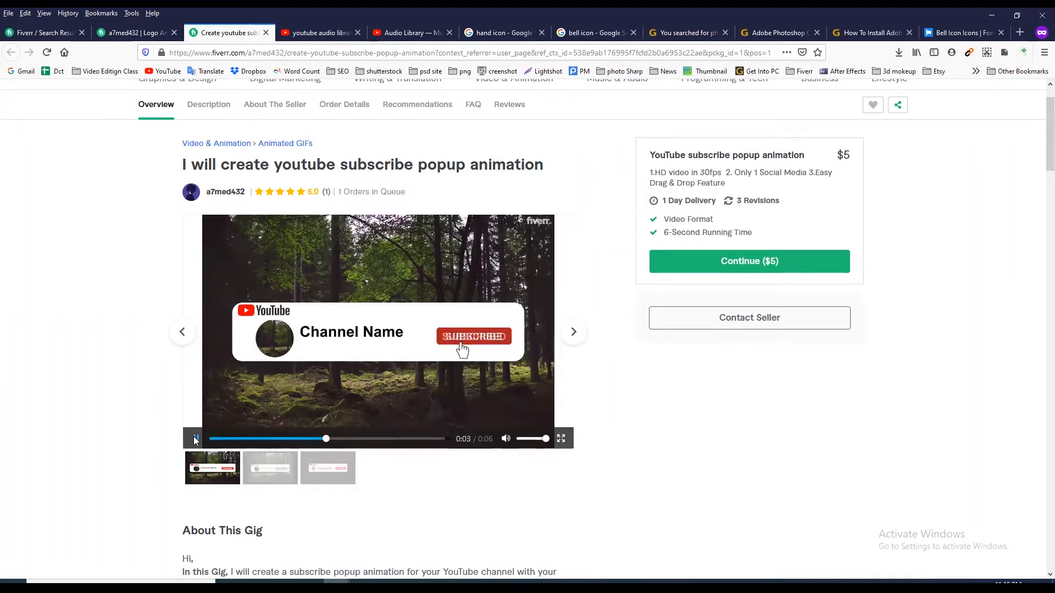
{"action": "left_click", "coordinate": [423, 377]}
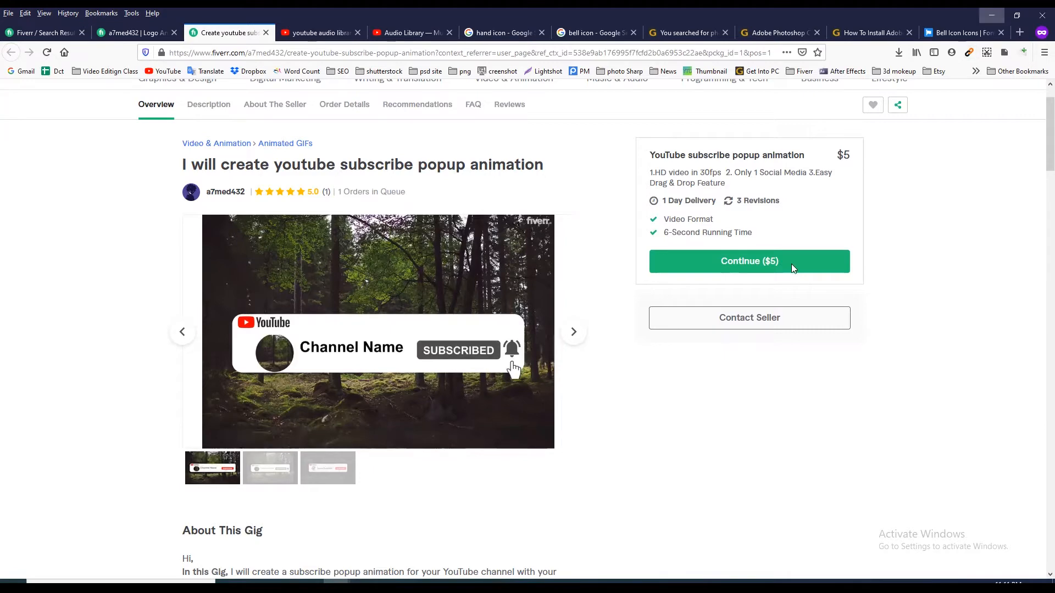
{"action": "left_click", "coordinate": [991, 15]}
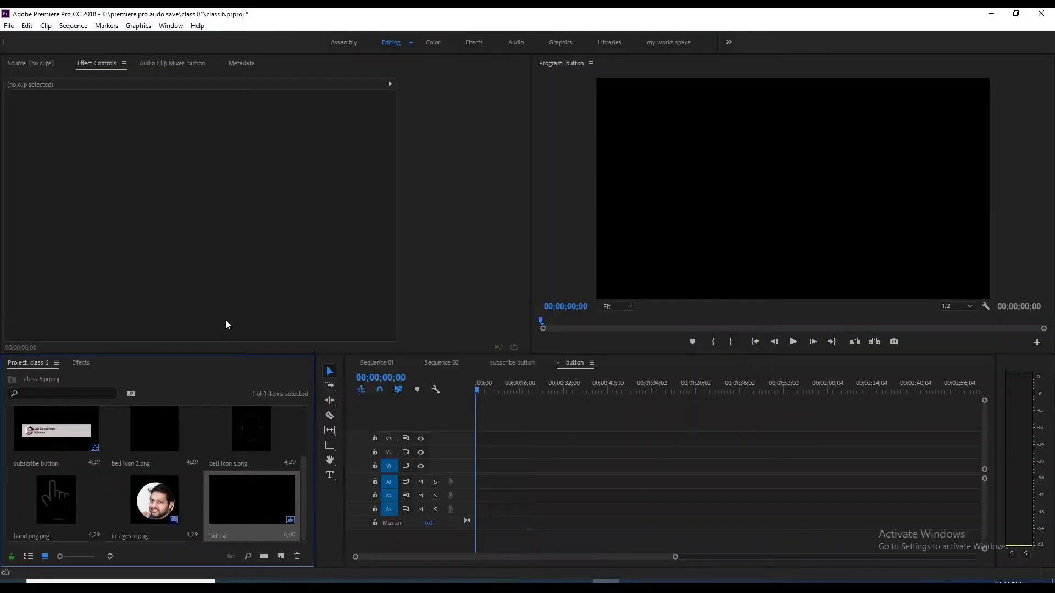
Draw a rectangle in the middle of the Program monitor and fill it bright red.
{"action": "left_click", "coordinate": [281, 556]}
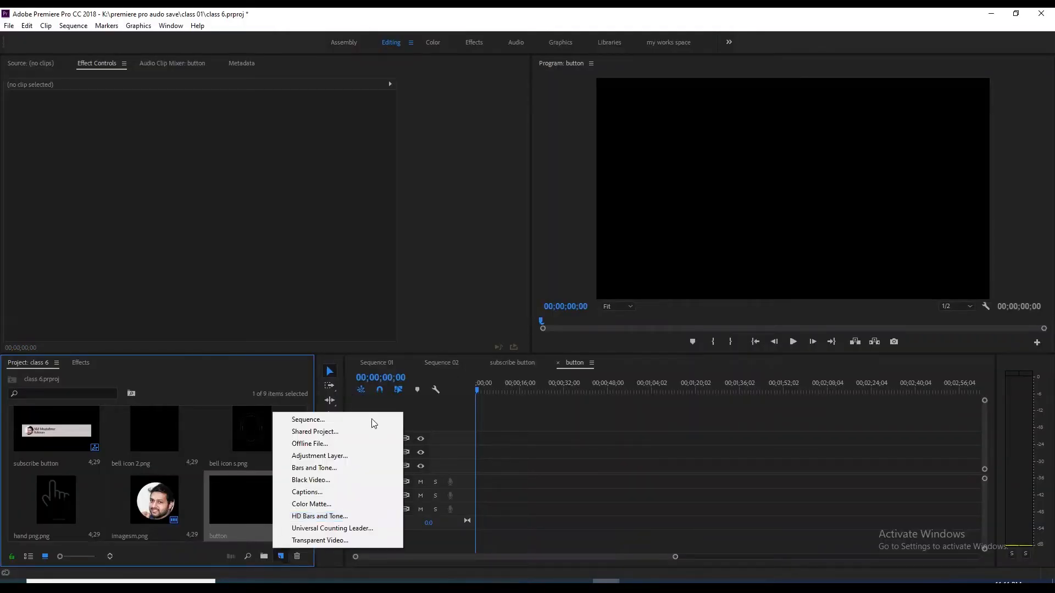
{"action": "left_click", "coordinate": [542, 422]}
{"action": "left_click", "coordinate": [333, 445]}
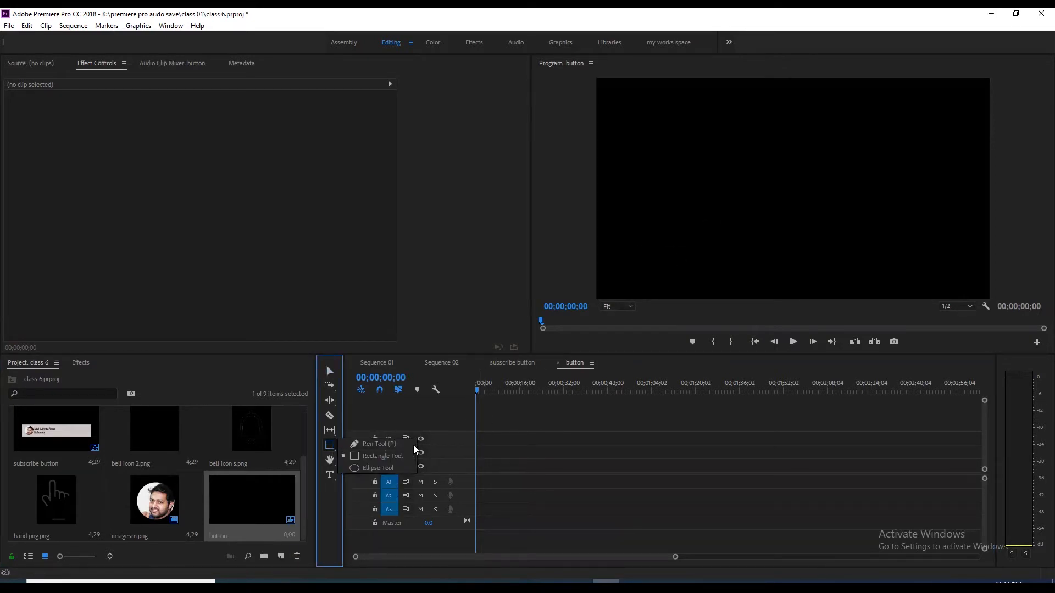
{"action": "left_click", "coordinate": [400, 456]}
{"action": "left_click_drag", "start_coordinate": [655, 204], "coordinate": [806, 233]}
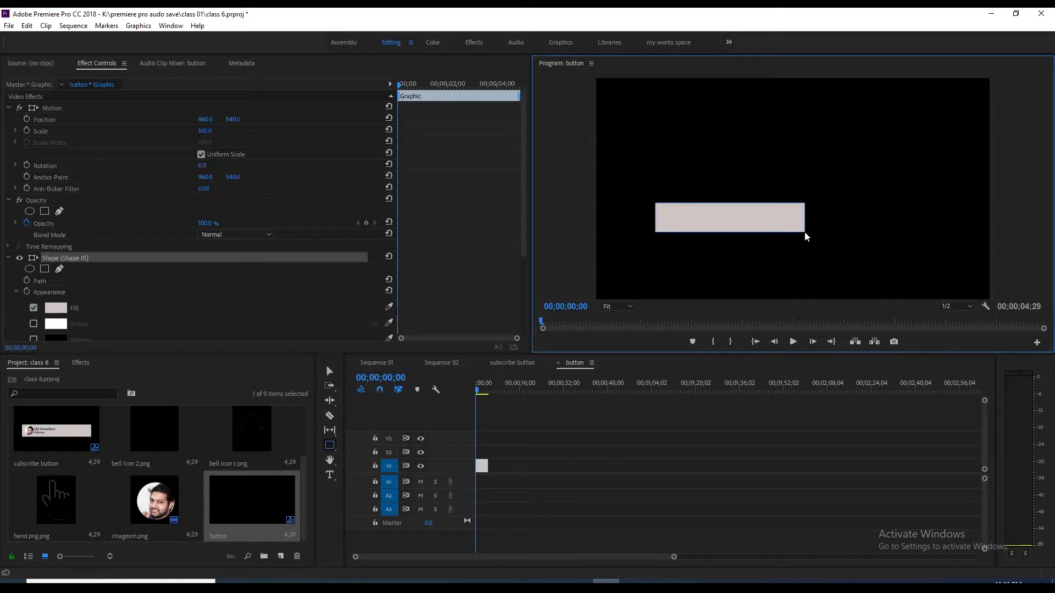
{"action": "left_click", "coordinate": [57, 309]}
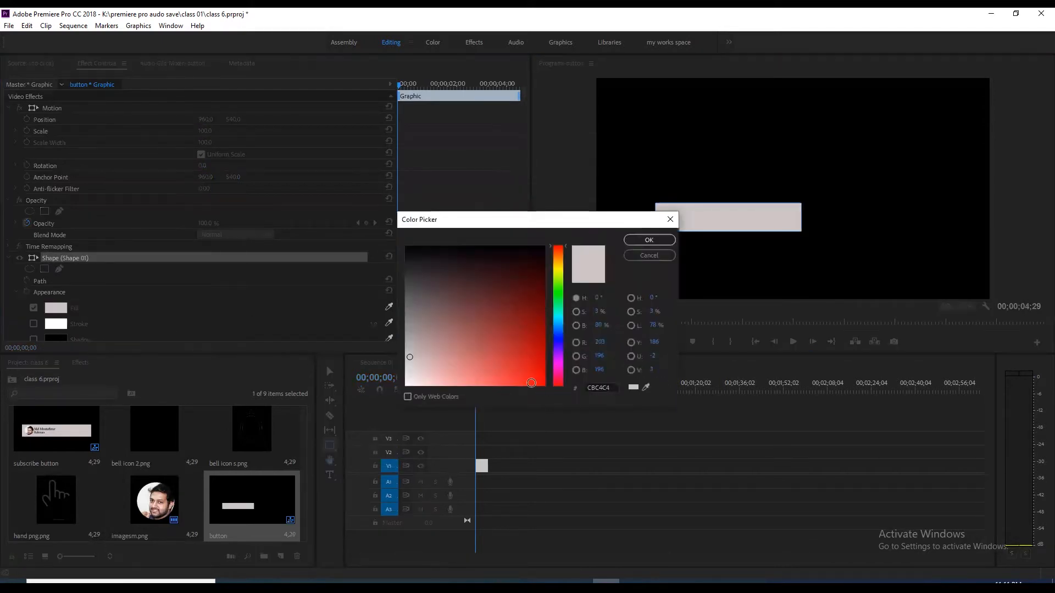
{"action": "left_click", "coordinate": [541, 385]}
{"action": "left_click", "coordinate": [649, 240]}
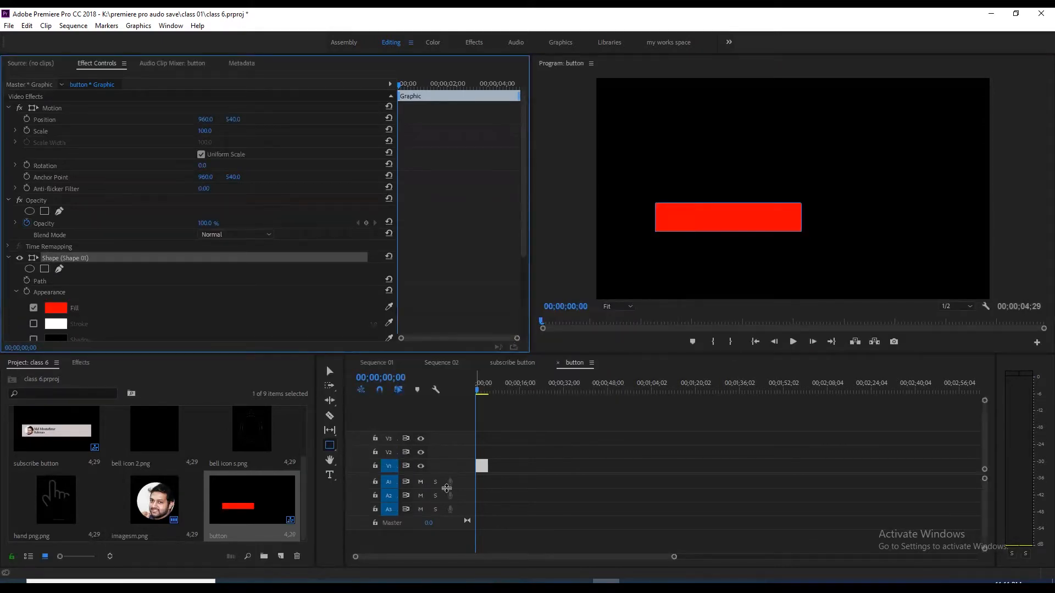
Deselect the rectangle and start a new text box above it with the Type tool.
{"action": "left_click", "coordinate": [517, 470]}
{"action": "left_click", "coordinate": [331, 476]}
{"action": "left_click", "coordinate": [674, 173]}
Type 'SUbscribe' and set its fill to white (FEFEFE).
{"action": "type", "text": "SUbscribe"}
{"action": "double_click", "coordinate": [707, 172]}
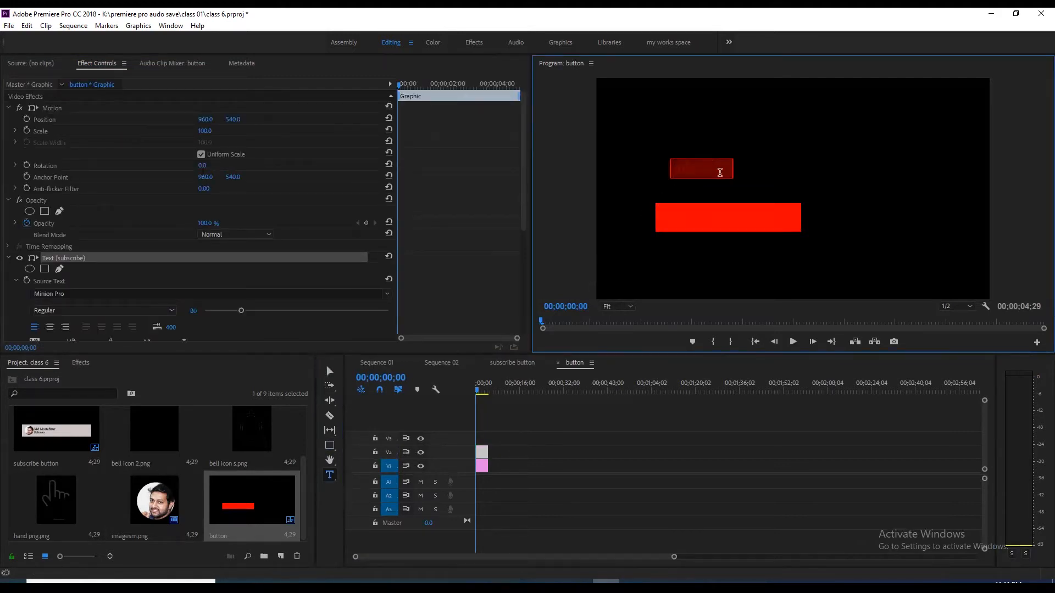
{"action": "left_click_drag", "start_coordinate": [525, 190], "coordinate": [516, 282]}
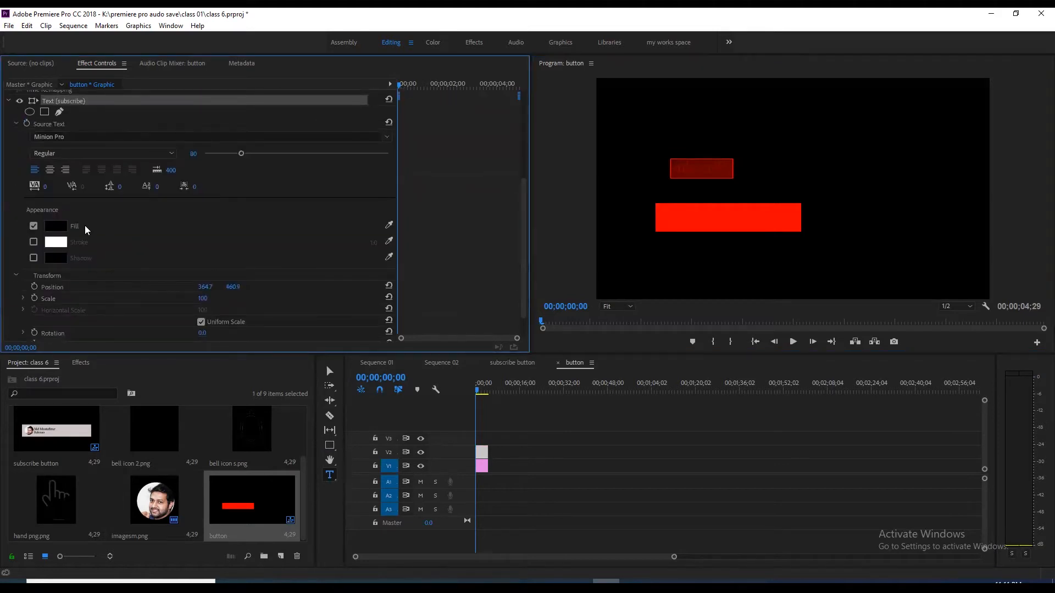
{"action": "left_click", "coordinate": [55, 226]}
{"action": "left_click_drag", "start_coordinate": [412, 381], "coordinate": [402, 387]}
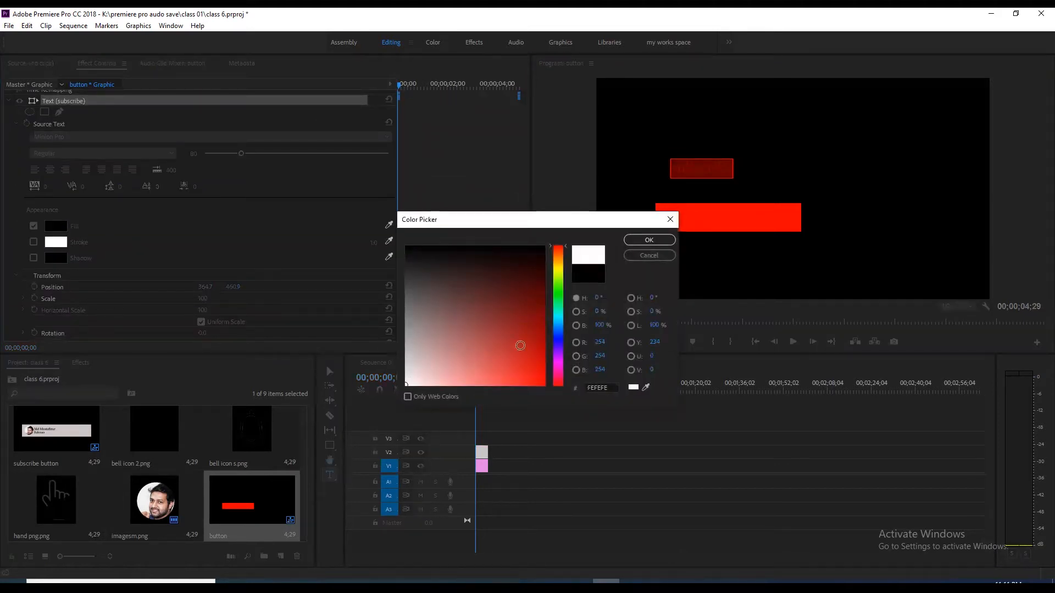
{"action": "left_click", "coordinate": [636, 241]}
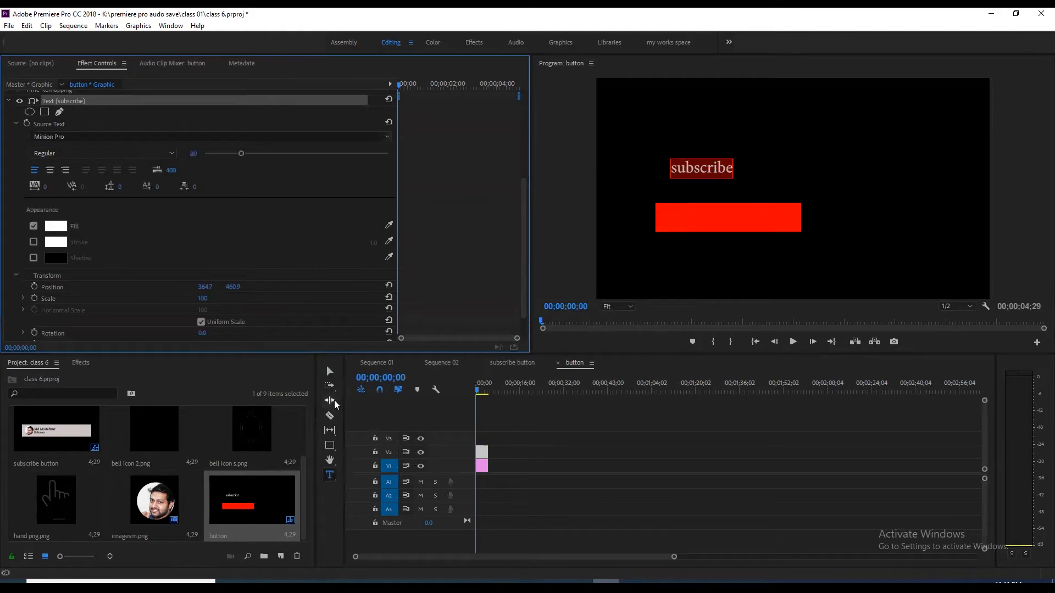
Set the subscribe text's font size to 100 and finish editing it.
{"action": "left_click", "coordinate": [196, 153]}
{"action": "type", "text": "100"}
{"action": "key", "text": "Return"}
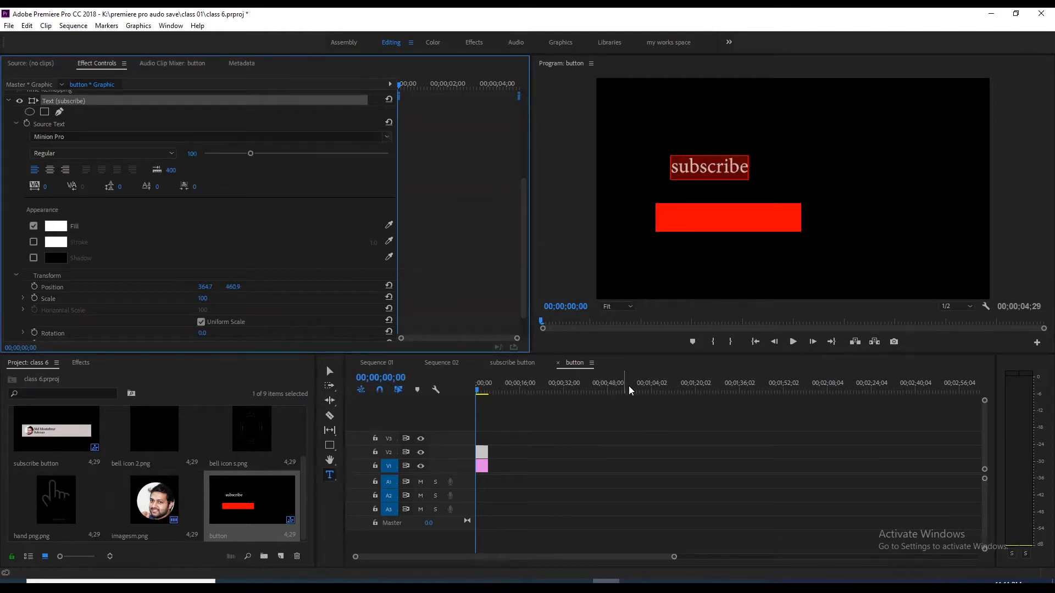
{"action": "left_click", "coordinate": [329, 372]}
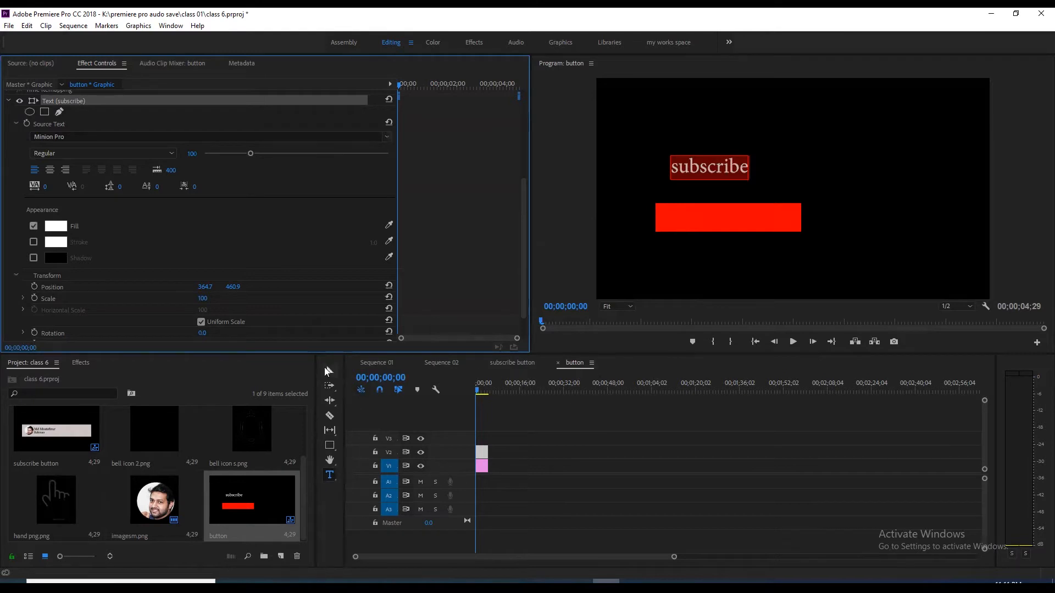
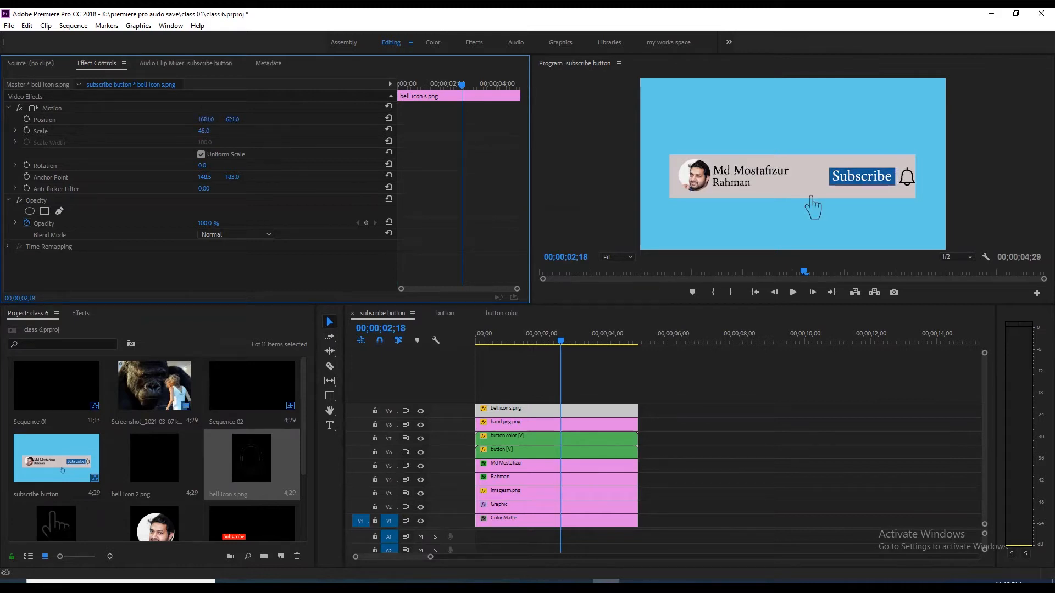
Shift the red and blue Subscribe boxes left, with the blue box over the red.
{"action": "left_click", "coordinate": [505, 448]}
{"action": "left_click_drag", "start_coordinate": [205, 119], "coordinate": [194, 119]}
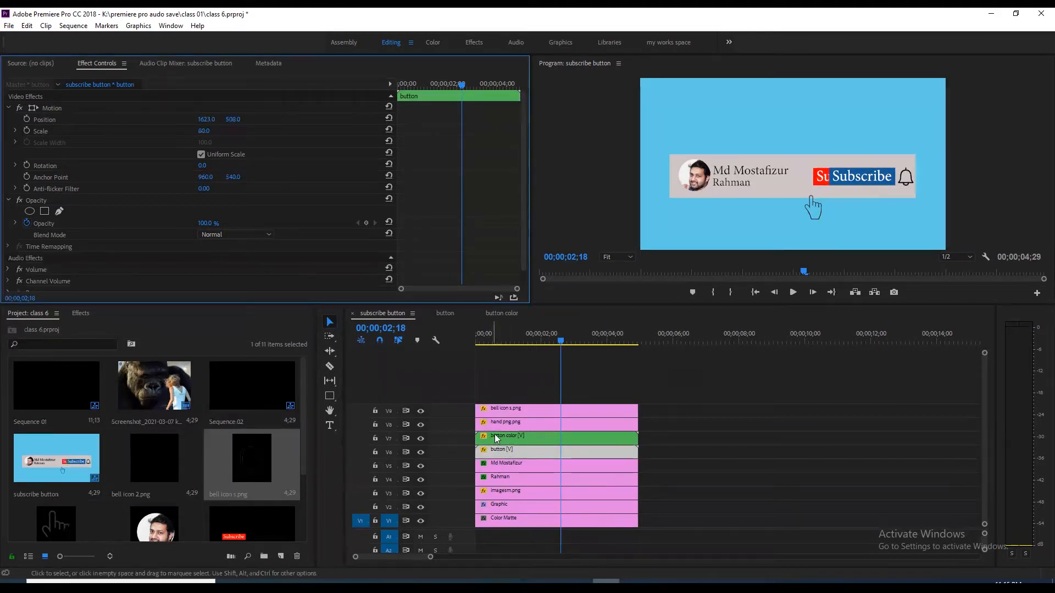
{"action": "left_click", "coordinate": [513, 436]}
{"action": "left_click_drag", "start_coordinate": [206, 119], "coordinate": [186, 119]}
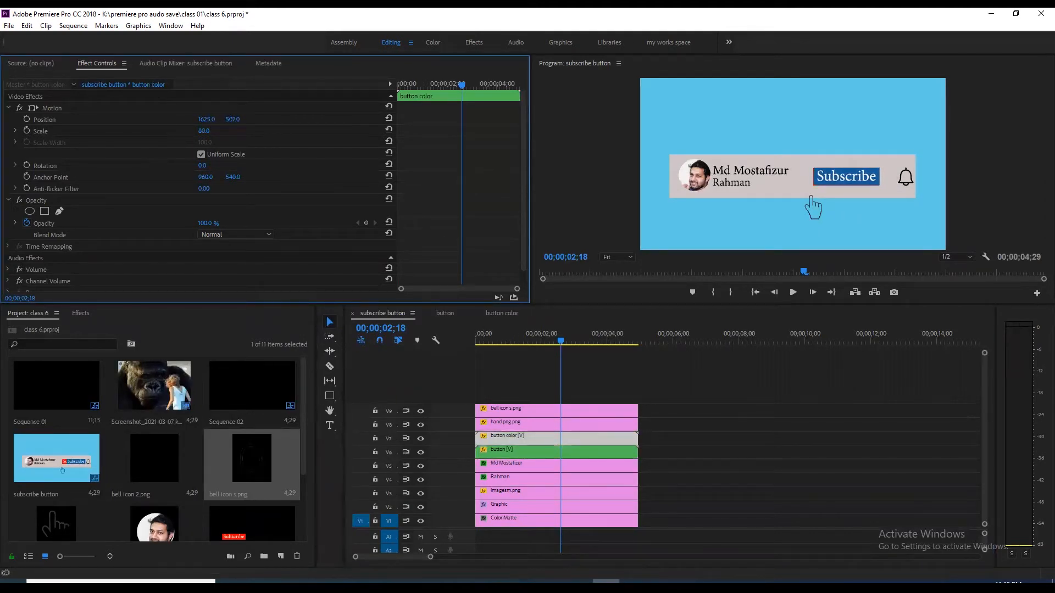
Nudge the bell slightly left and add bell icon 2.png on a new top track.
{"action": "left_click", "coordinate": [512, 409]}
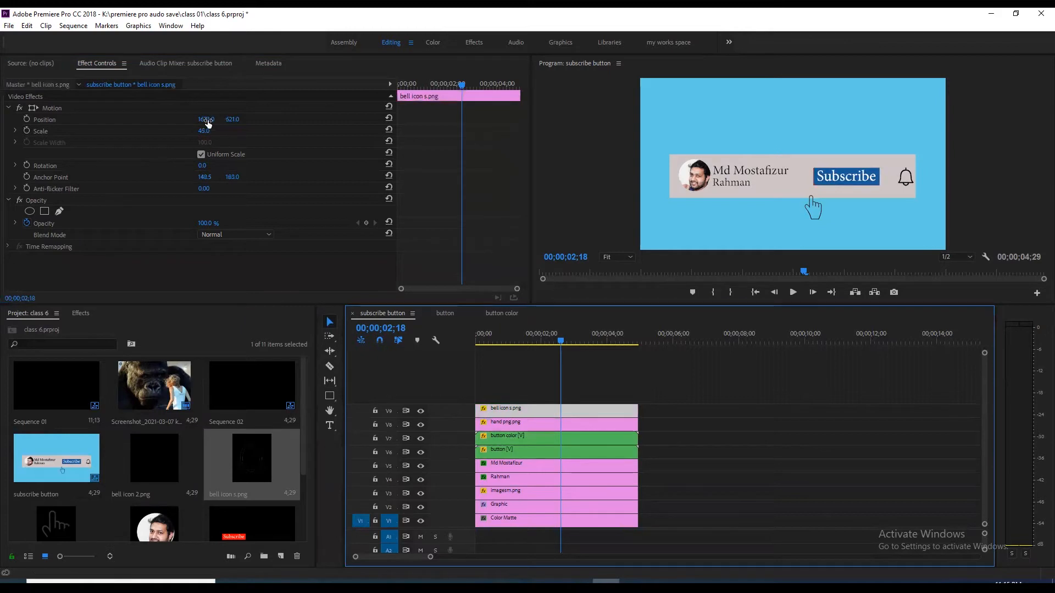
{"action": "left_click_drag", "start_coordinate": [206, 119], "coordinate": [195, 119]}
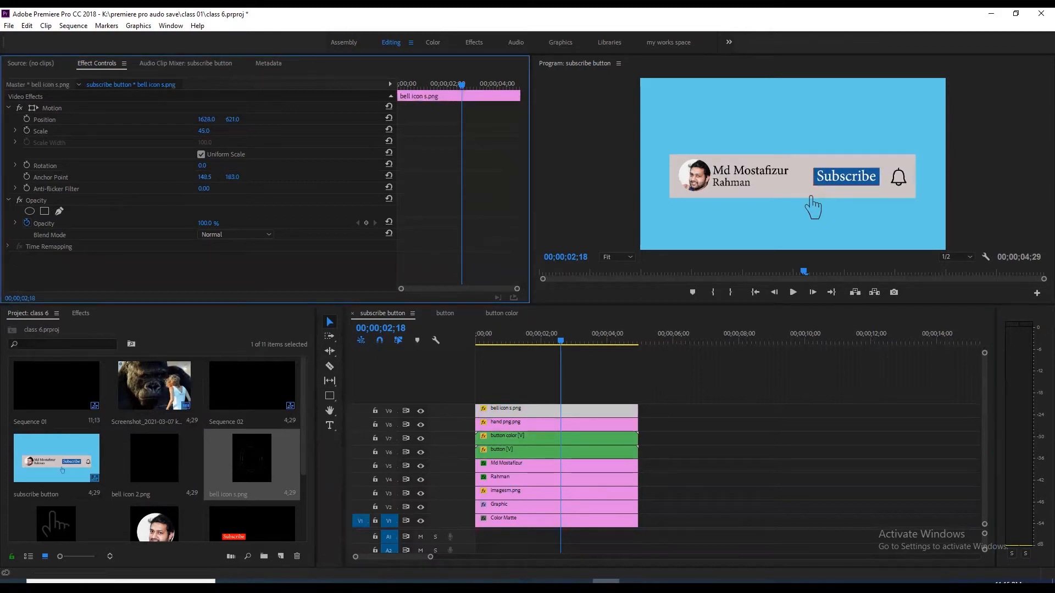
{"action": "left_click", "coordinate": [164, 470]}
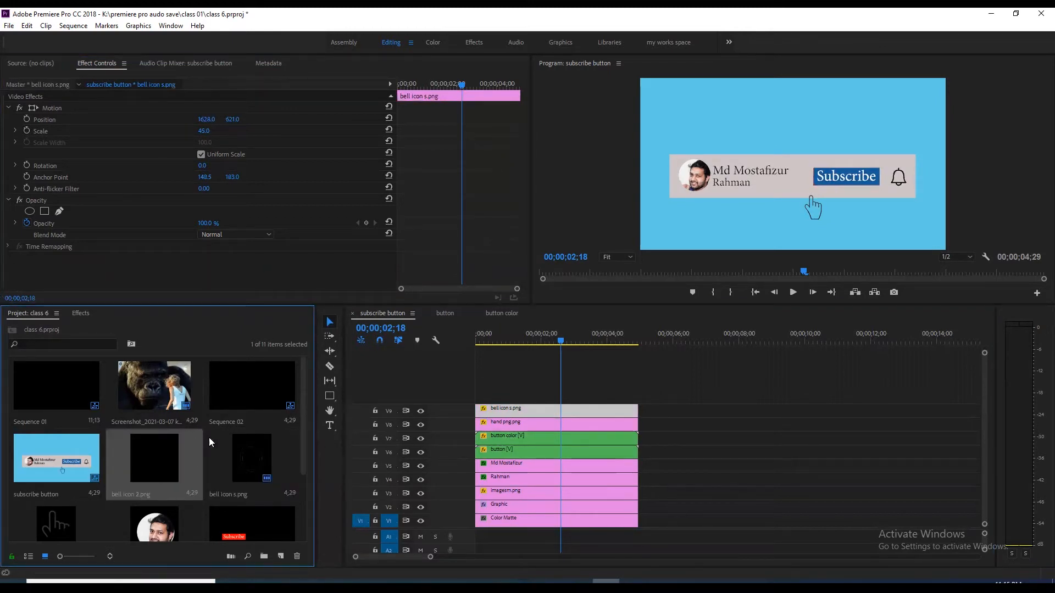
{"action": "left_click_drag", "start_coordinate": [155, 459], "coordinate": [550, 397]}
Move bell icon 2.png over the plain bell at the bar's right end and save the project.
{"action": "left_click", "coordinate": [550, 398]}
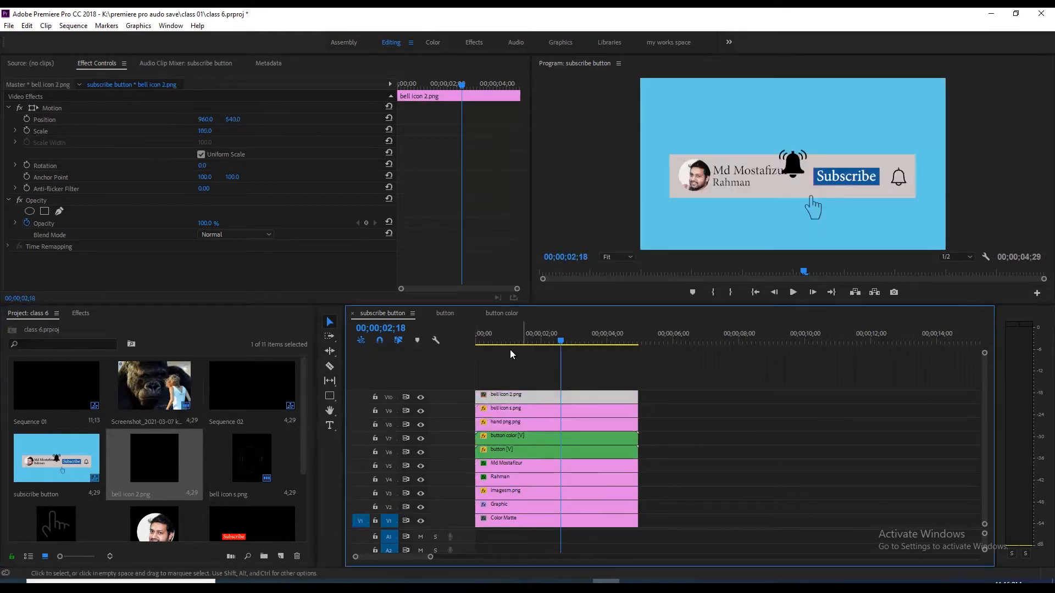
{"action": "left_click_drag", "start_coordinate": [233, 119], "coordinate": [567, 119]}
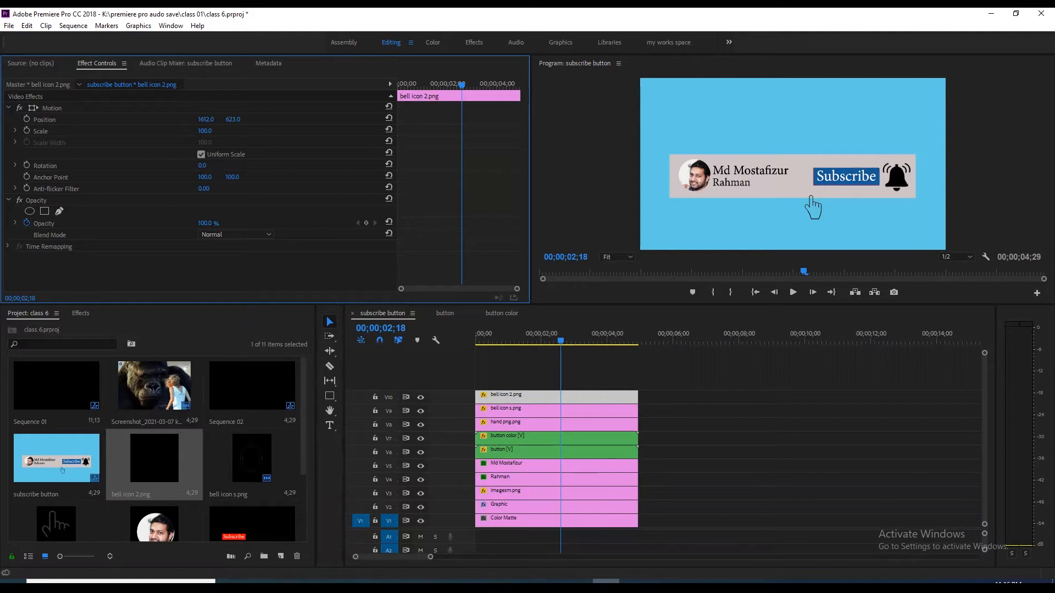
{"action": "left_click_drag", "start_coordinate": [205, 120], "coordinate": [211, 120]}
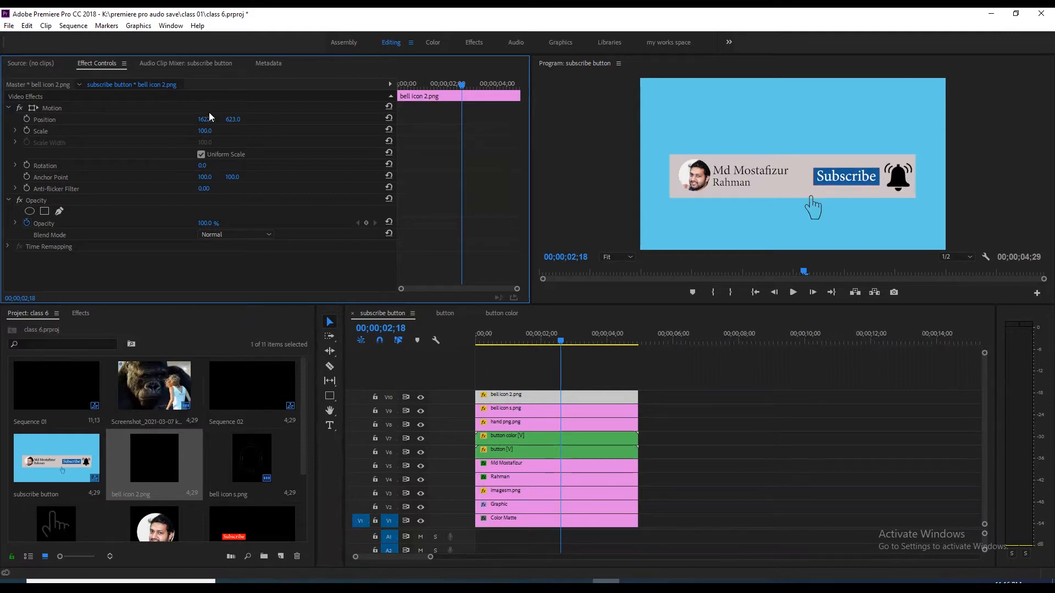
{"action": "key", "text": "ctrl+s"}
{"action": "left_click", "coordinate": [554, 413]}
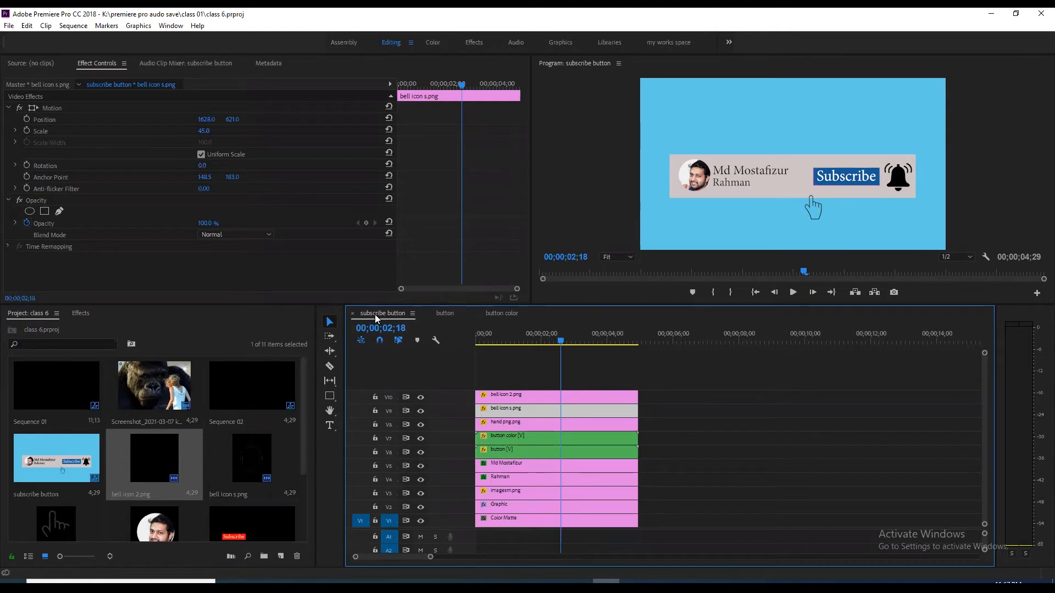
Create a new DSLR 1080p30 sequence named 'finnel design'.
{"action": "left_click", "coordinate": [446, 313]}
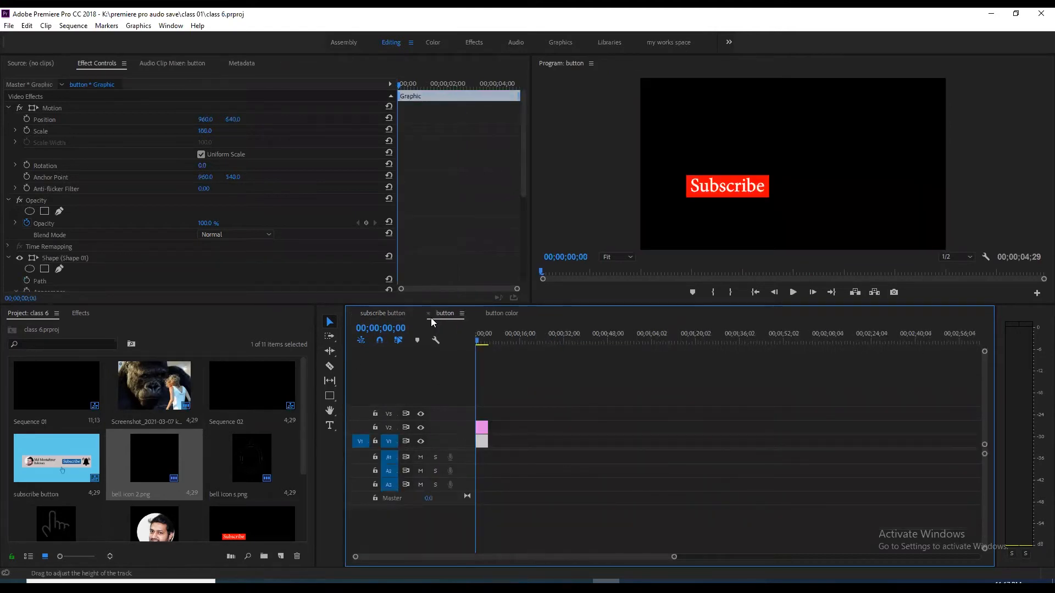
{"action": "left_click", "coordinate": [495, 313]}
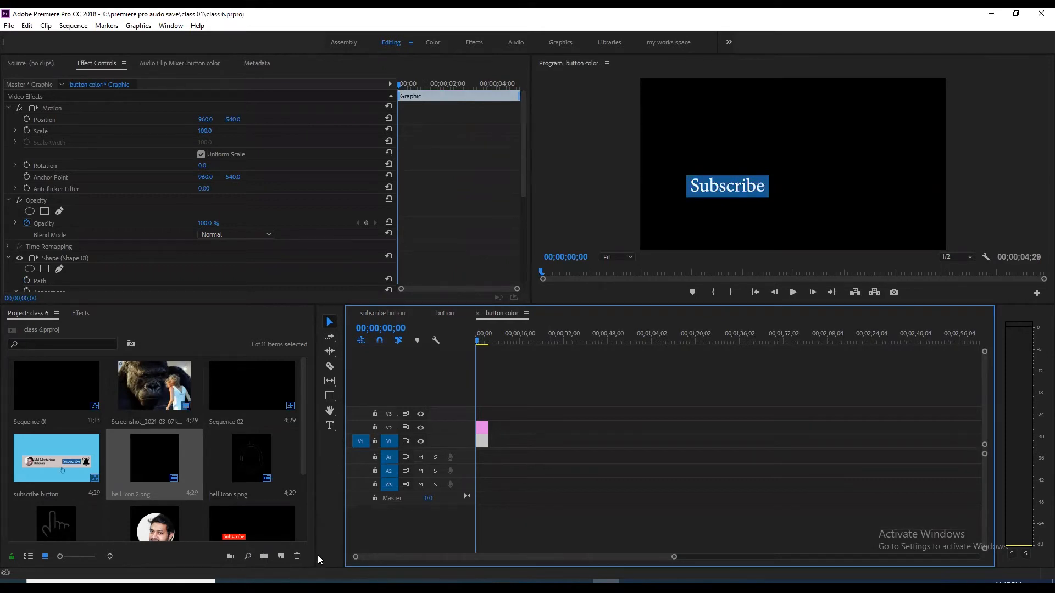
{"action": "left_click", "coordinate": [280, 557]}
{"action": "left_click", "coordinate": [321, 418]}
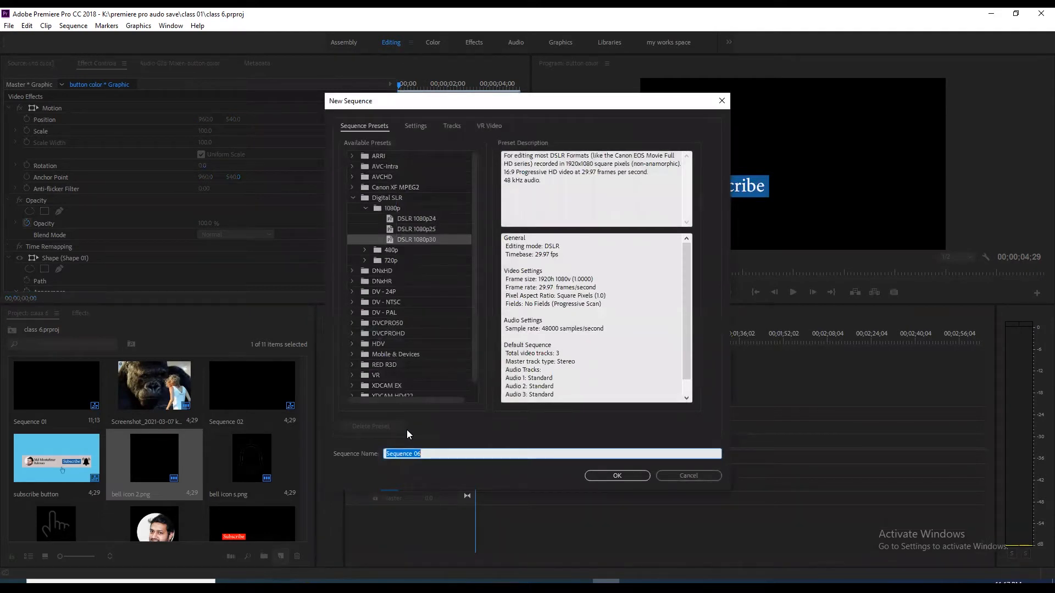
{"action": "type", "text": "finnel design"}
{"action": "left_click", "coordinate": [627, 475]}
{"action": "left_click", "coordinate": [618, 476]}
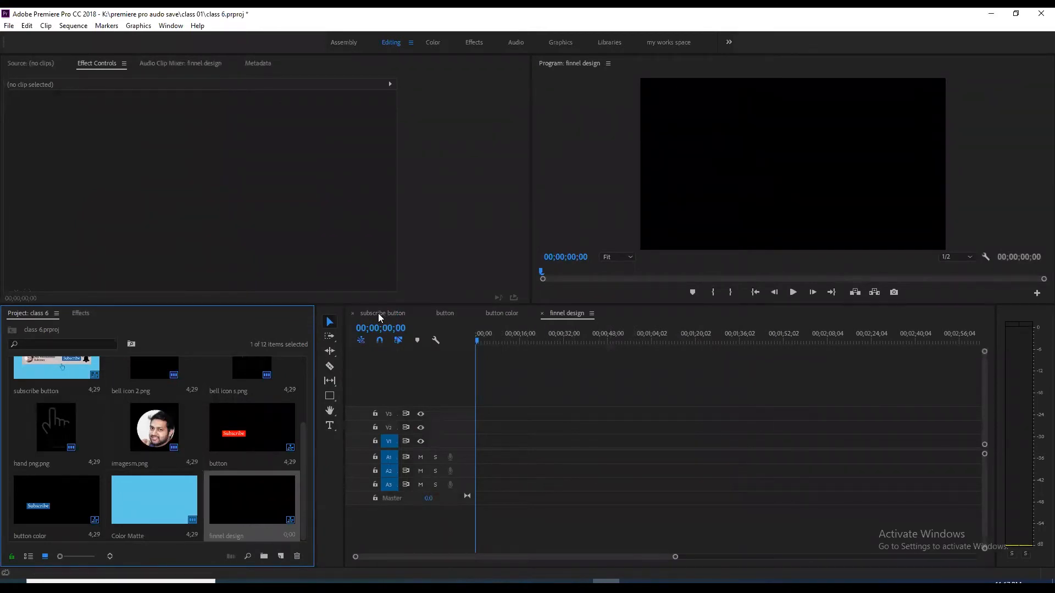
Nest the subscribe button sequence onto V1 of finnel design and zoom the timeline in on it.
{"action": "scroll", "coordinate": [138, 460], "scroll_direction": "down", "scroll_amount": 1}
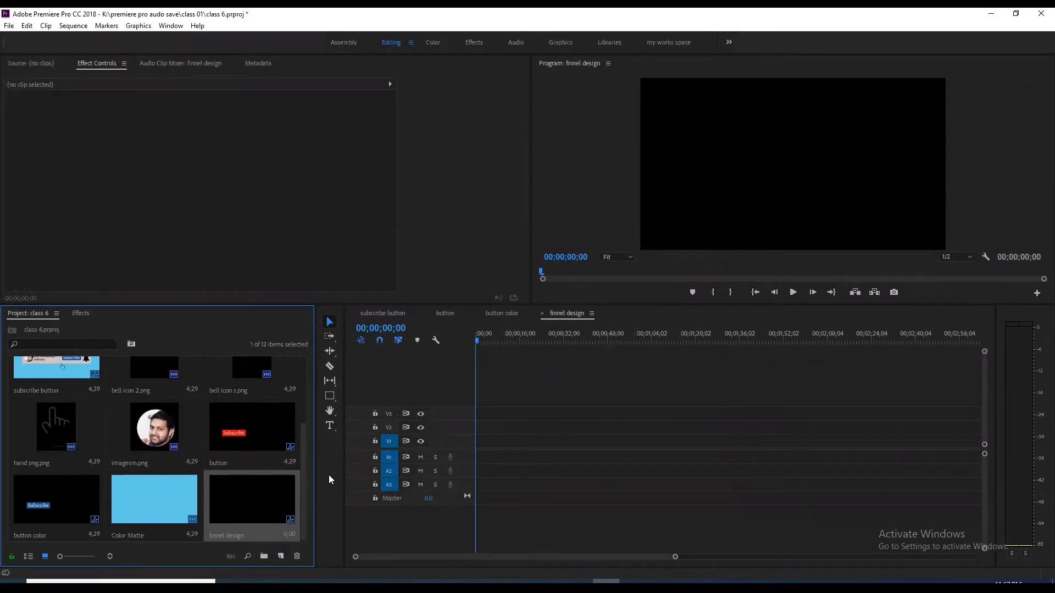
{"action": "left_click_drag", "start_coordinate": [306, 425], "coordinate": [301, 376]}
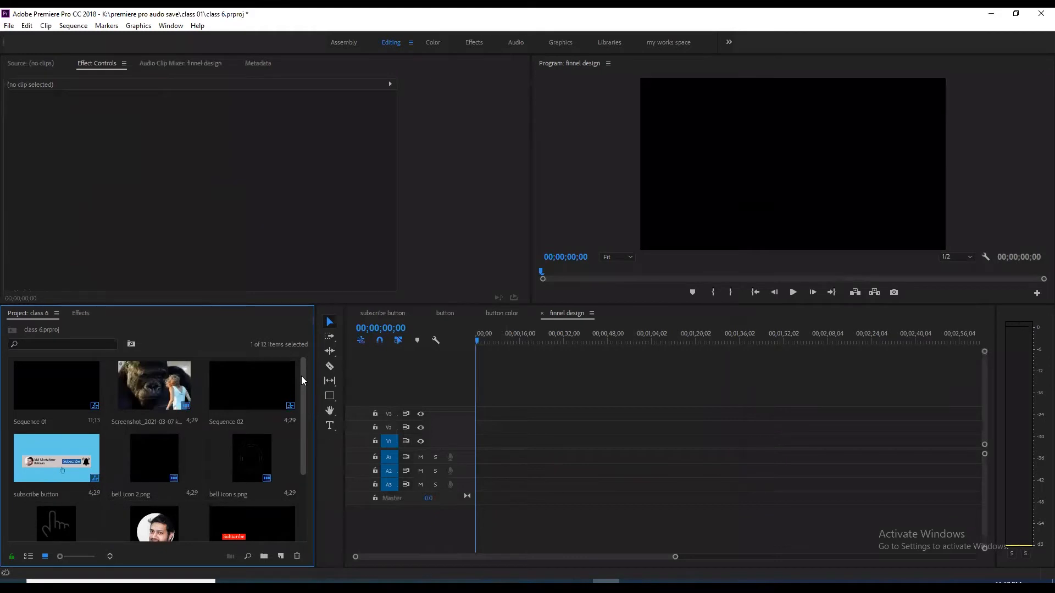
{"action": "scroll", "coordinate": [154, 450], "scroll_direction": "down", "scroll_amount": 3}
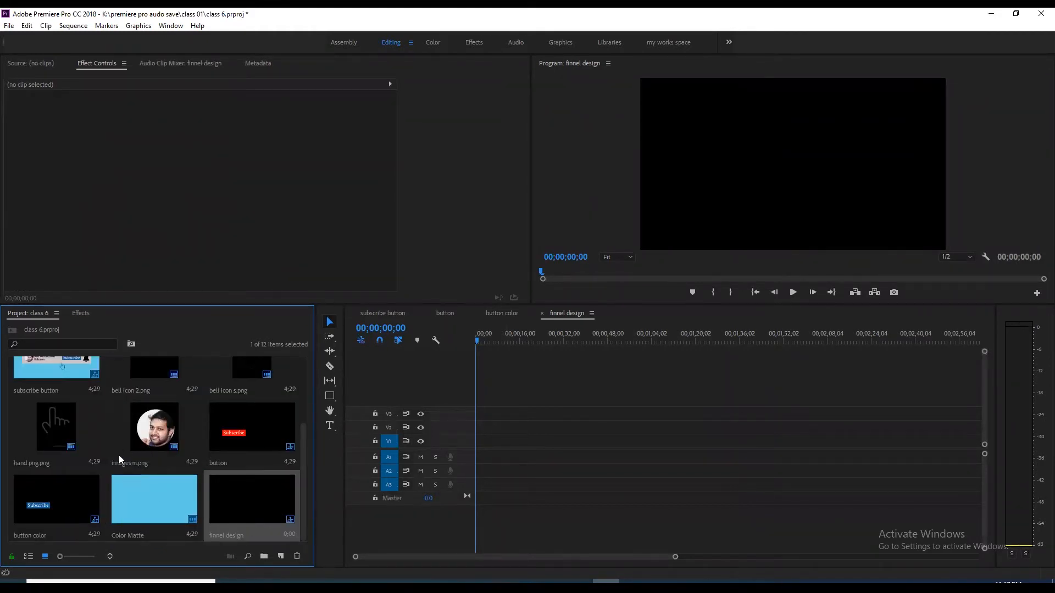
{"action": "left_click_drag", "start_coordinate": [50, 369], "coordinate": [482, 443]}
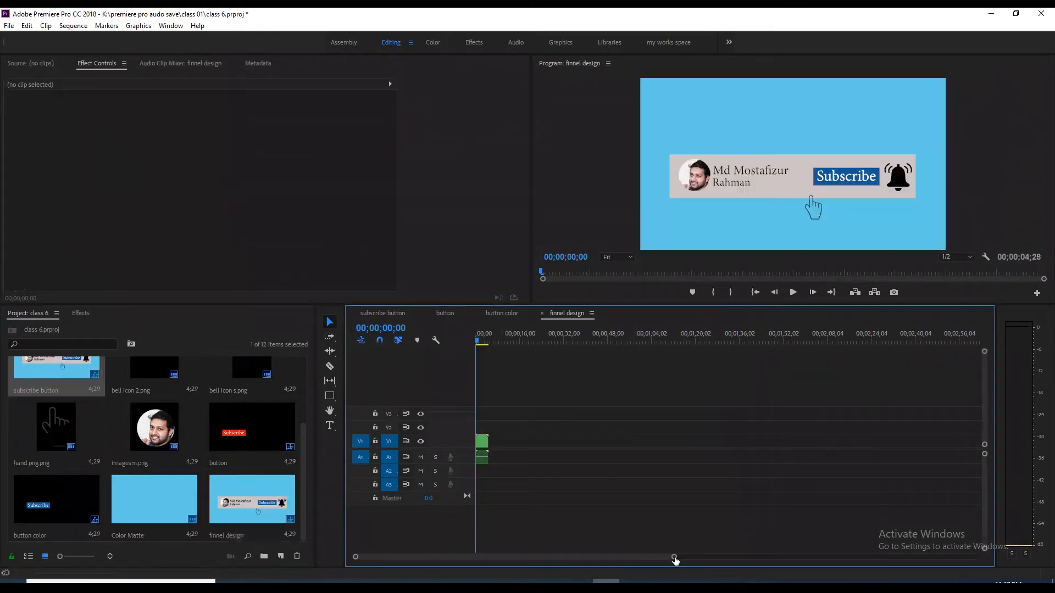
{"action": "left_click_drag", "start_coordinate": [674, 559], "coordinate": [574, 559]}
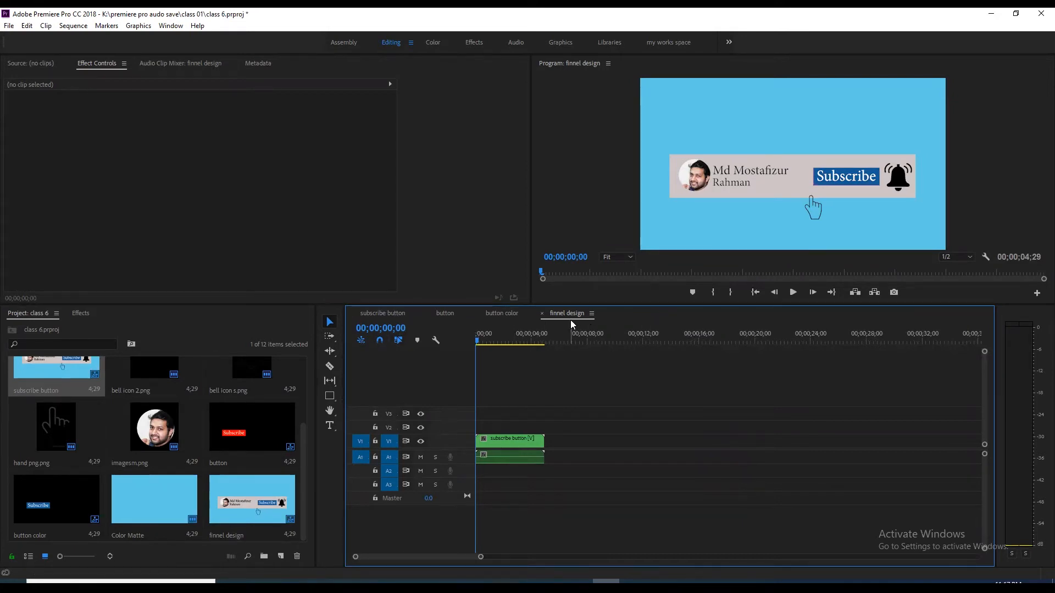
Hide the blue background track in subscribe button, then raise the nested clip to V2 in finnel design.
{"action": "left_click", "coordinate": [383, 313]}
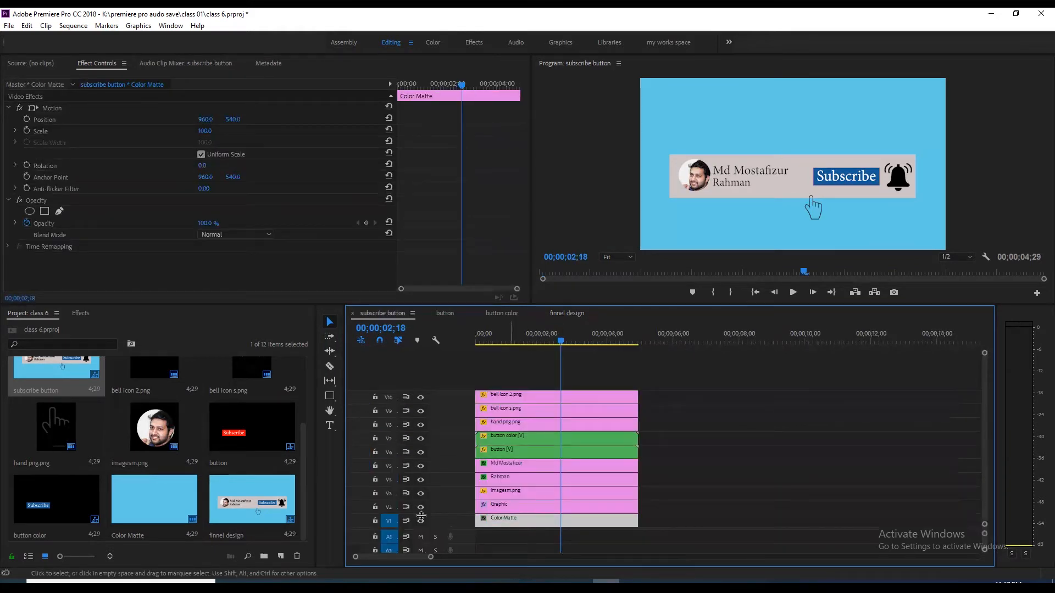
{"action": "left_click", "coordinate": [421, 521]}
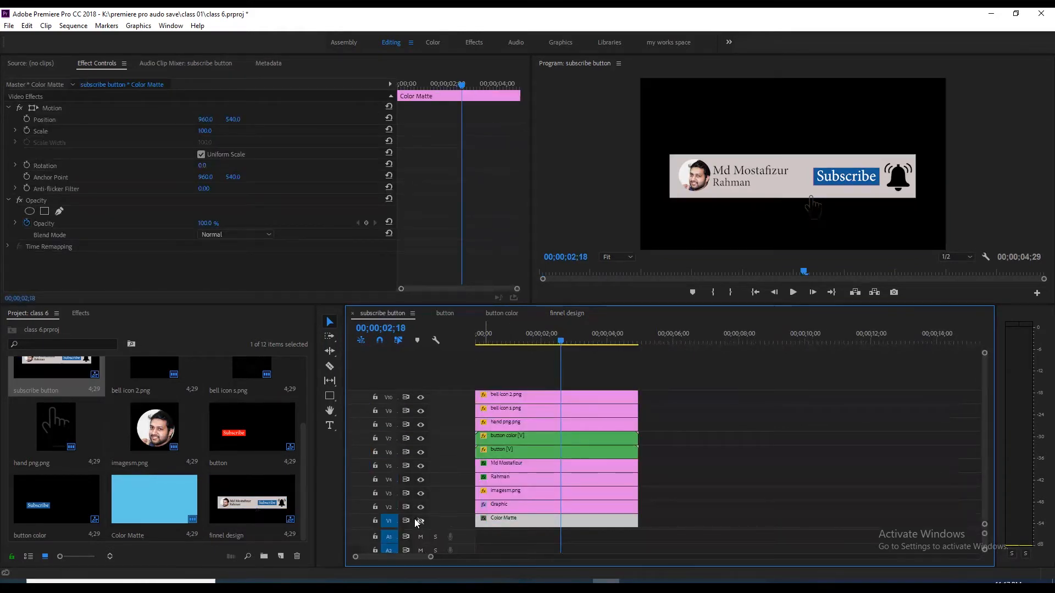
{"action": "left_click", "coordinate": [568, 312]}
{"action": "left_click_drag", "start_coordinate": [502, 435], "coordinate": [504, 428]}
Place the light blue Color Matte on V1 beneath the subscribe button clip.
{"action": "left_click_drag", "start_coordinate": [159, 497], "coordinate": [477, 443]}
{"action": "left_click", "coordinate": [513, 443]}
{"action": "left_click", "coordinate": [514, 462]}
{"action": "key", "text": "Delete"}
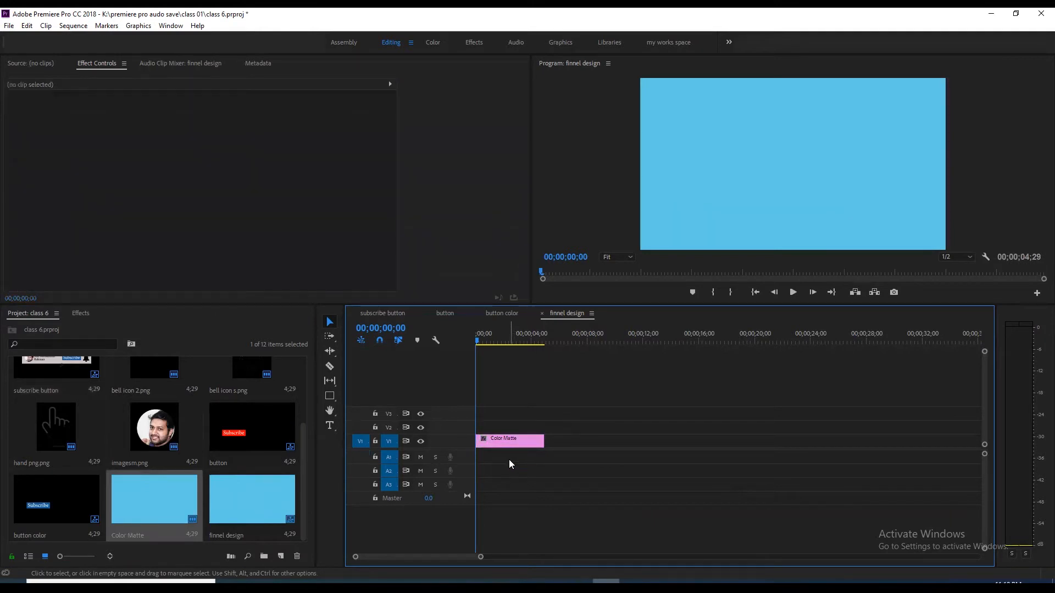
{"action": "key", "text": "ctrl+z"}
{"action": "left_click", "coordinate": [513, 428]}
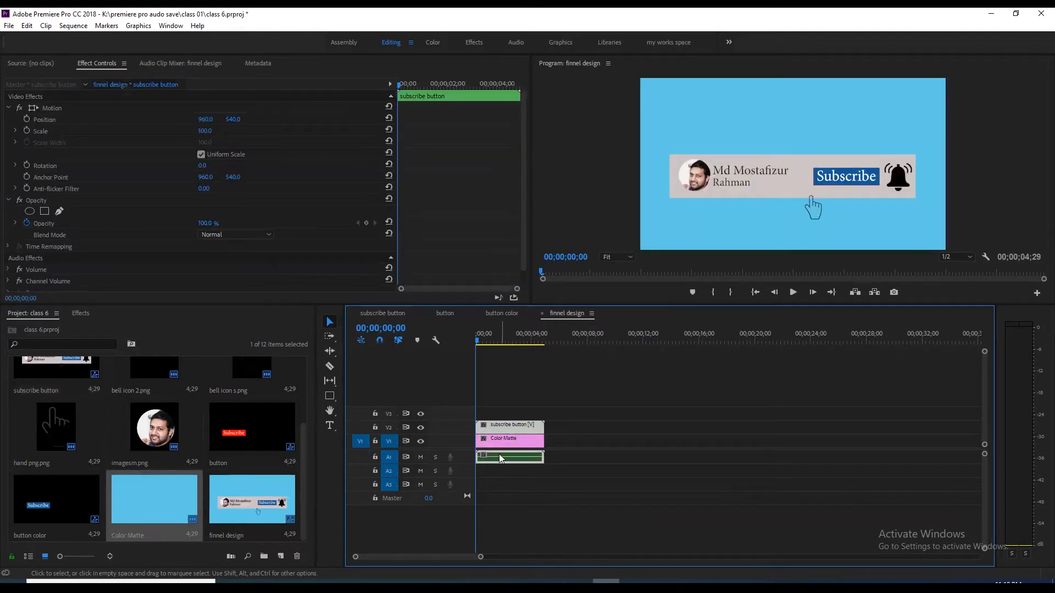
{"action": "left_click_drag", "start_coordinate": [481, 560], "coordinate": [411, 558]}
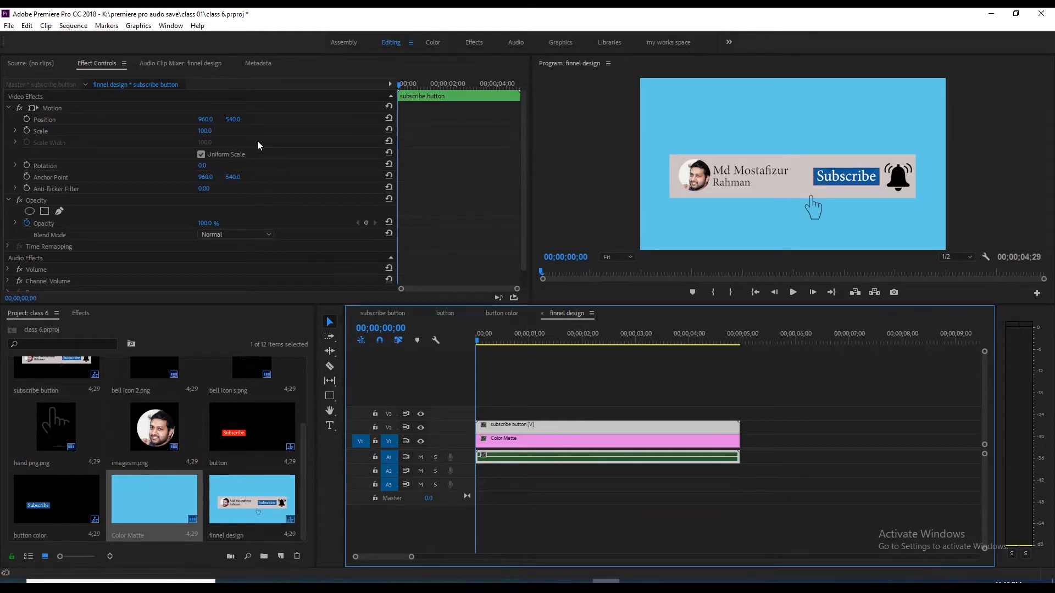
Enable Position animation and add Position keyframes at the start and at 1 second.
{"action": "left_click", "coordinate": [26, 120]}
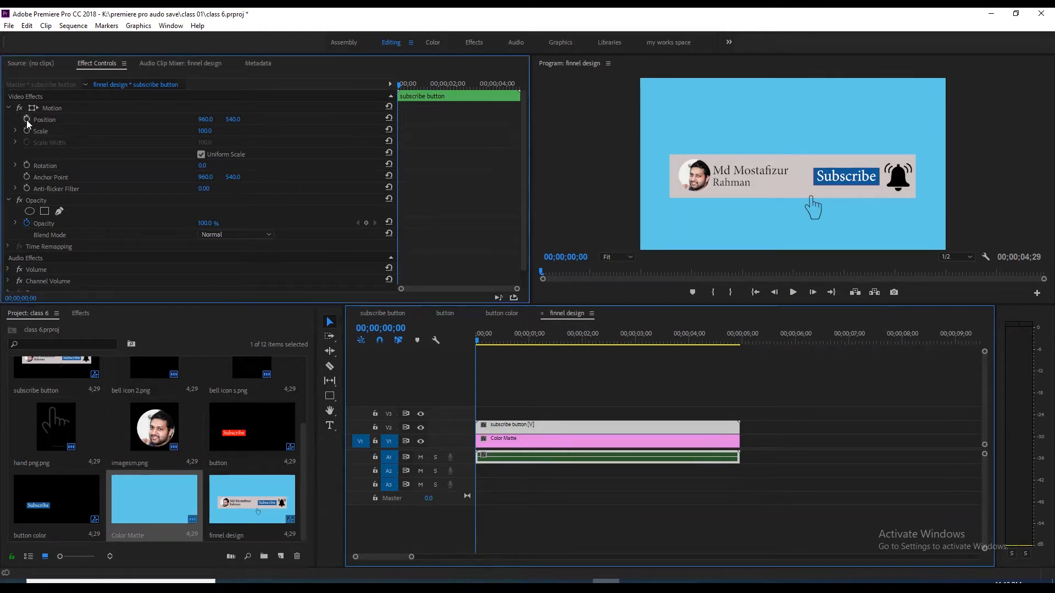
{"action": "left_click", "coordinate": [397, 328]}
{"action": "double_click", "coordinate": [403, 327]}
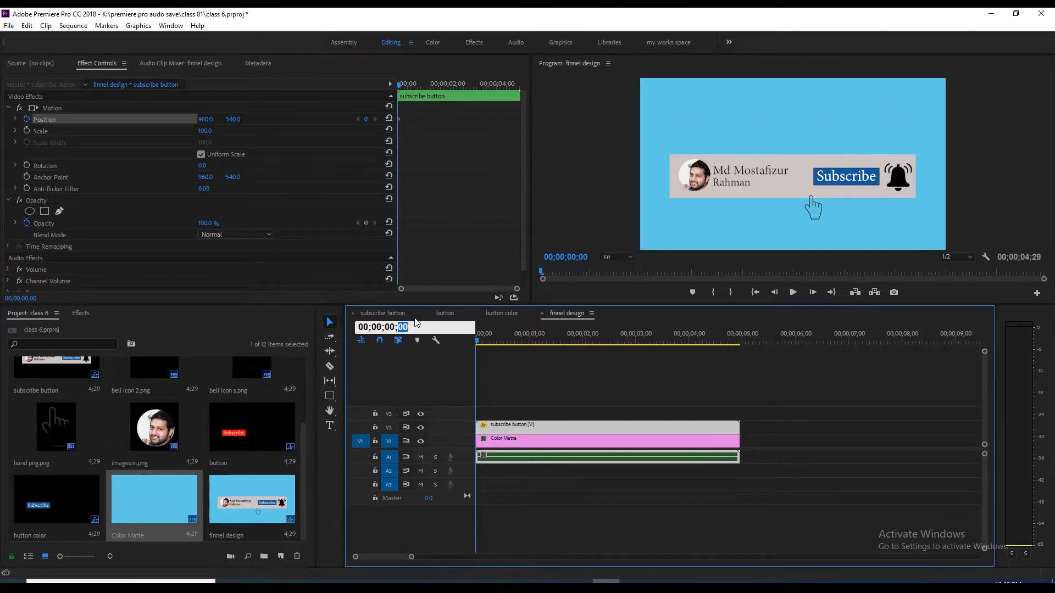
{"action": "type", "text": "100"}
{"action": "key", "text": "Return"}
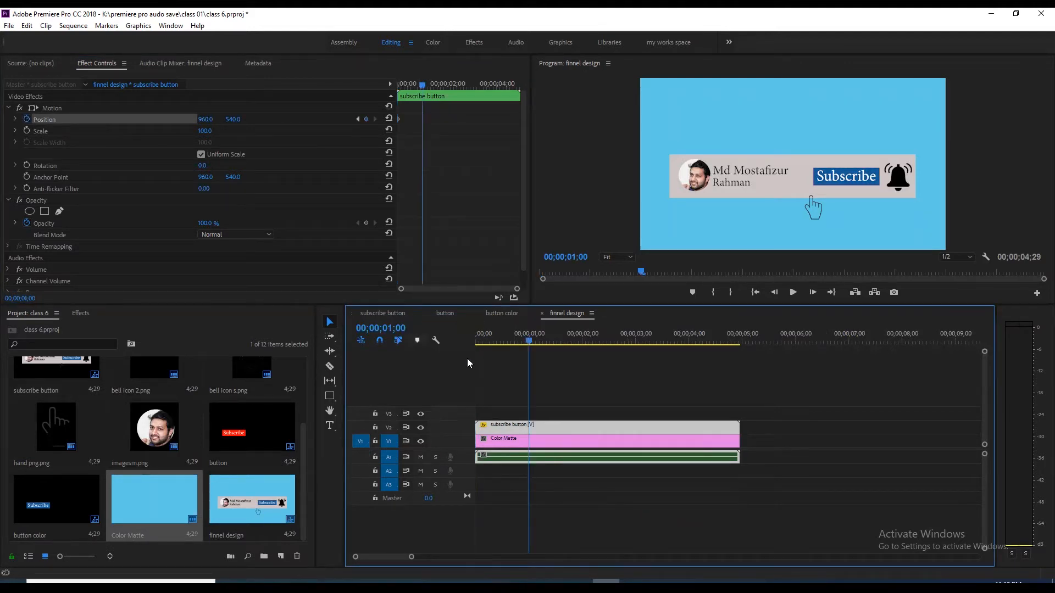
{"action": "left_click", "coordinate": [366, 119]}
Add Position keyframes near 4;09 and 4;27, then step back to the first keyframe.
{"action": "mouse_move", "coordinate": [685, 341]}
{"action": "left_mouse_down"}
{"action": "mouse_move", "coordinate": [724, 343]}
{"action": "mouse_move", "coordinate": [706, 343]}
{"action": "left_mouse_up"}
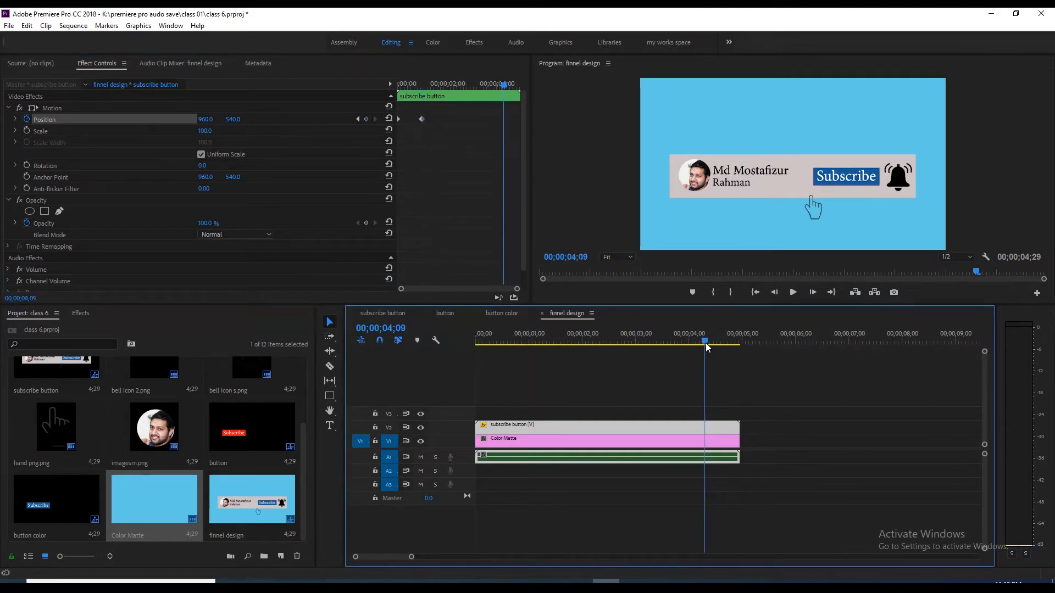
{"action": "left_click", "coordinate": [367, 119]}
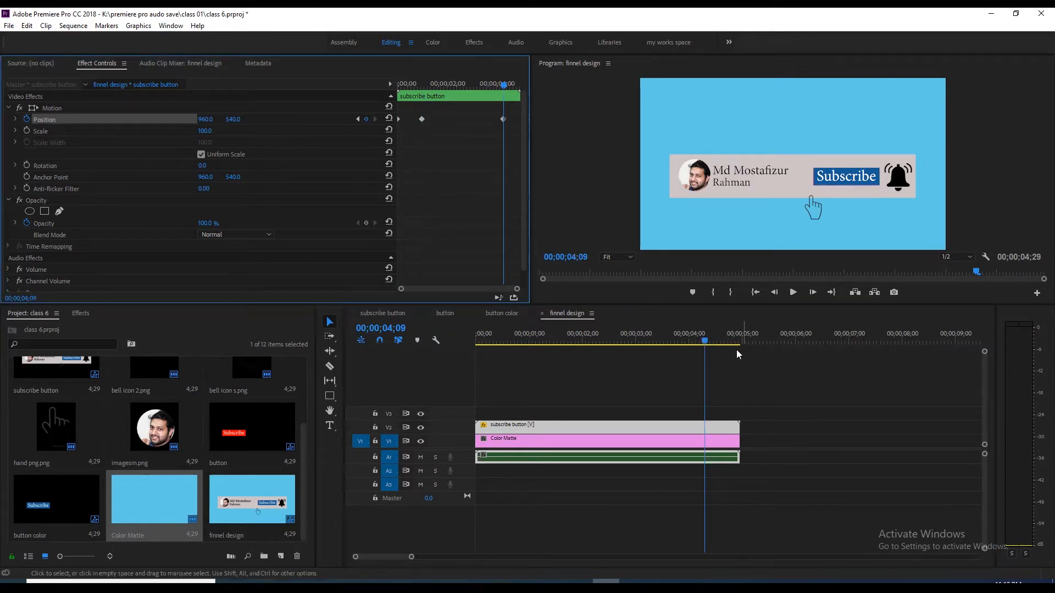
{"action": "left_click_drag", "start_coordinate": [730, 343], "coordinate": [740, 349]}
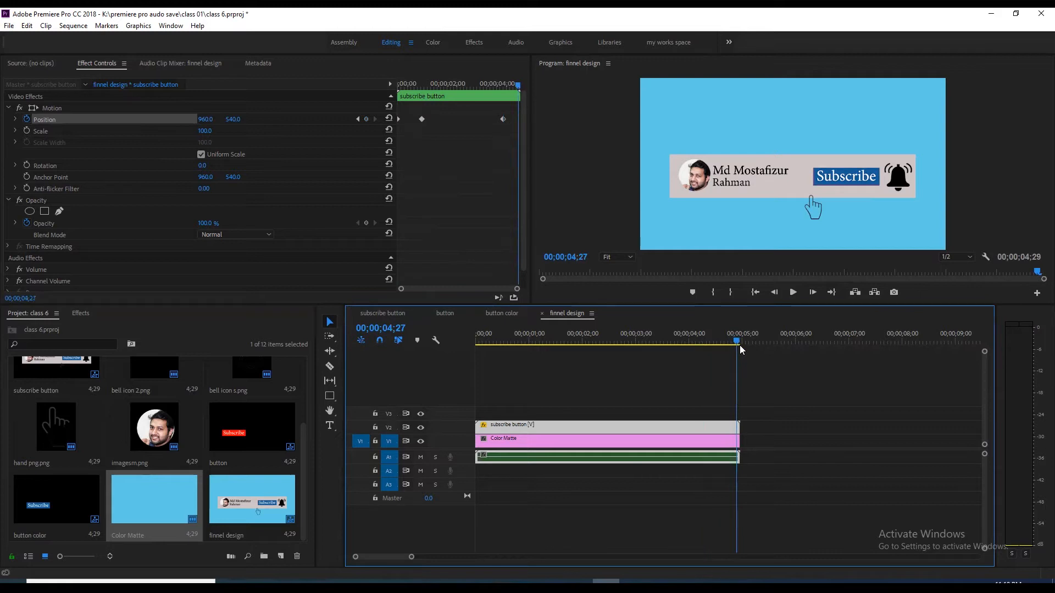
{"action": "left_click", "coordinate": [365, 119]}
{"action": "left_click", "coordinate": [357, 120]}
{"action": "left_click", "coordinate": [358, 120]}
{"action": "left_click", "coordinate": [357, 120]}
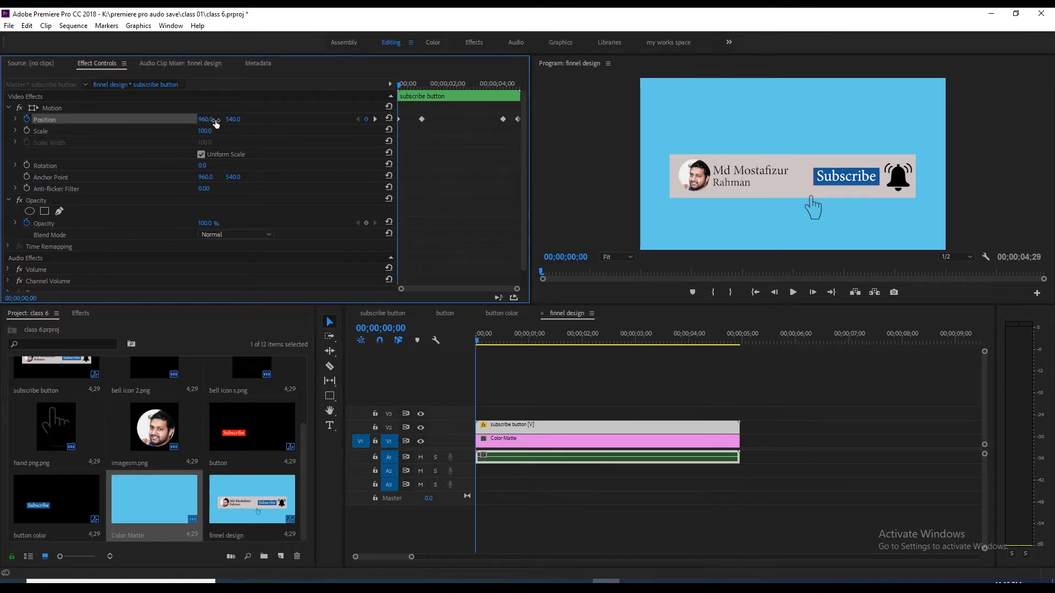
Push the bar's starting position below the frame (Y about 1190) and preview.
{"action": "left_click_drag", "start_coordinate": [207, 121], "coordinate": [277, 121]}
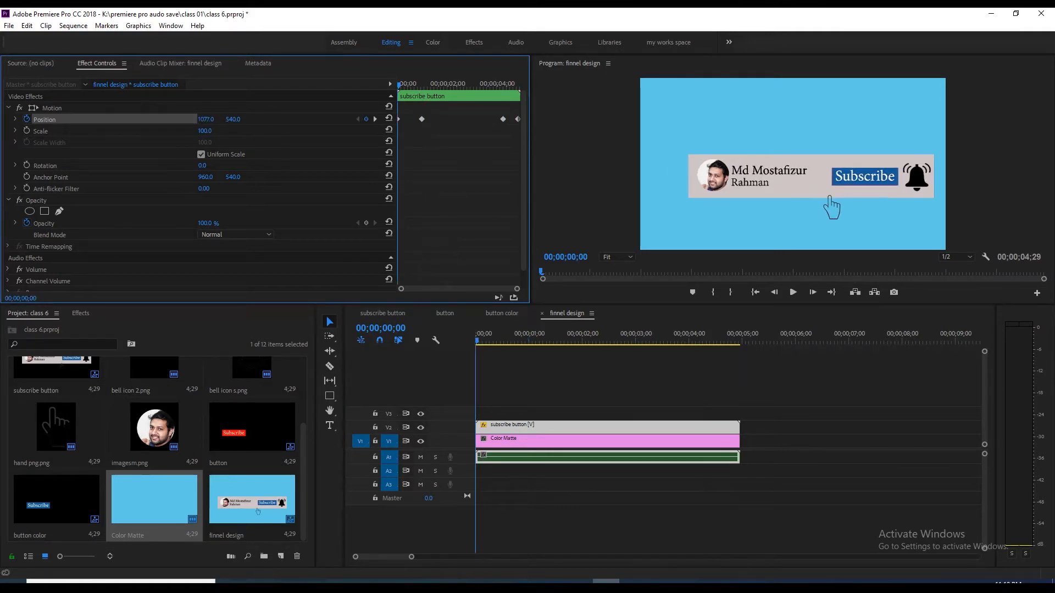
{"action": "key", "text": "ctrl+z"}
{"action": "left_click_drag", "start_coordinate": [233, 119], "coordinate": [590, 119]}
{"action": "key", "text": "space"}
{"action": "key", "text": "space"}
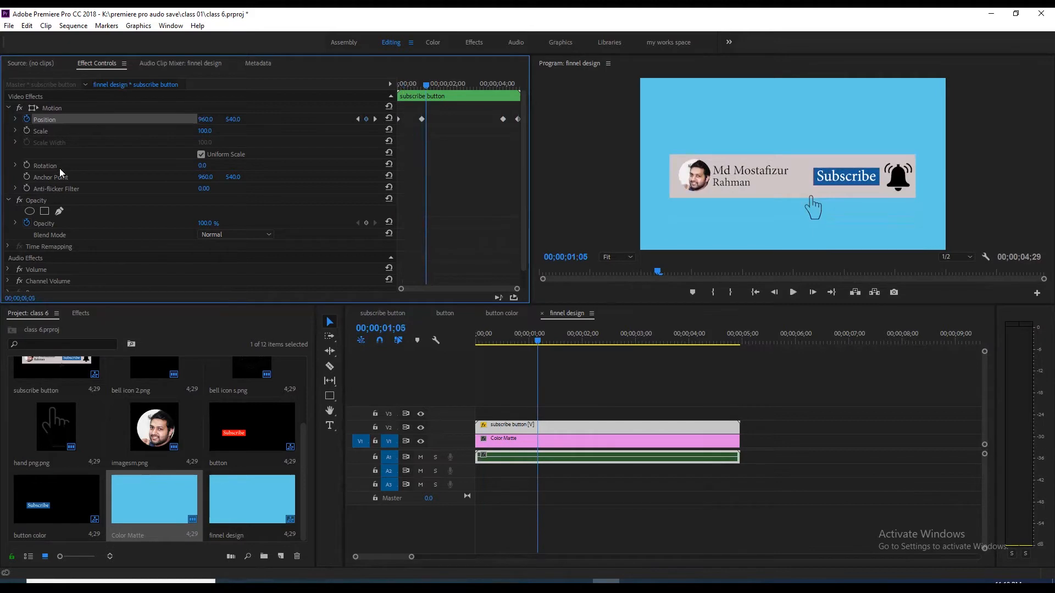
Lower the bar's resting position at 1 second to Y 711 and preview from the start.
{"action": "left_click", "coordinate": [357, 119]}
{"action": "left_click_drag", "start_coordinate": [229, 123], "coordinate": [324, 123]}
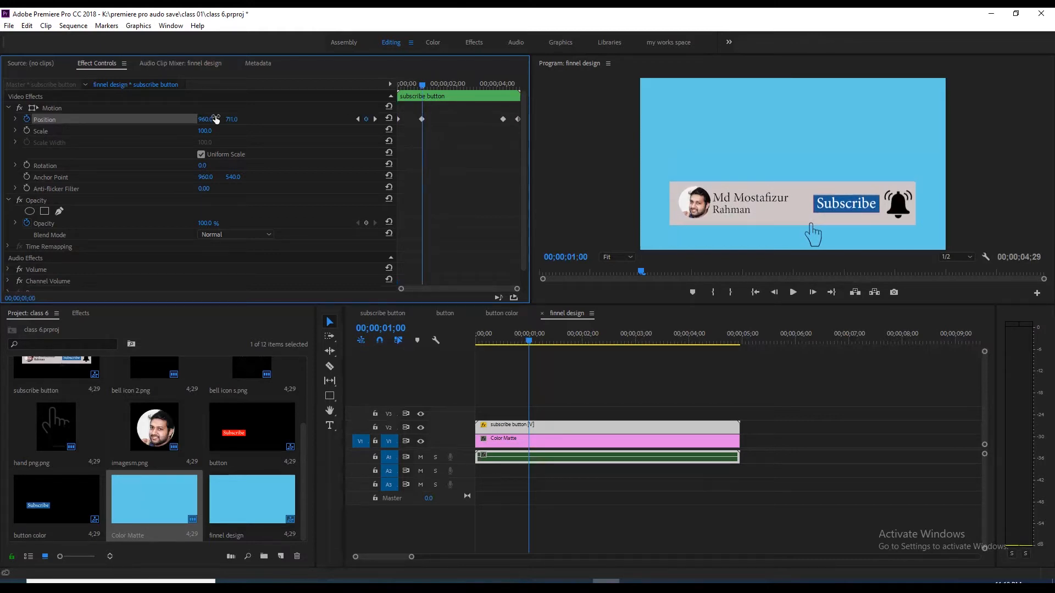
{"action": "left_click_drag", "start_coordinate": [519, 344], "coordinate": [416, 337]}
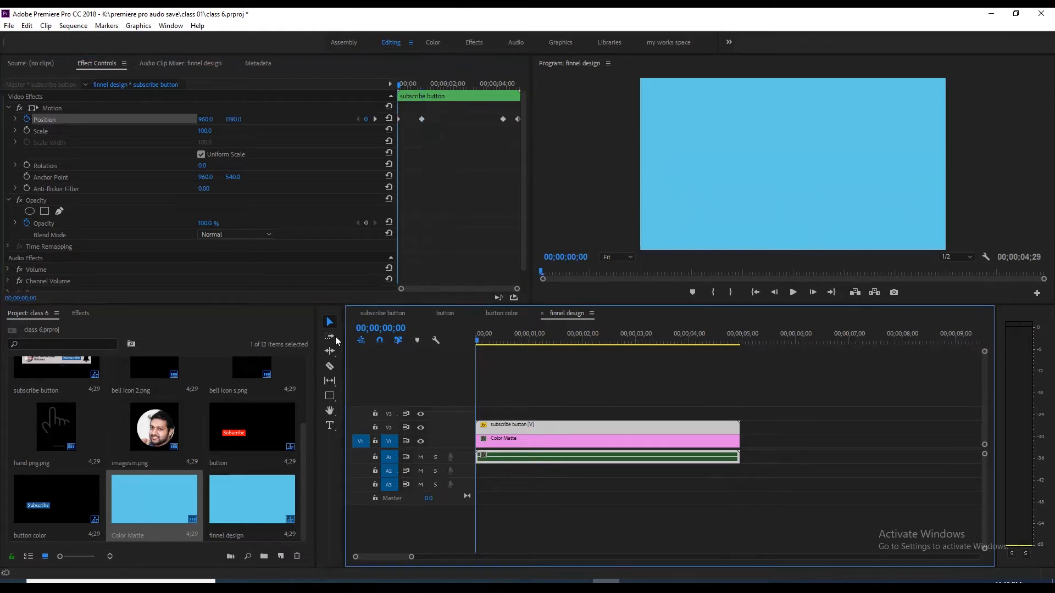
{"action": "key", "text": "space"}
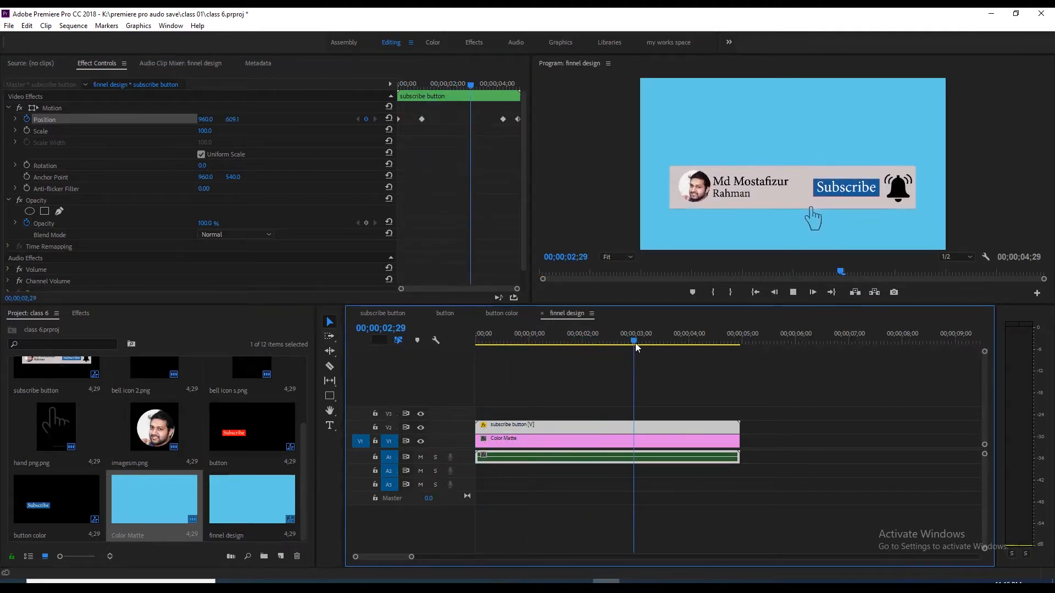
{"action": "left_click", "coordinate": [358, 120]}
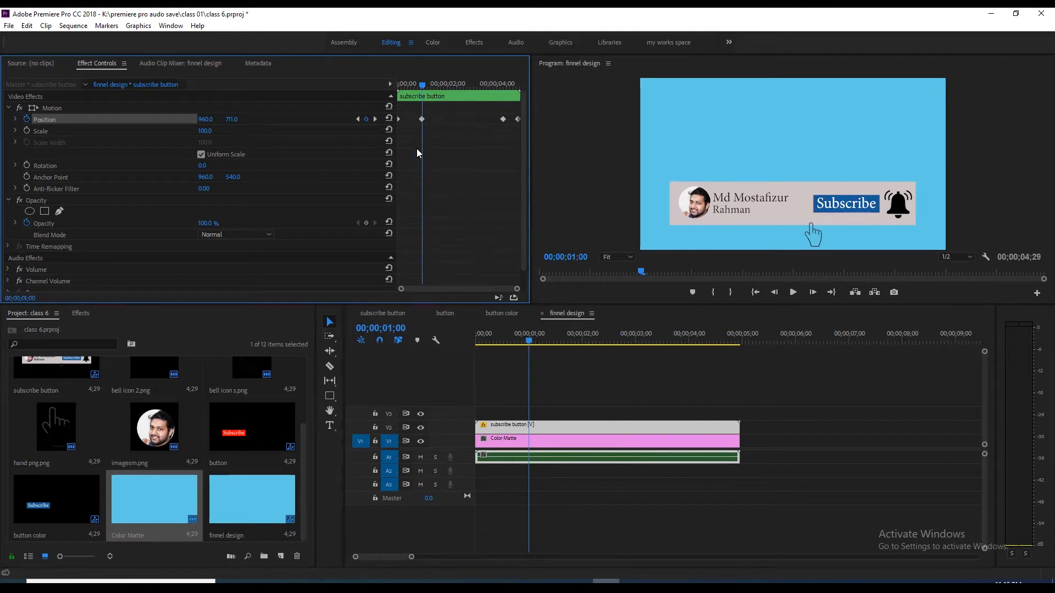
Set Position Y to 711 at the 4;09 keyframe and preview the animation.
{"action": "left_click", "coordinate": [375, 119]}
{"action": "left_click", "coordinate": [233, 119]}
{"action": "type", "text": "711"}
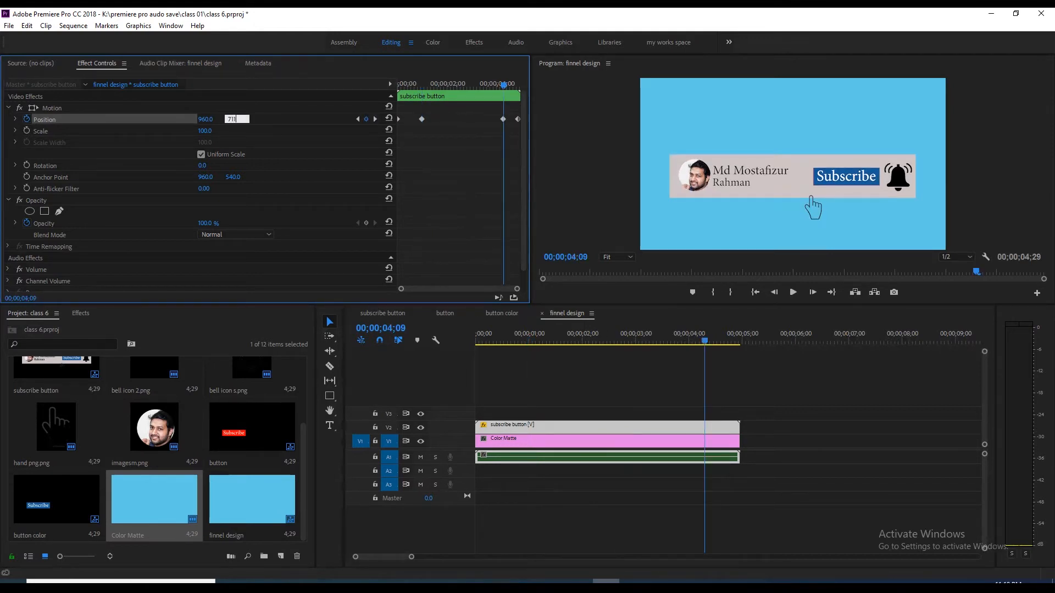
{"action": "key", "text": "Return"}
{"action": "left_click", "coordinate": [704, 343]}
{"action": "left_click_drag", "start_coordinate": [702, 341], "coordinate": [443, 344]}
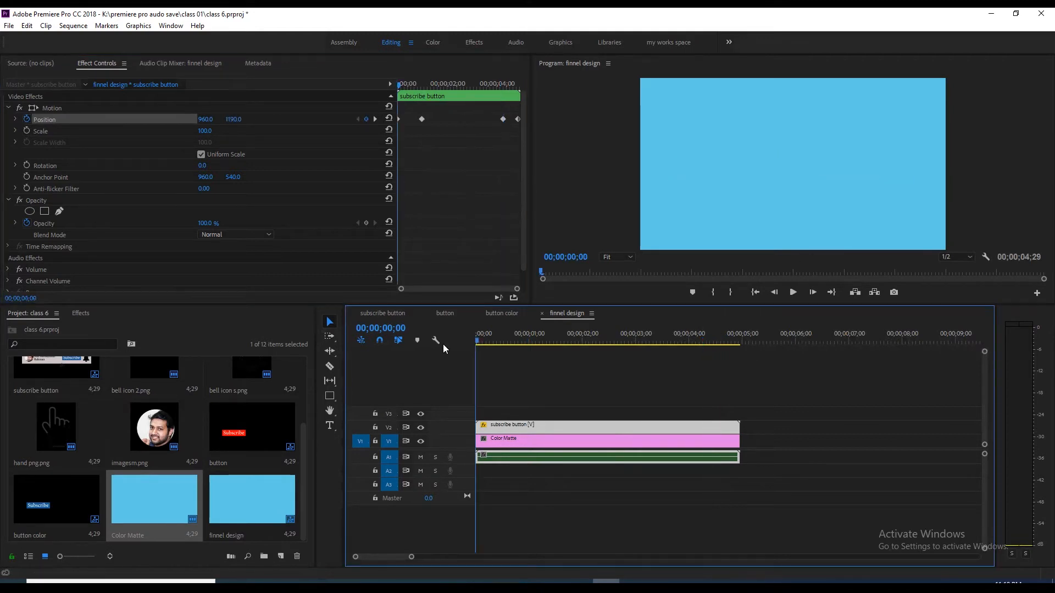
{"action": "key", "text": "space"}
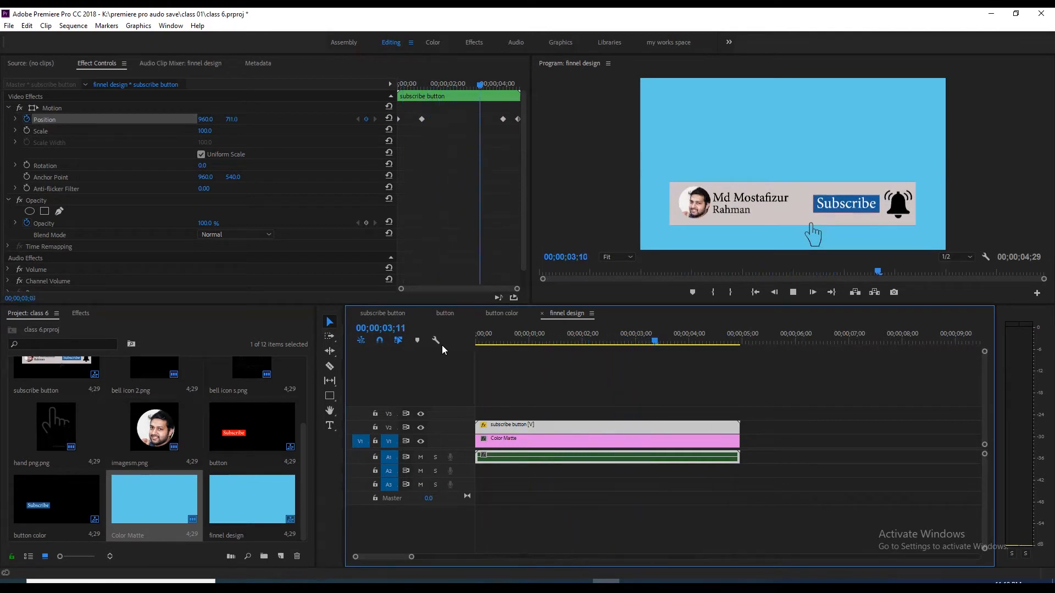
{"action": "key", "text": "space"}
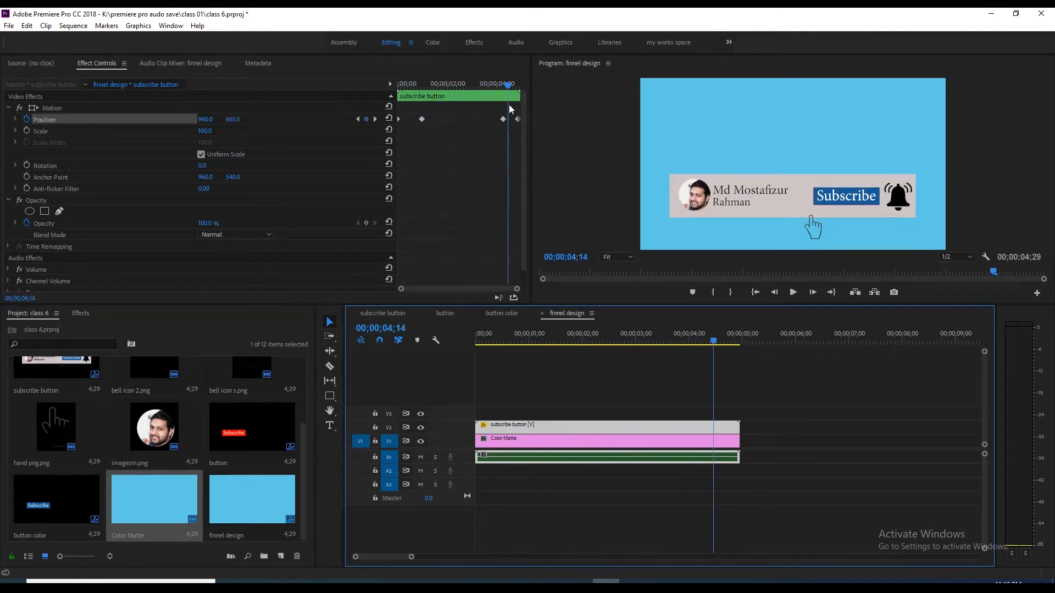
Send the bar back below the frame (Y about 1190) at 4;27 and play from the start.
{"action": "left_click", "coordinate": [358, 118]}
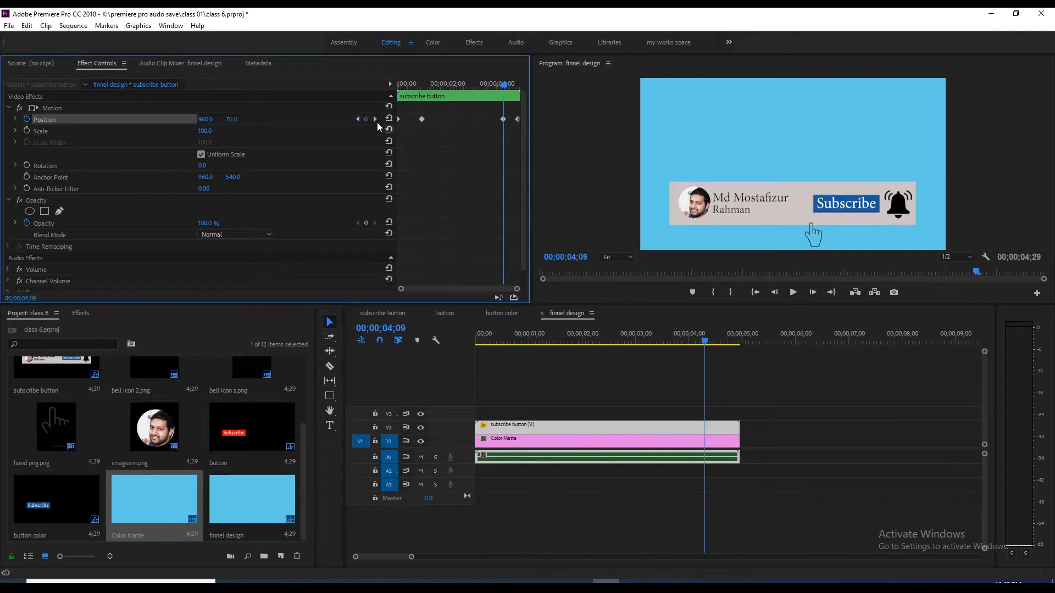
{"action": "left_click", "coordinate": [374, 119]}
{"action": "left_click_drag", "start_coordinate": [236, 121], "coordinate": [586, 121]}
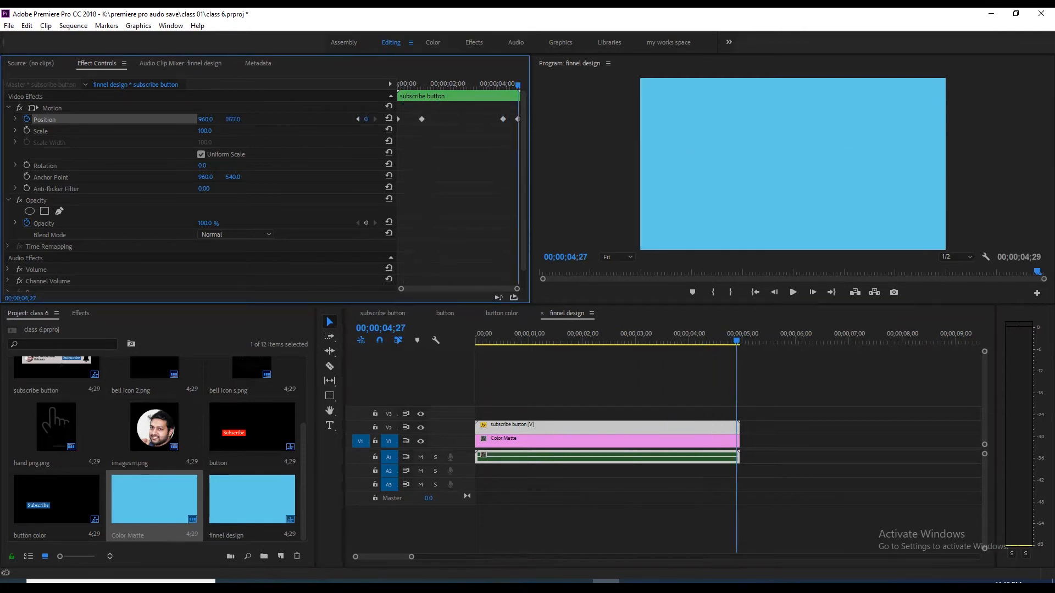
{"action": "left_click", "coordinate": [360, 348]}
{"action": "key", "text": "Home"}
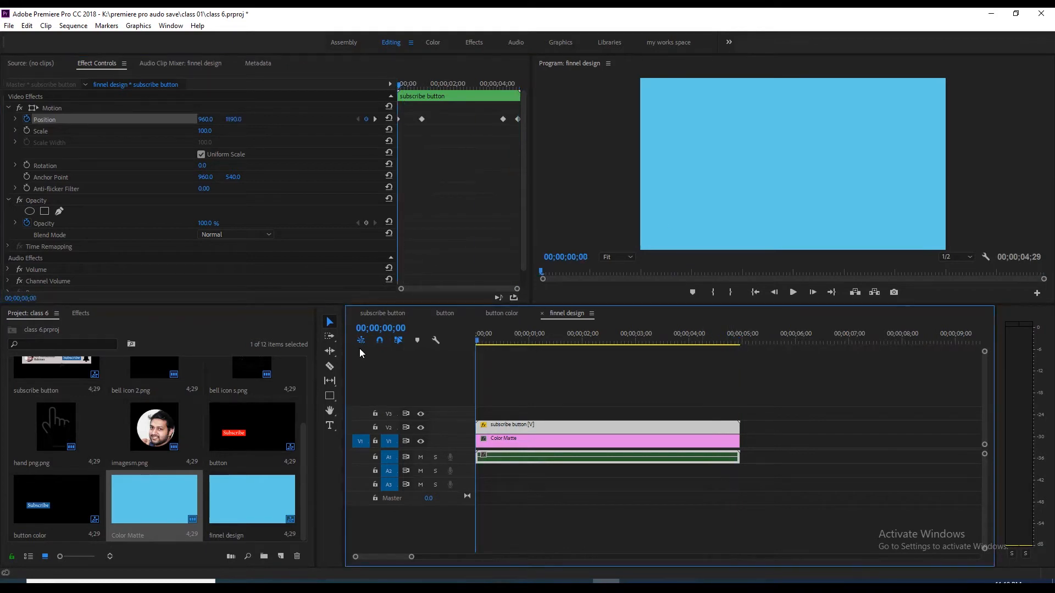
{"action": "key", "text": "space"}
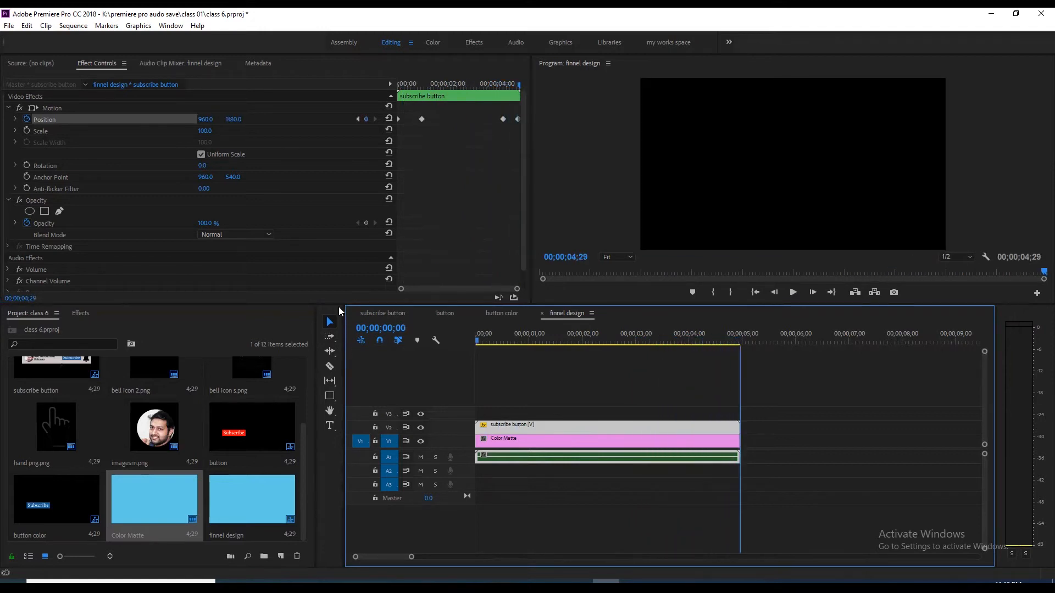
Move the 4;09 keyframe to 4;03, ease into the last keyframe and out of the 4;03 one.
{"action": "key", "text": "space"}
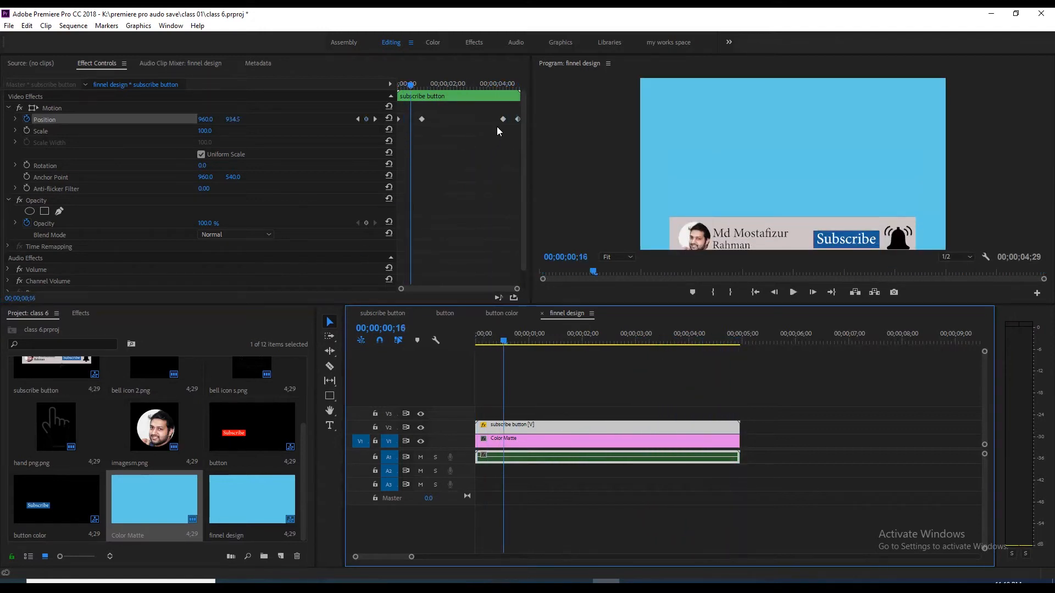
{"action": "left_click_drag", "start_coordinate": [502, 119], "coordinate": [498, 119]}
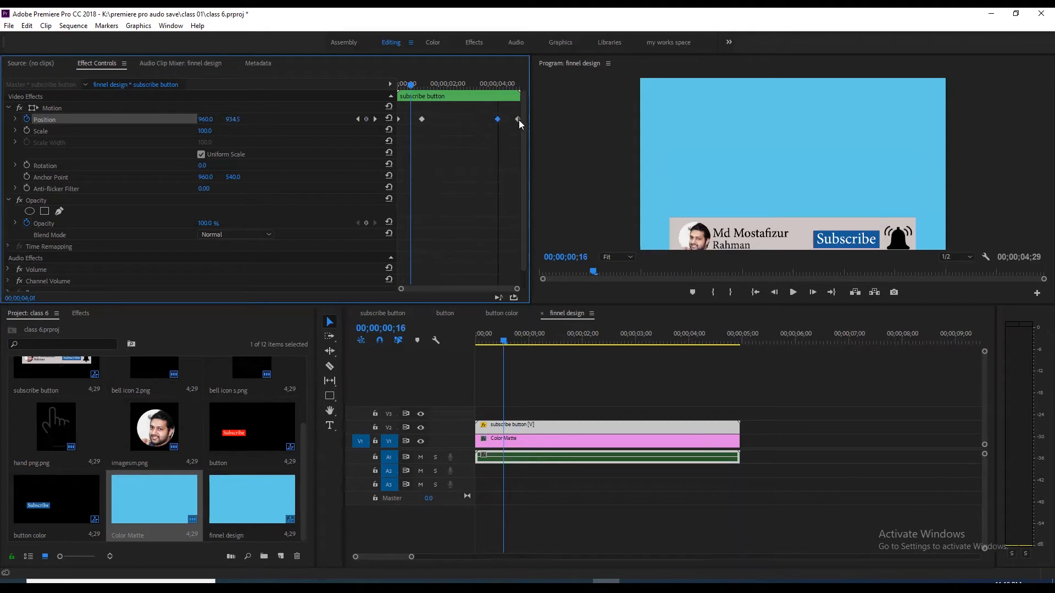
{"action": "right_click", "coordinate": [518, 119]}
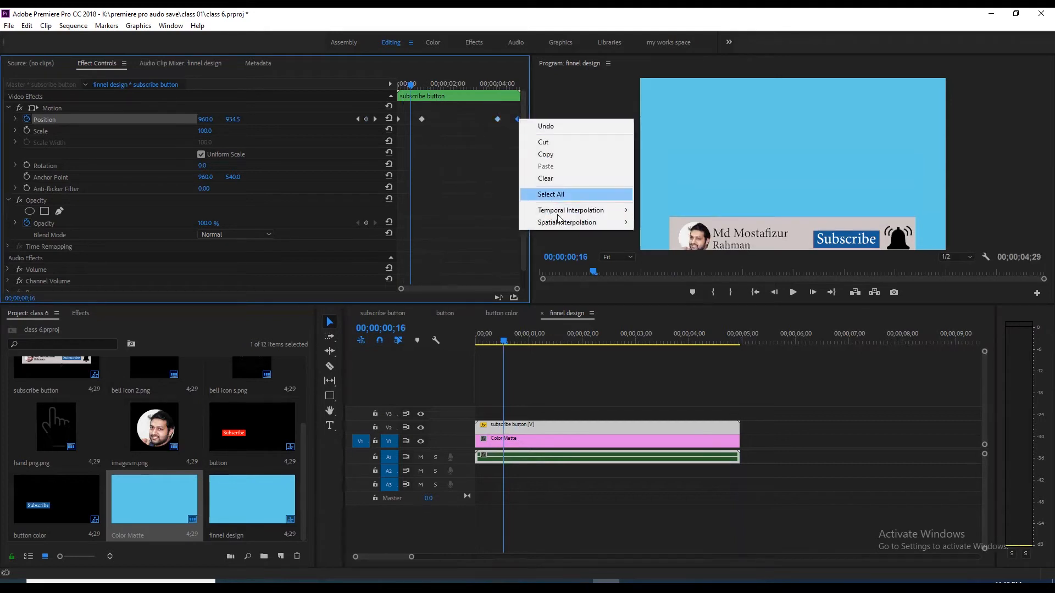
{"action": "mouse_move", "coordinate": [581, 214]}
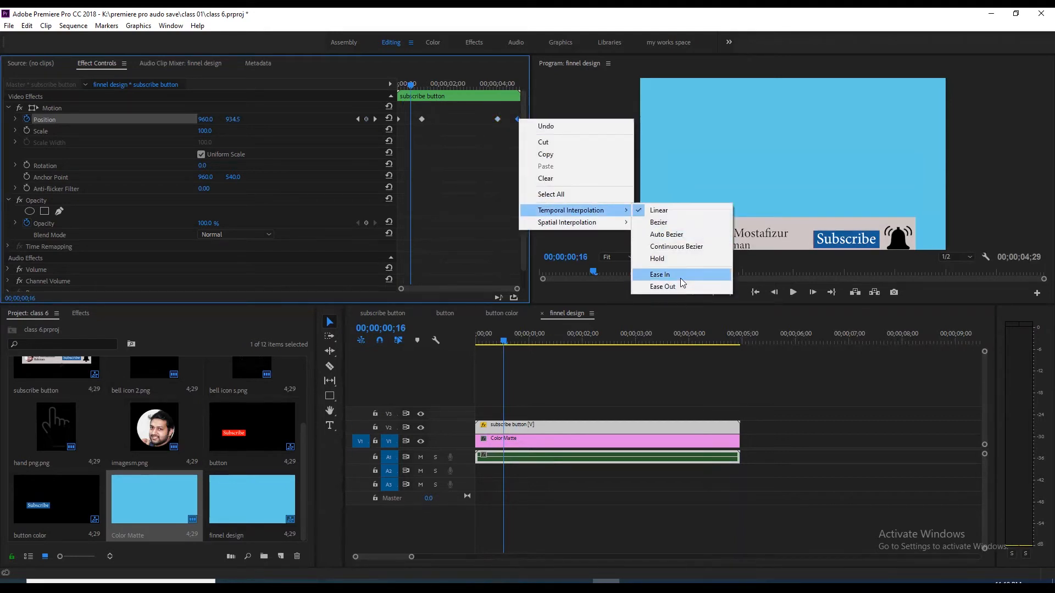
{"action": "left_click", "coordinate": [681, 280]}
{"action": "right_click", "coordinate": [497, 119]}
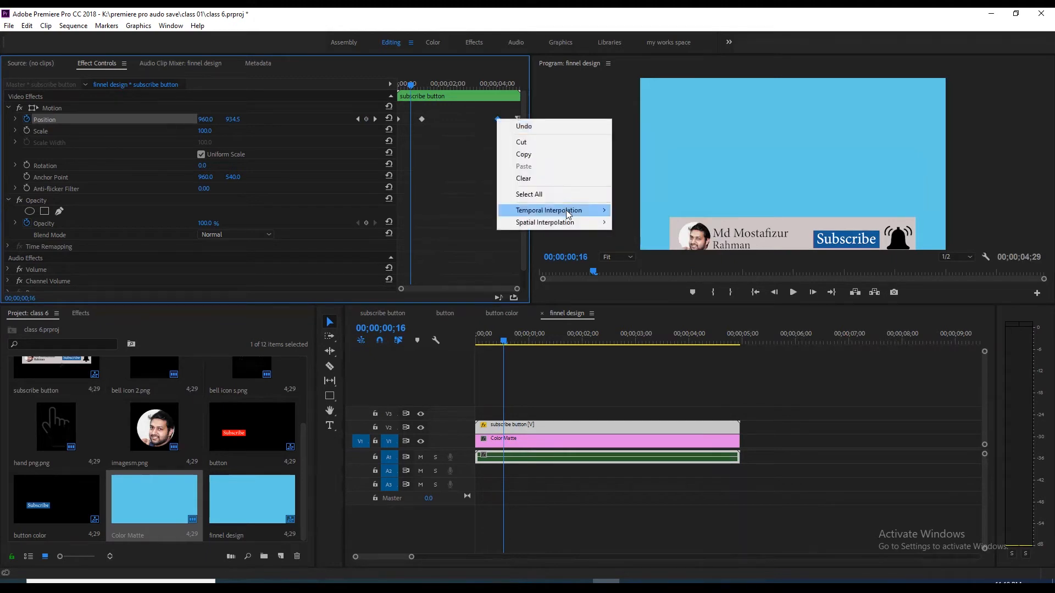
{"action": "mouse_move", "coordinate": [569, 213]}
{"action": "left_click", "coordinate": [671, 291]}
Ease into the one-second keyframe and out of the first Position keyframe.
{"action": "right_click", "coordinate": [422, 119]}
{"action": "mouse_move", "coordinate": [481, 210]}
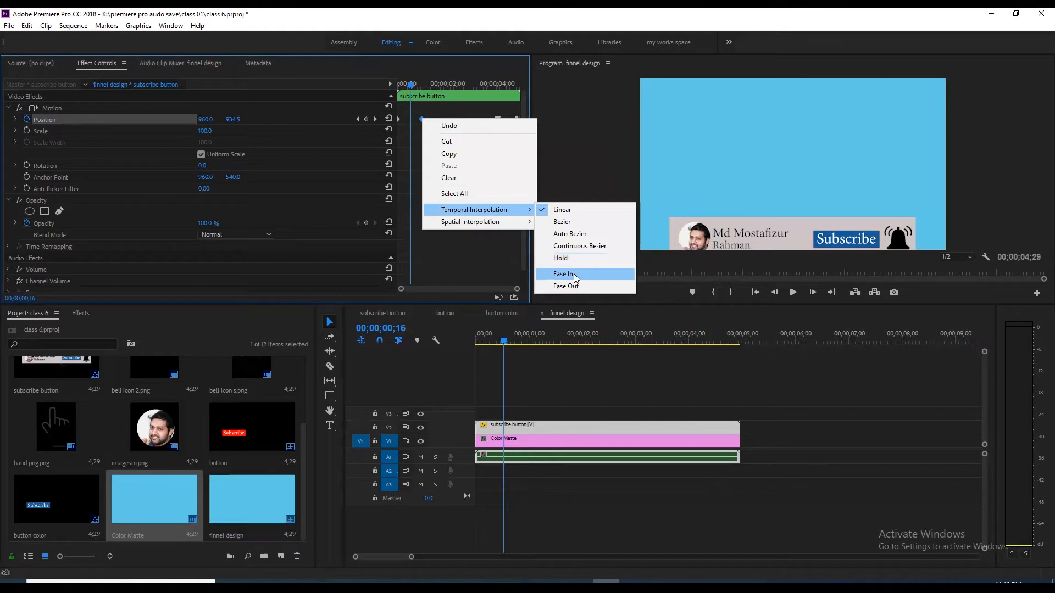
{"action": "left_click", "coordinate": [566, 273]}
{"action": "right_click", "coordinate": [399, 120]}
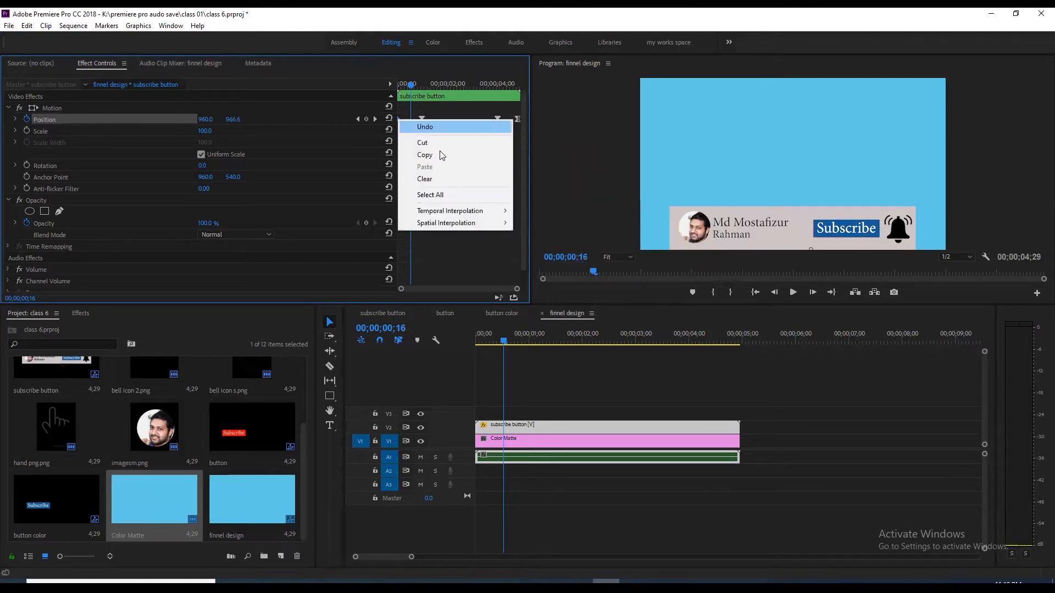
{"action": "mouse_move", "coordinate": [467, 211]}
{"action": "left_click", "coordinate": [560, 288]}
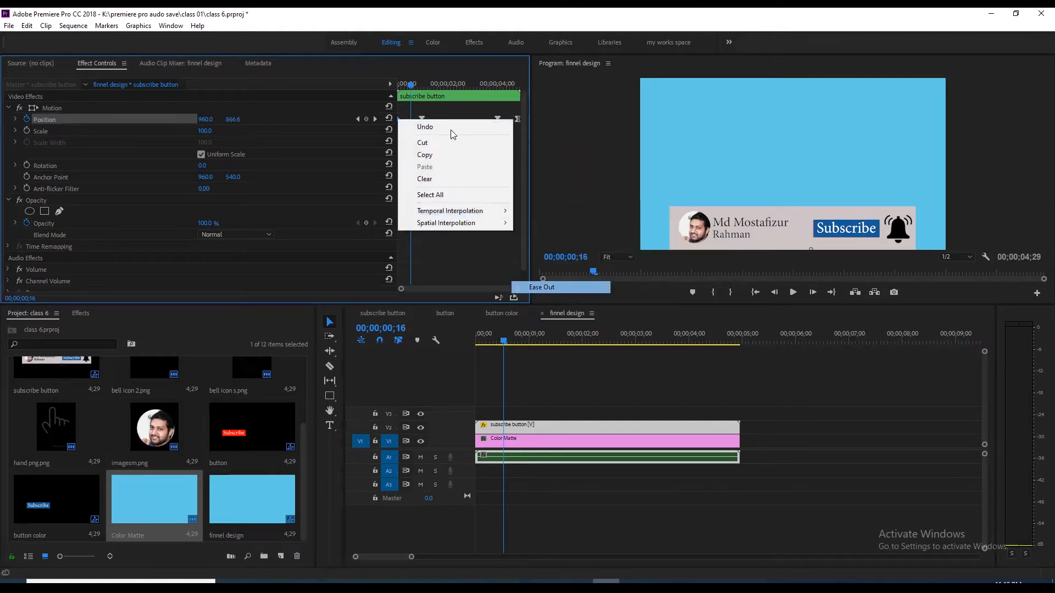
{"action": "left_click_drag", "start_coordinate": [519, 132], "coordinate": [484, 110]}
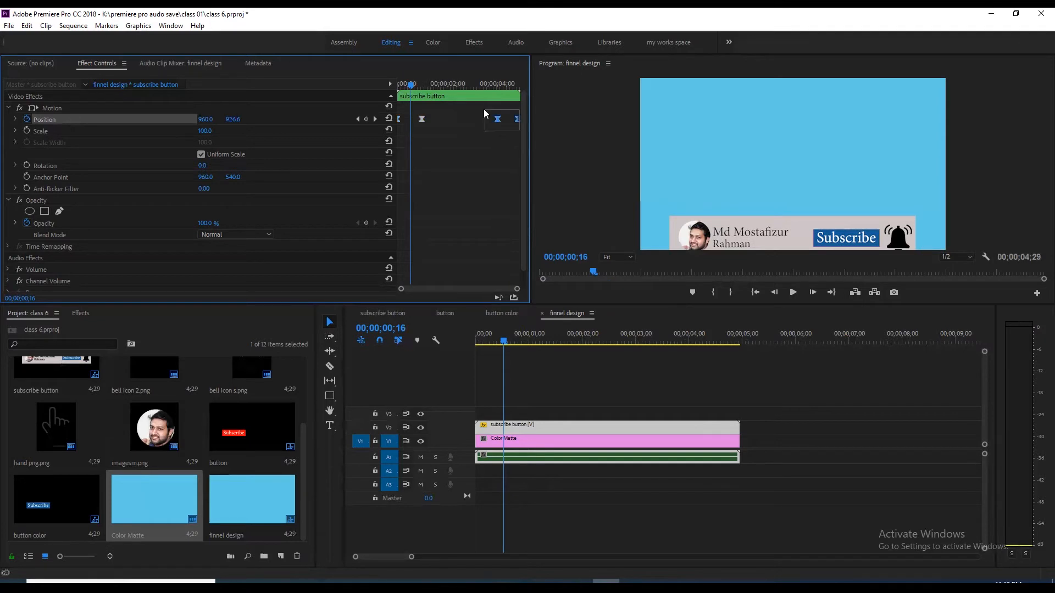
Reshape the Position speed graph so the bar enters fast, settles slowly and exits sharply.
{"action": "left_click", "coordinate": [15, 120]}
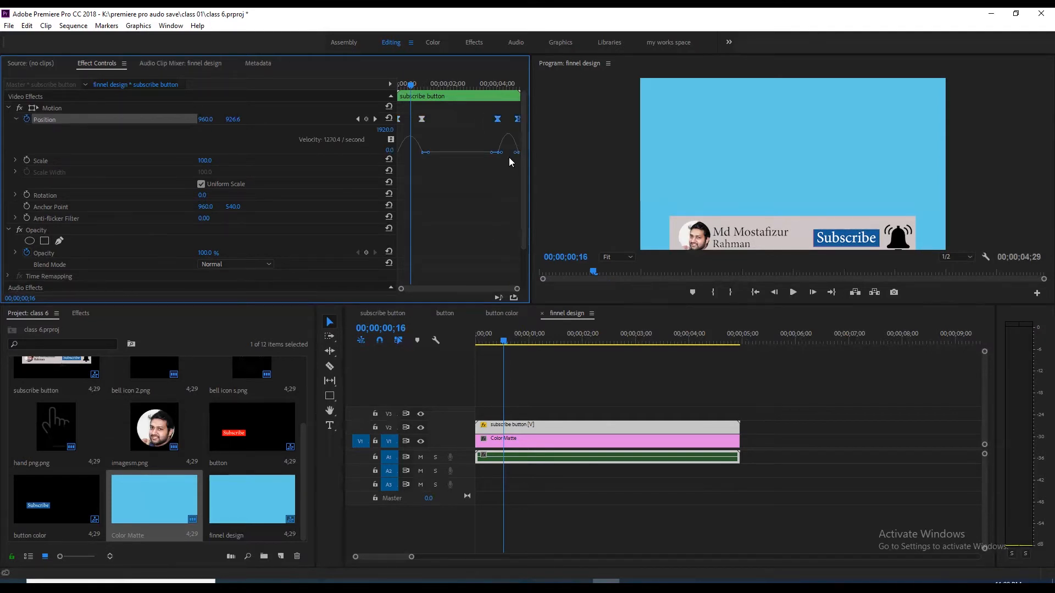
{"action": "left_click_drag", "start_coordinate": [500, 153], "coordinate": [515, 153]}
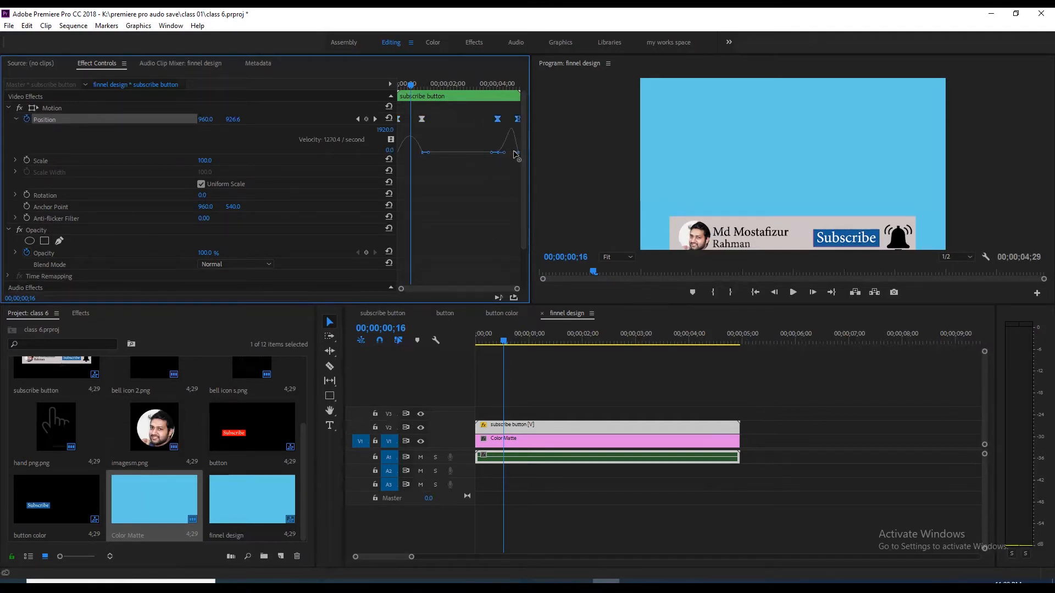
{"action": "left_click_drag", "start_coordinate": [433, 131], "coordinate": [387, 110]}
{"action": "left_click_drag", "start_coordinate": [415, 154], "coordinate": [305, 177]}
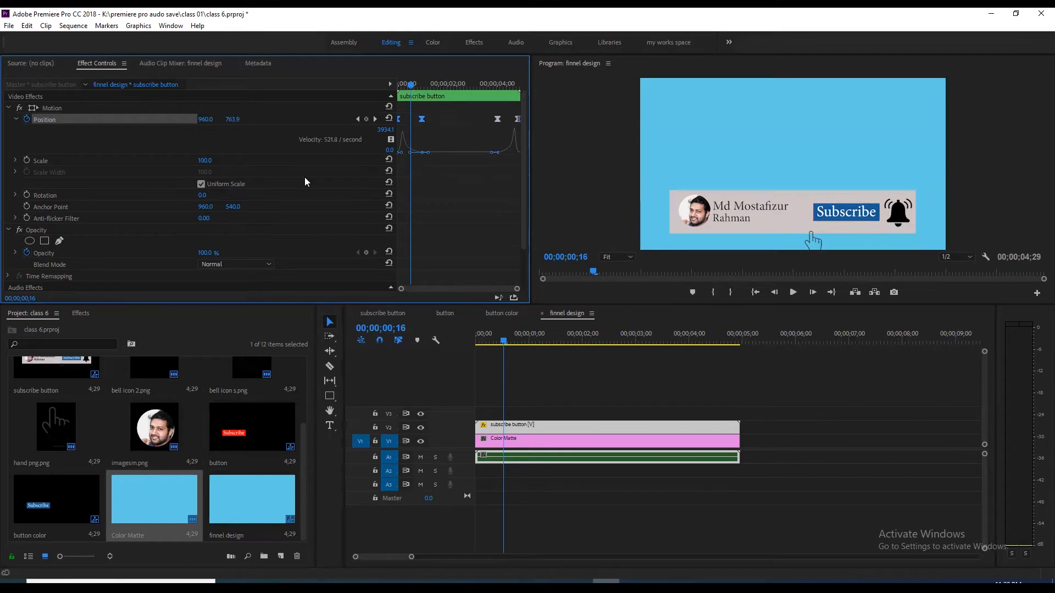
{"action": "left_click", "coordinate": [14, 118]}
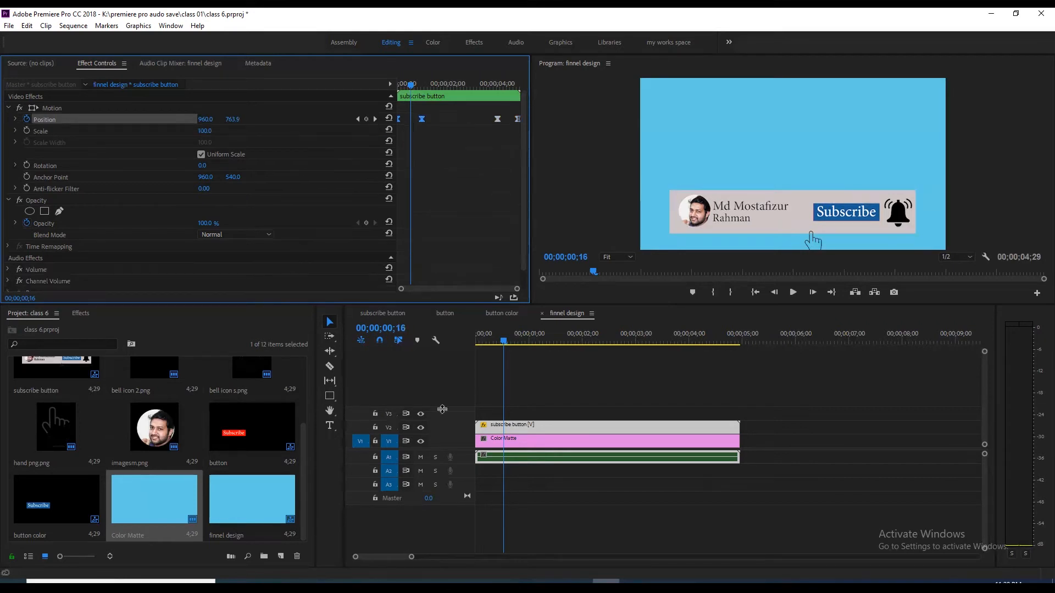
Play the animation from the start and stop at 00;00;04;05.
{"action": "left_click_drag", "start_coordinate": [503, 341], "coordinate": [434, 337]}
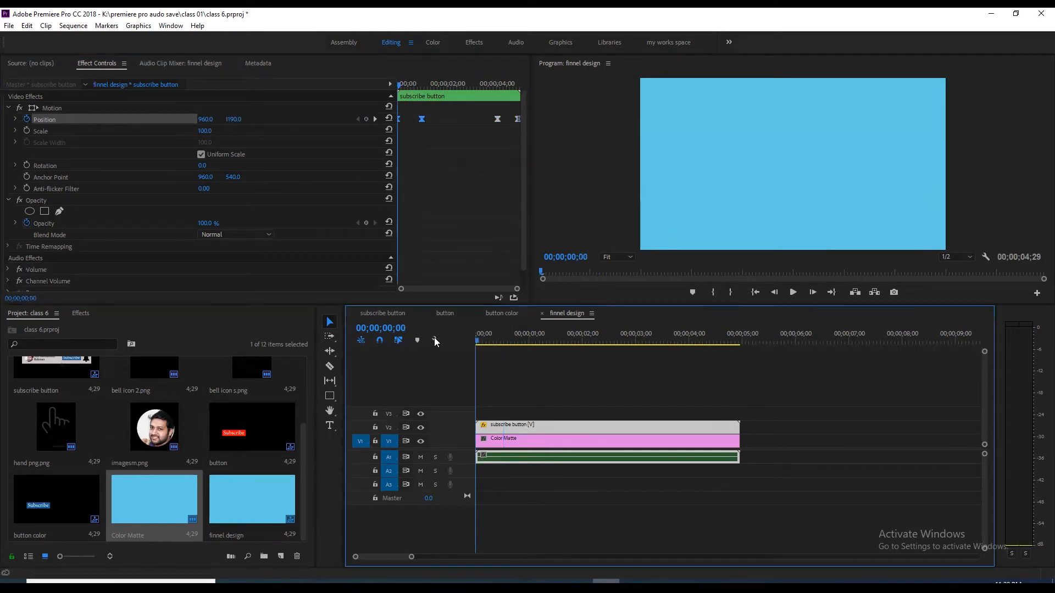
{"action": "left_click", "coordinate": [831, 442]}
{"action": "key", "text": "space"}
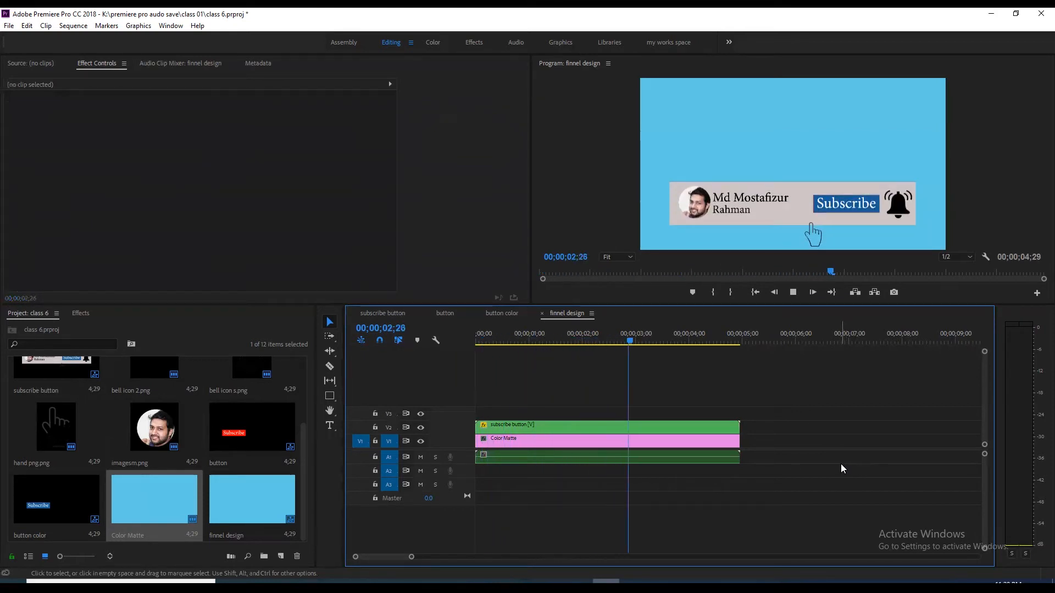
{"action": "key", "text": "space"}
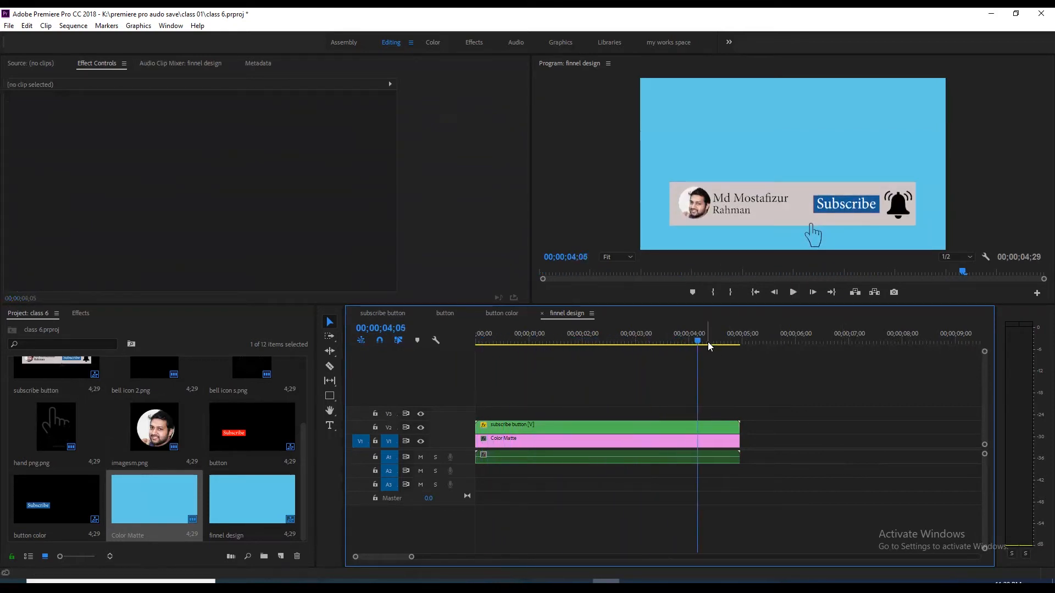
Switch to the subscribe button sequence and move the playhead to frame 20 (00;00;00;20).
{"action": "left_click", "coordinate": [379, 313]}
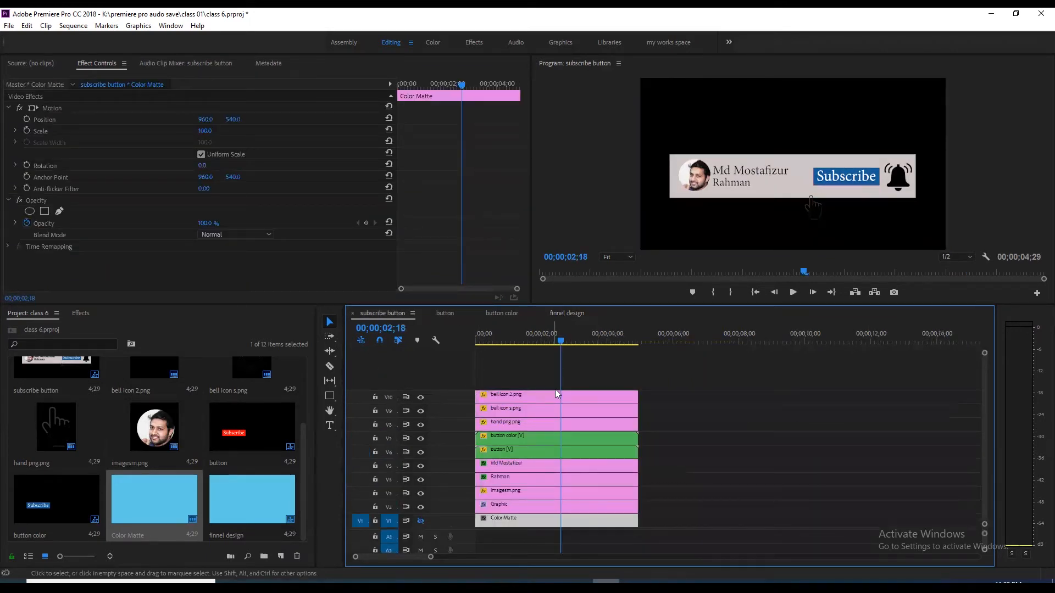
{"action": "left_click_drag", "start_coordinate": [560, 340], "coordinate": [441, 340]}
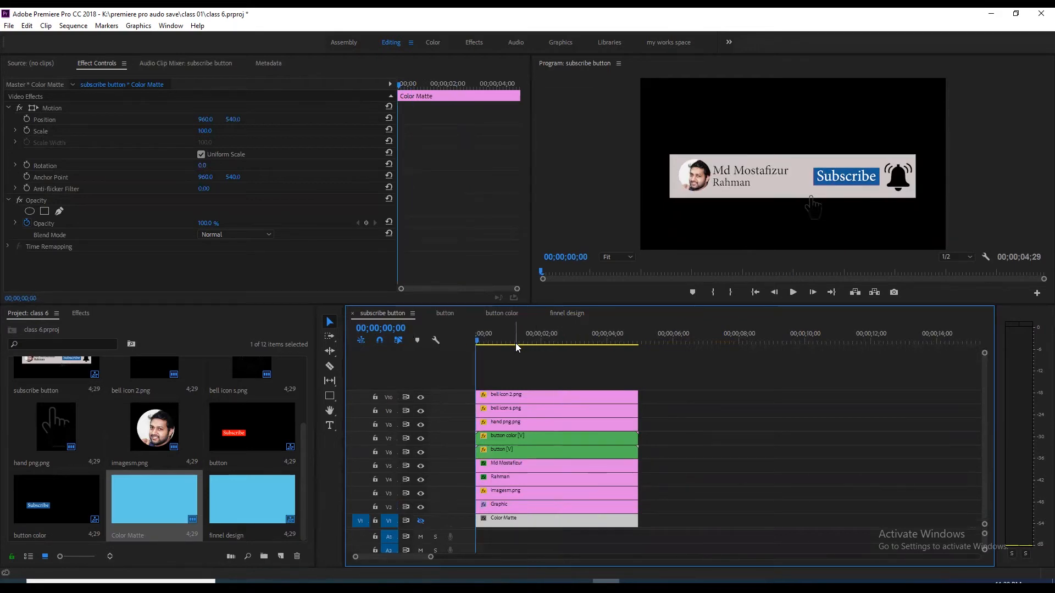
{"action": "left_click", "coordinate": [401, 328]}
{"action": "left_click", "coordinate": [422, 326]}
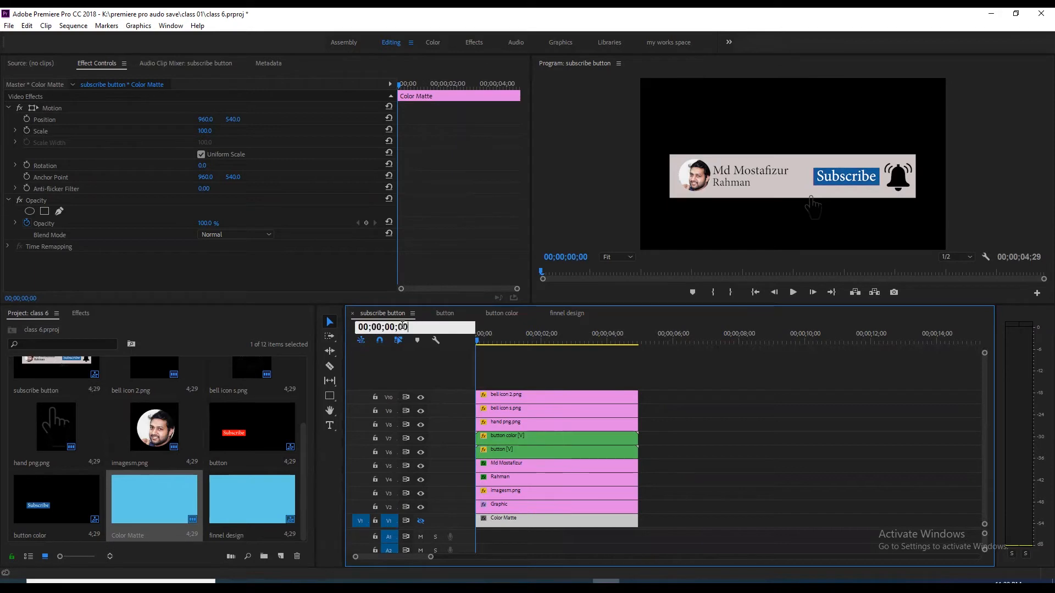
{"action": "double_click", "coordinate": [399, 327]}
{"action": "type", "text": "20"}
{"action": "key", "text": "Return"}
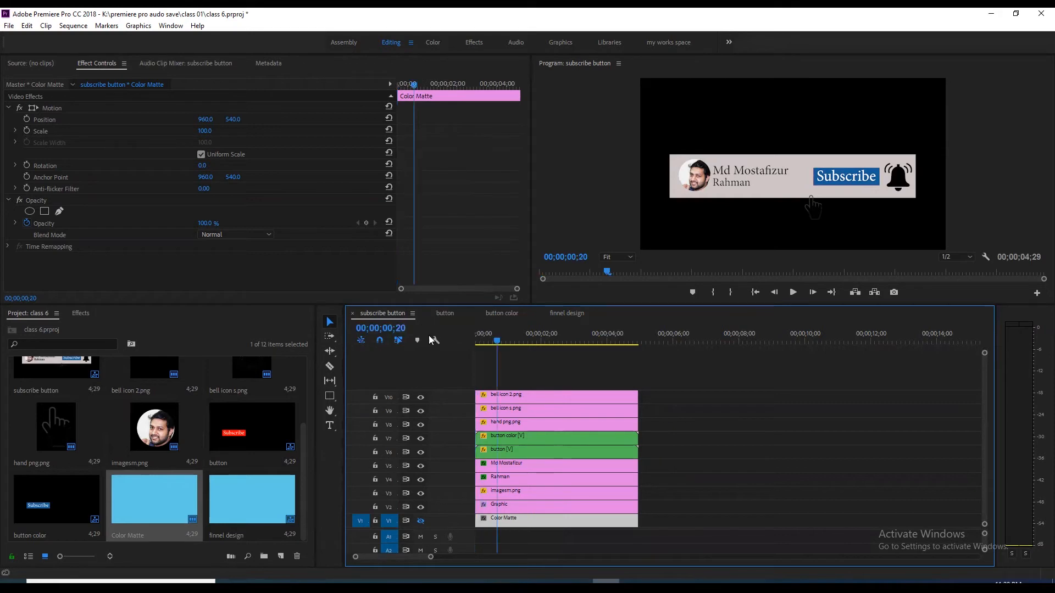
Toggle V2 and V3 visibility to locate and select the imagesm.png photo clip.
{"action": "left_click", "coordinate": [520, 506]}
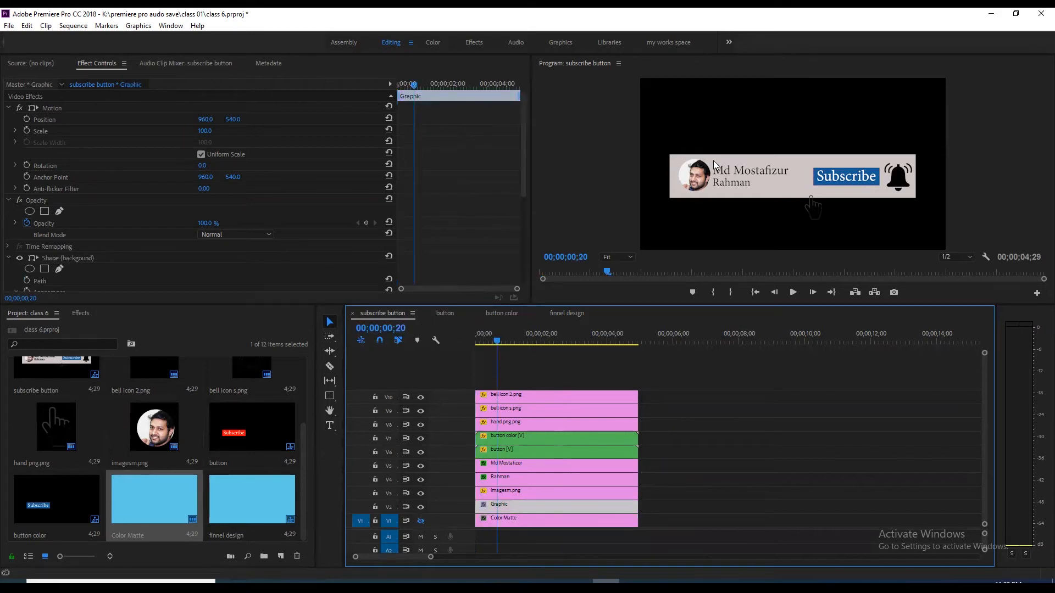
{"action": "left_click", "coordinate": [422, 509]}
{"action": "left_click", "coordinate": [421, 508]}
{"action": "left_click", "coordinate": [421, 494]}
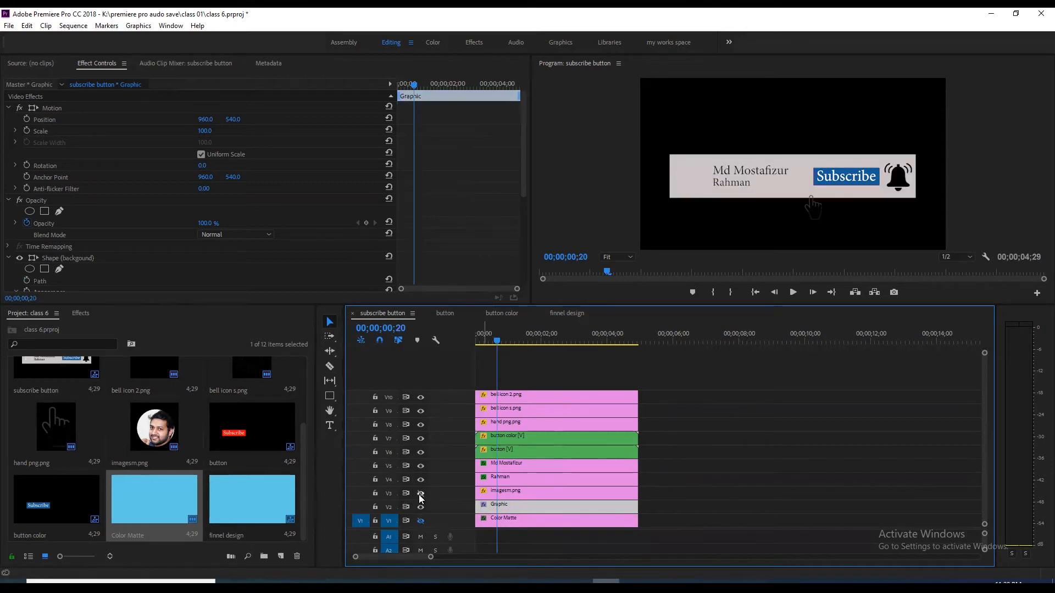
{"action": "left_click", "coordinate": [421, 494]}
{"action": "left_click", "coordinate": [517, 494]}
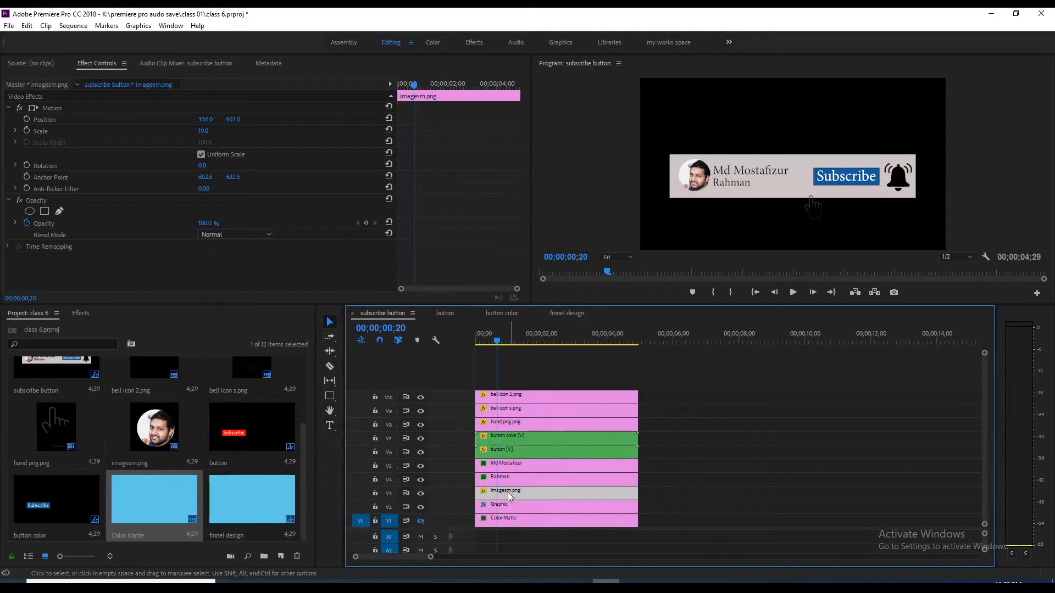
Keyframe the photo's Scale at frames 20 and 27, with the first keyframe at 0.
{"action": "left_click", "coordinate": [27, 131]}
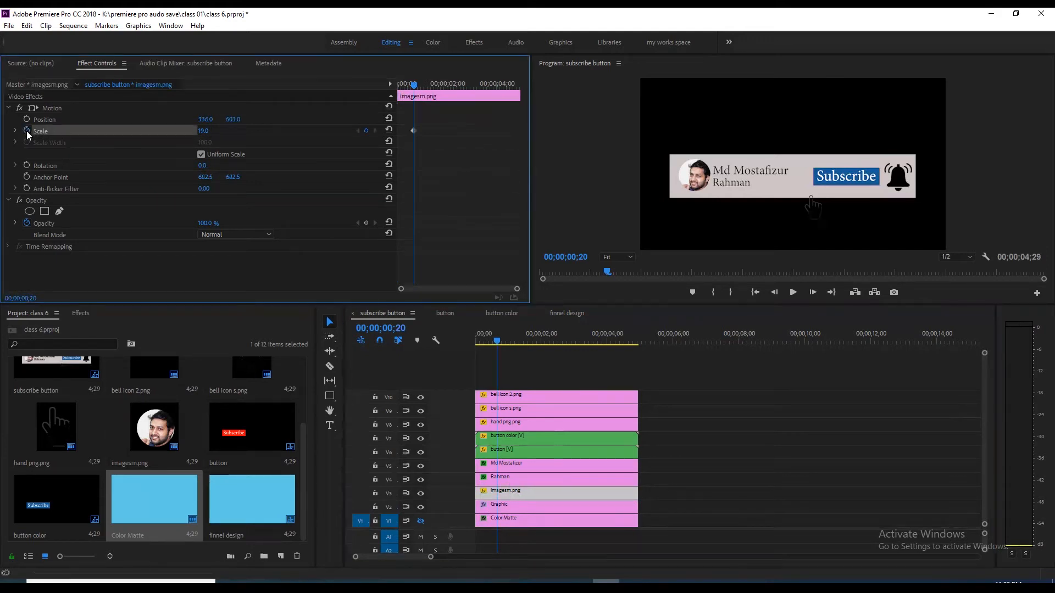
{"action": "left_click", "coordinate": [395, 328]}
{"action": "double_click", "coordinate": [403, 328]}
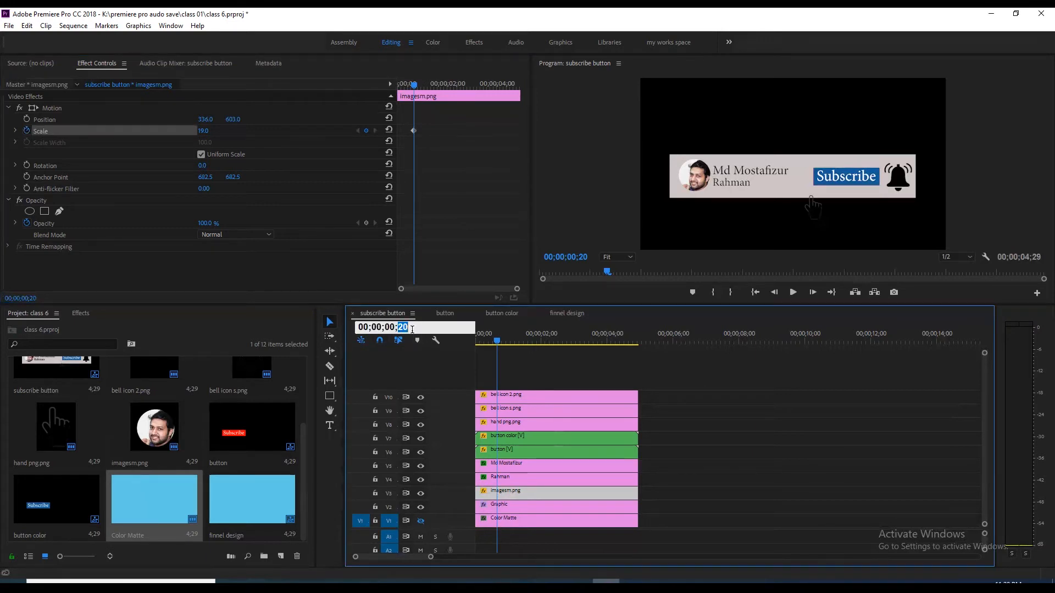
{"action": "type", "text": "27"}
{"action": "key", "text": "Return"}
{"action": "left_click", "coordinate": [366, 130]}
{"action": "left_click", "coordinate": [357, 130]}
{"action": "left_click", "coordinate": [206, 131]}
{"action": "type", "text": "0"}
{"action": "key", "text": "Return"}
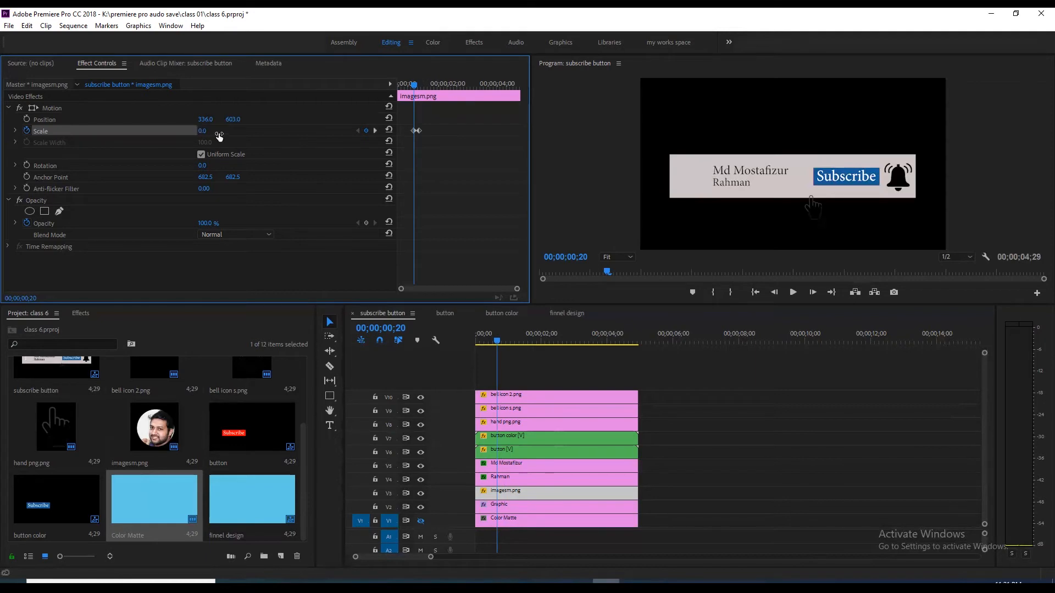
Preview the photo pop-in and check both Scale keyframes around frame 22.
{"action": "key", "text": "space"}
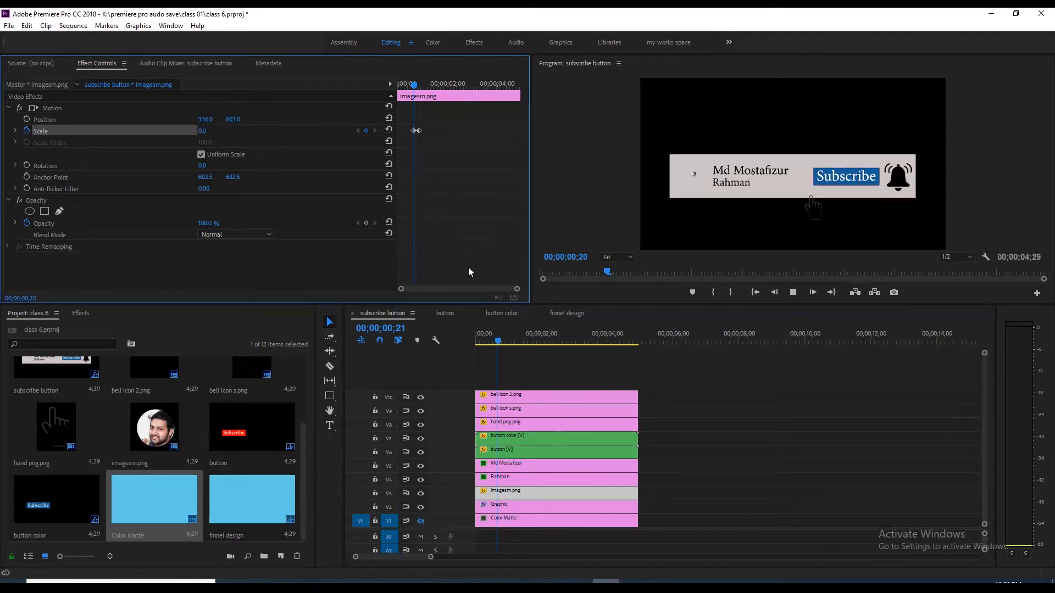
{"action": "key", "text": "space"}
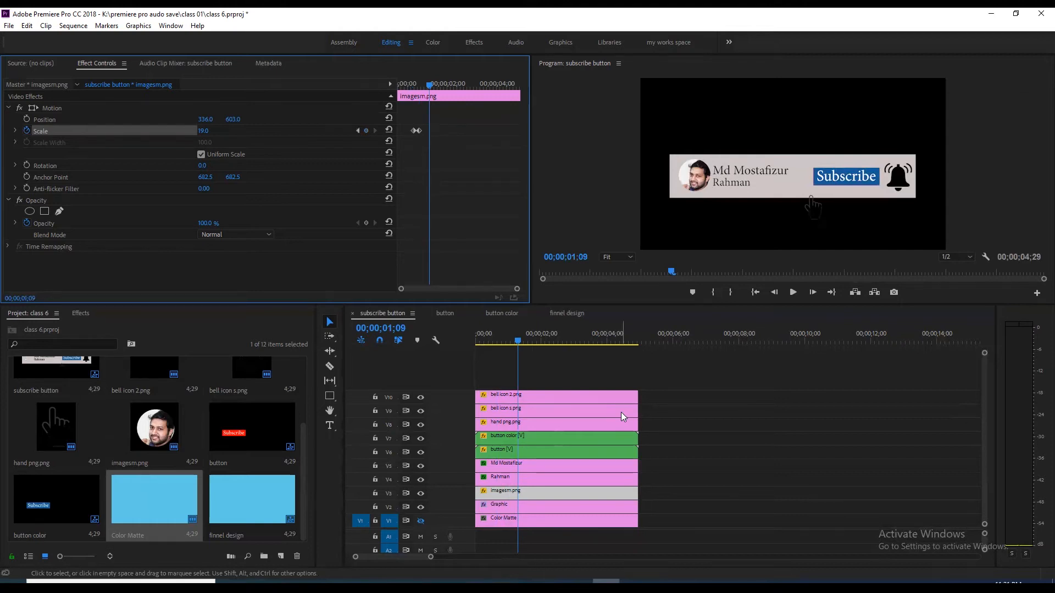
{"action": "left_click_drag", "start_coordinate": [517, 343], "coordinate": [499, 342]}
{"action": "left_click", "coordinate": [358, 130]}
{"action": "left_click", "coordinate": [376, 131]}
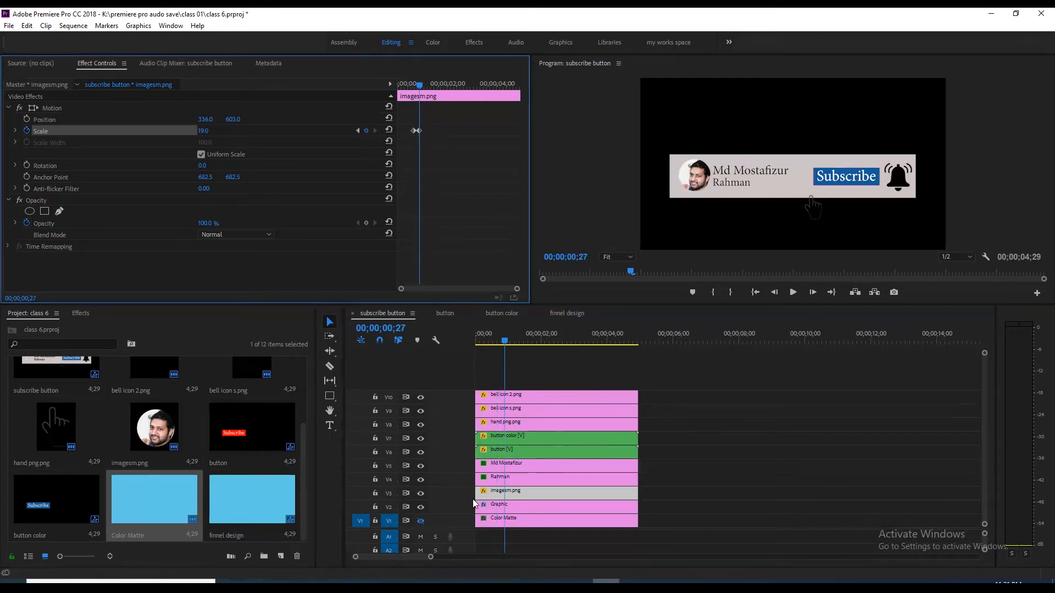
{"action": "left_click_drag", "start_coordinate": [660, 468], "coordinate": [602, 393]}
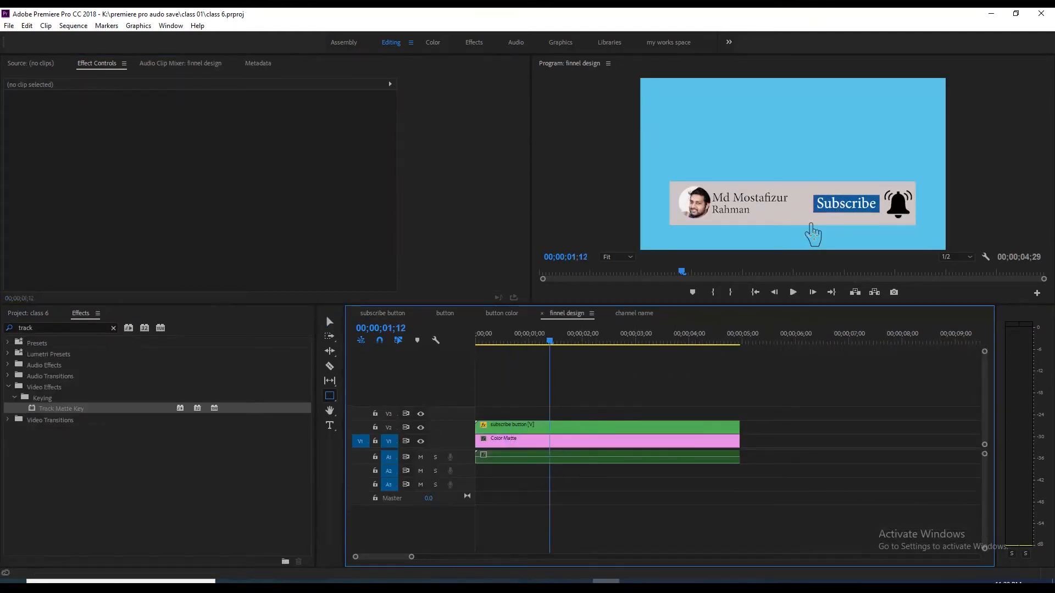
{"action": "left_click_drag", "start_coordinate": [556, 342], "coordinate": [532, 342]}
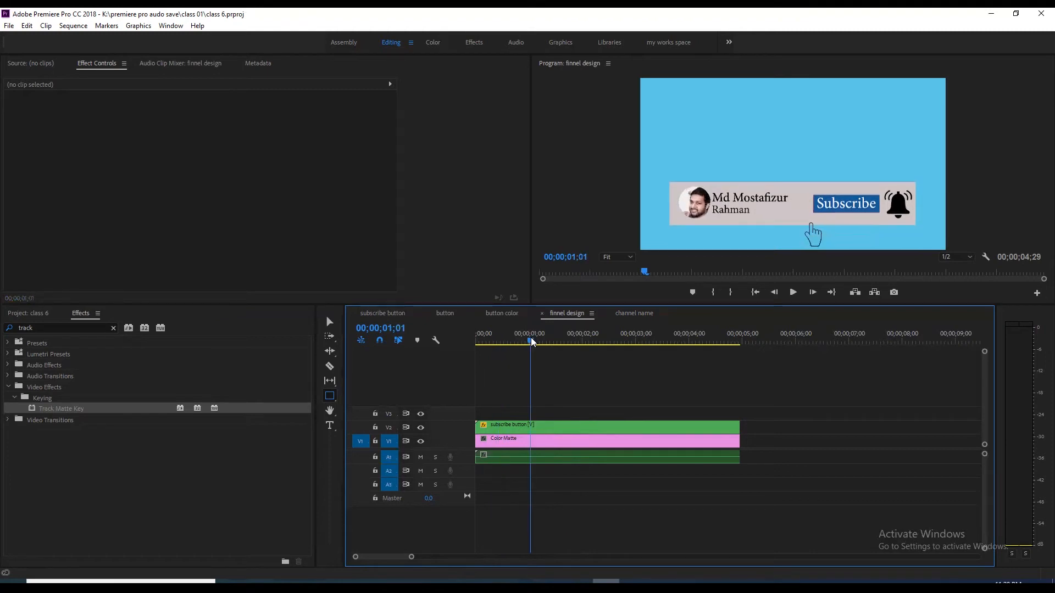
{"action": "left_click", "coordinate": [390, 313]}
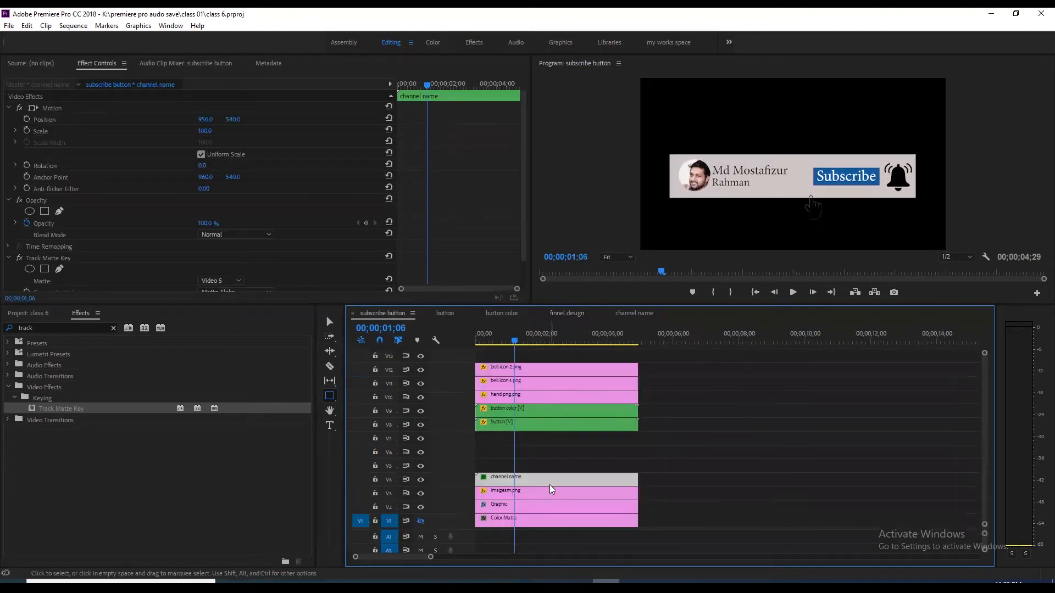
Show the blue background on V1 again and check the hand clip on V10.
{"action": "left_click", "coordinate": [421, 521]}
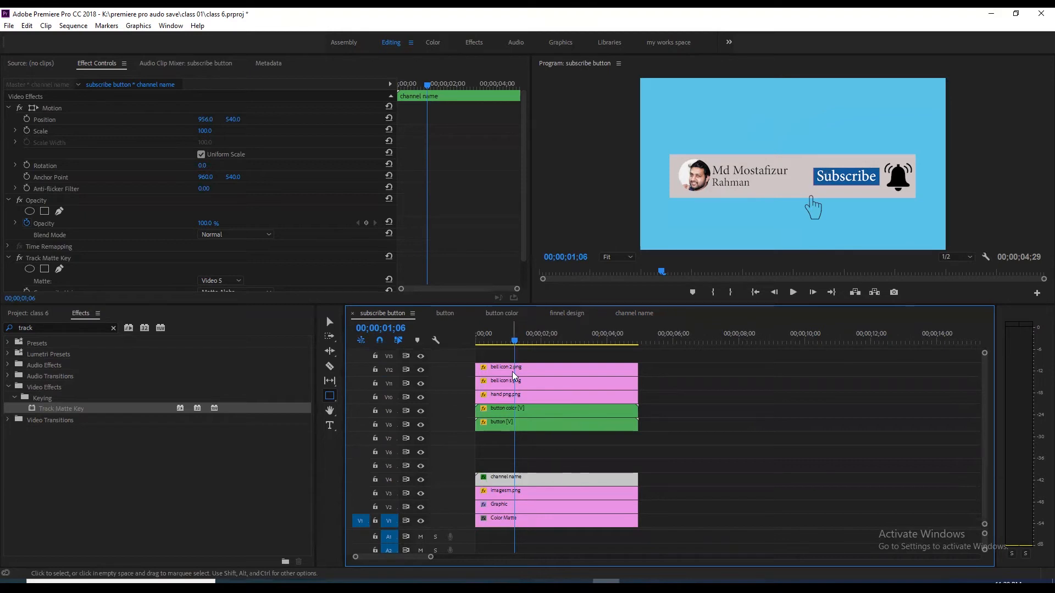
{"action": "left_click", "coordinate": [511, 425]}
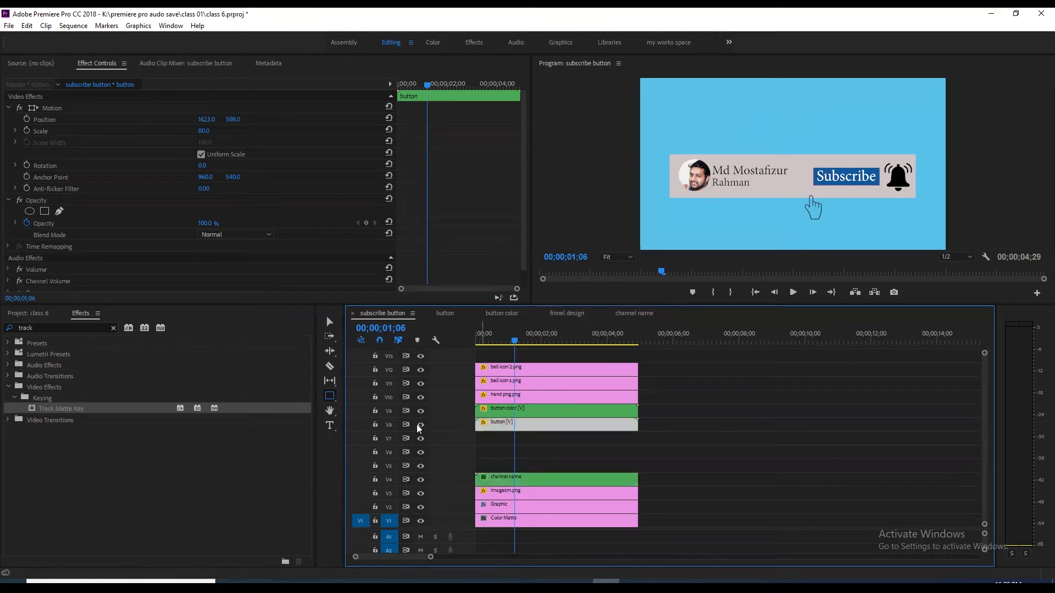
{"action": "left_click", "coordinate": [512, 399]}
{"action": "left_click", "coordinate": [421, 399]}
{"action": "left_click", "coordinate": [422, 399]}
{"action": "mouse_move", "coordinate": [515, 341]}
{"action": "left_mouse_down"}
{"action": "mouse_move", "coordinate": [484, 344]}
{"action": "mouse_move", "coordinate": [510, 344]}
{"action": "left_mouse_up"}
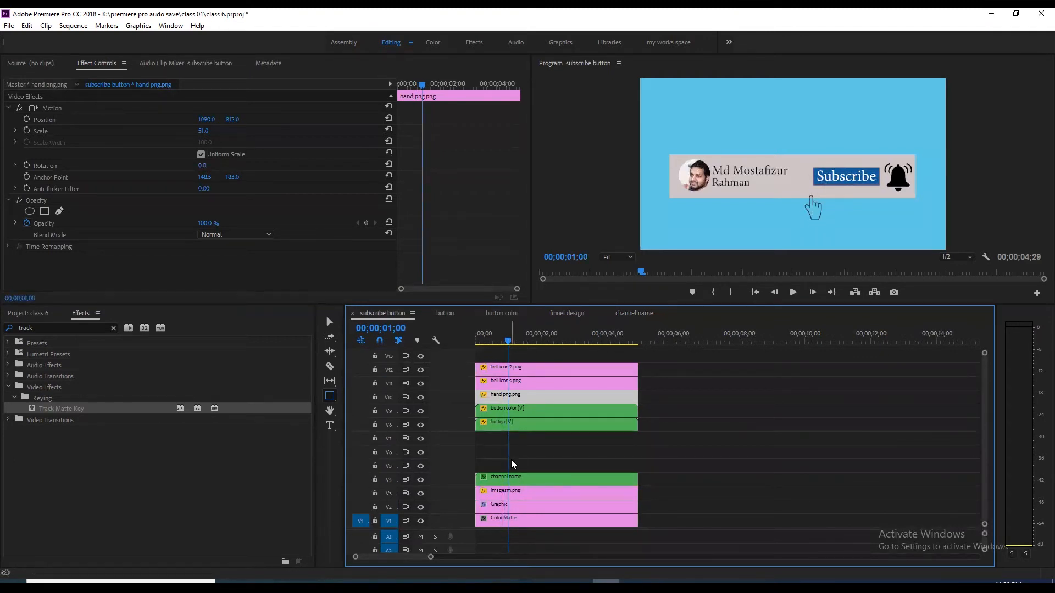
Hide tracks V11 and V12 (bell) and inspect the photo and hand clips.
{"action": "left_click", "coordinate": [421, 398]}
{"action": "left_click", "coordinate": [422, 399]}
{"action": "left_click", "coordinate": [421, 385]}
{"action": "left_click", "coordinate": [421, 370]}
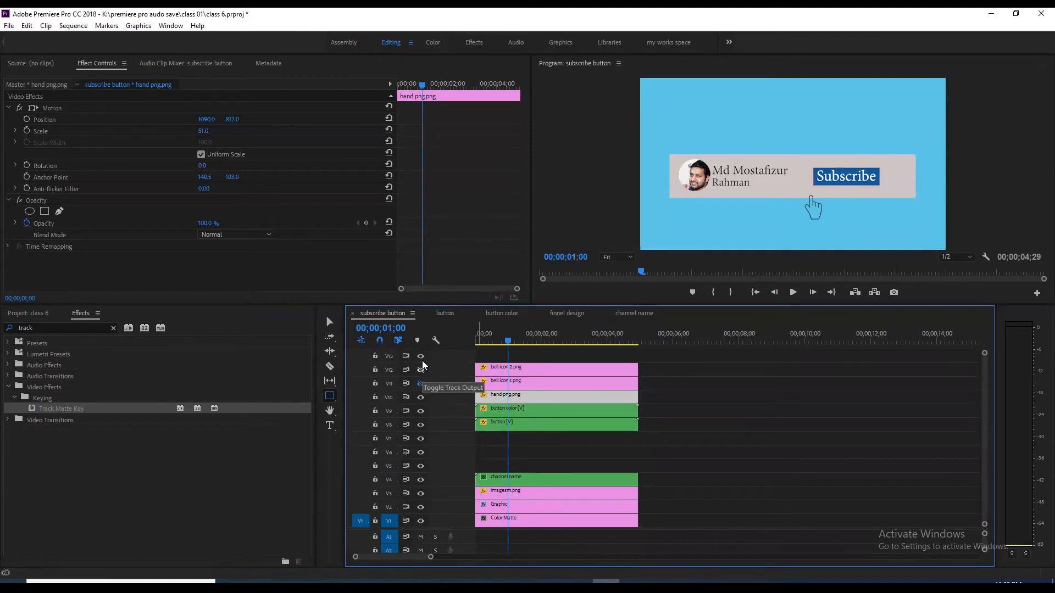
{"action": "left_click", "coordinate": [550, 494]}
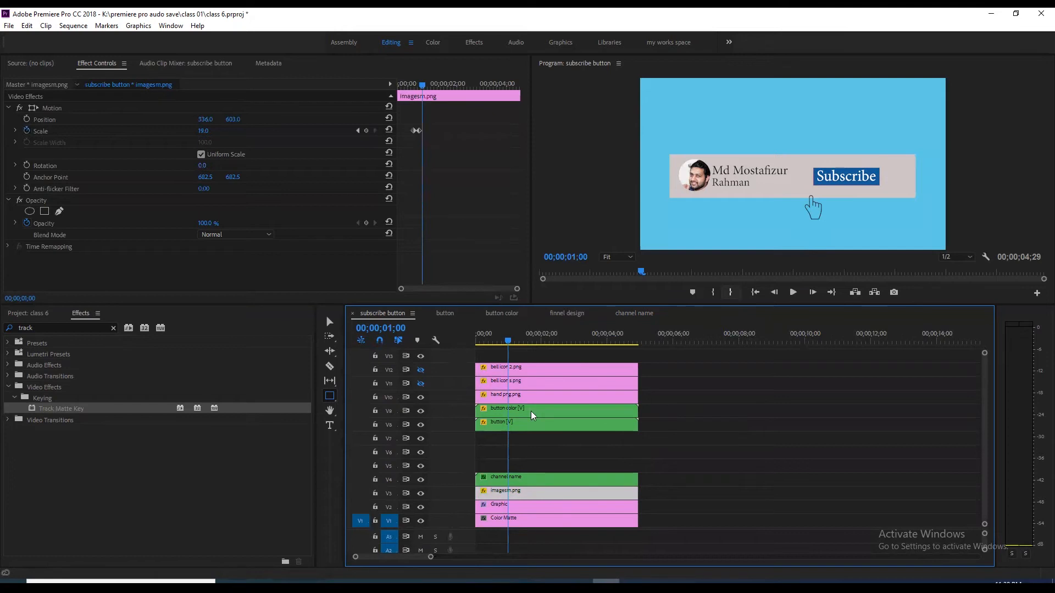
{"action": "left_click", "coordinate": [501, 400]}
{"action": "left_click", "coordinate": [421, 399]}
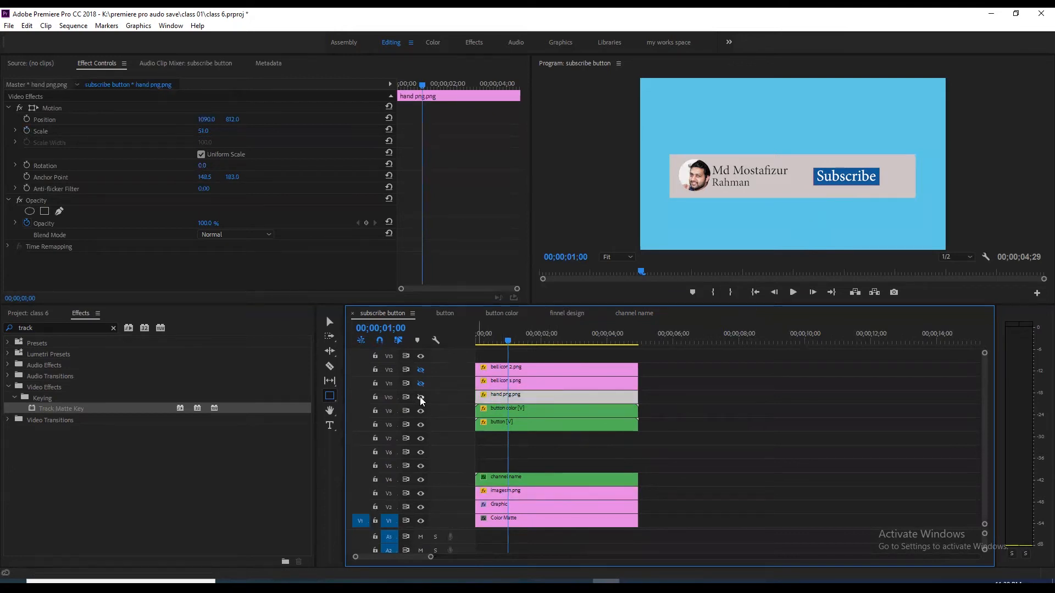
{"action": "left_click", "coordinate": [421, 398]}
Check the V9 and V8 button tracks, then show the hand and select hand png.png.
{"action": "left_click", "coordinate": [421, 412]}
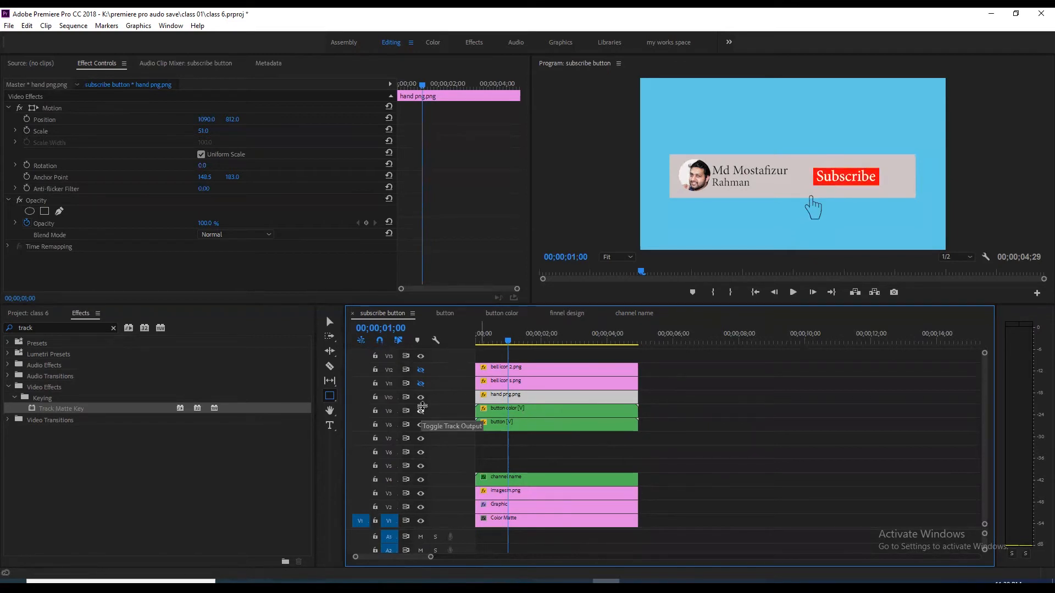
{"action": "left_click", "coordinate": [422, 399]}
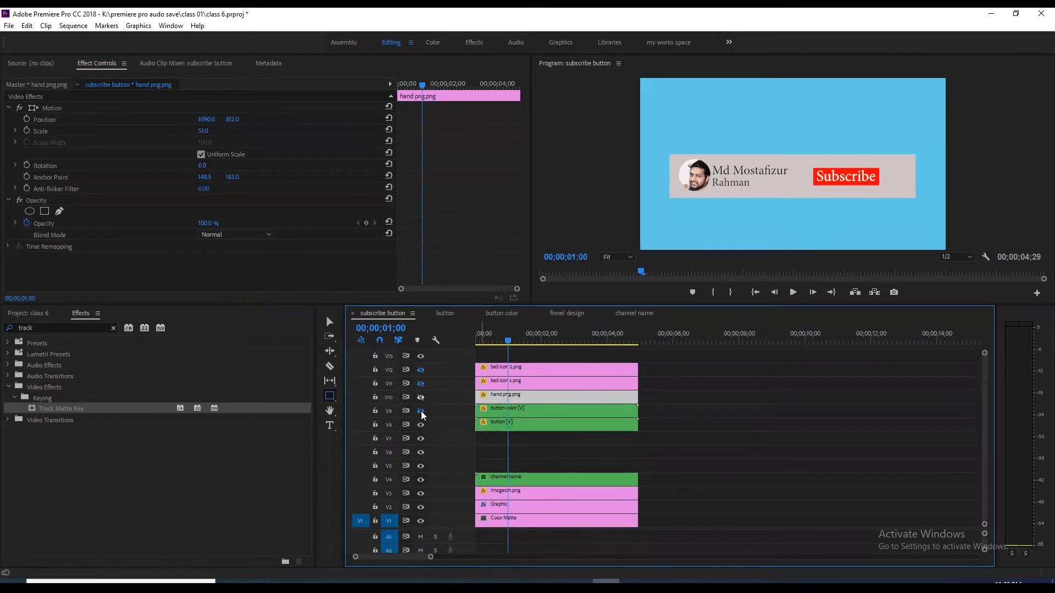
{"action": "left_click", "coordinate": [497, 426]}
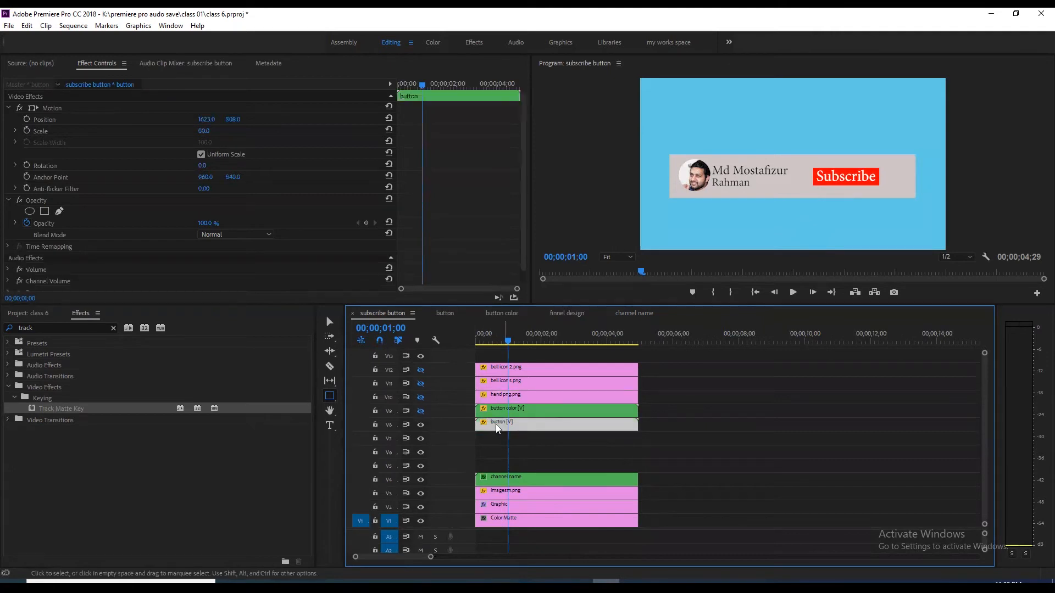
{"action": "left_click", "coordinate": [422, 425]}
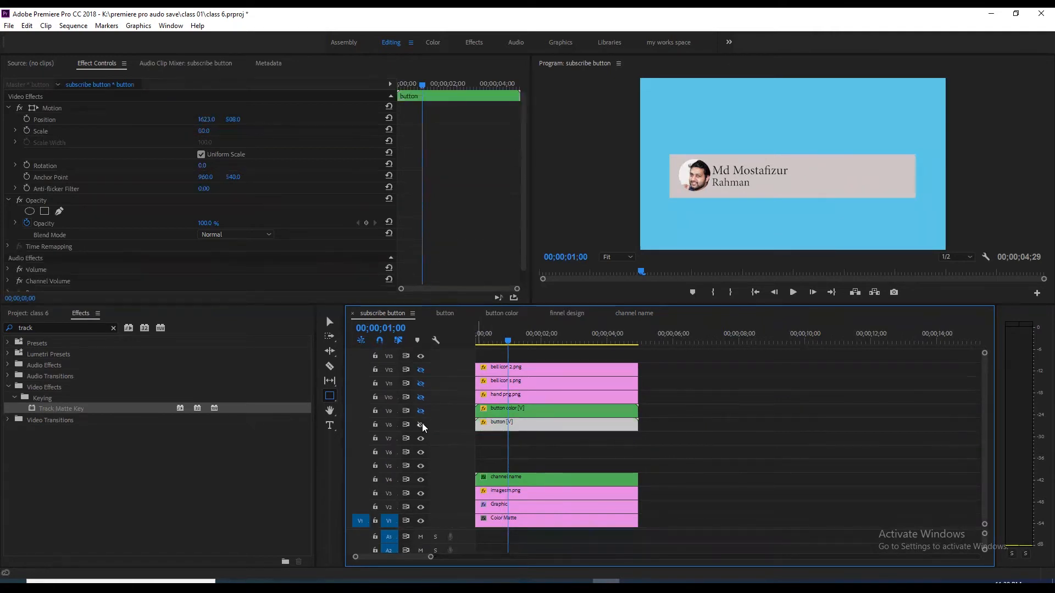
{"action": "left_click", "coordinate": [422, 426]}
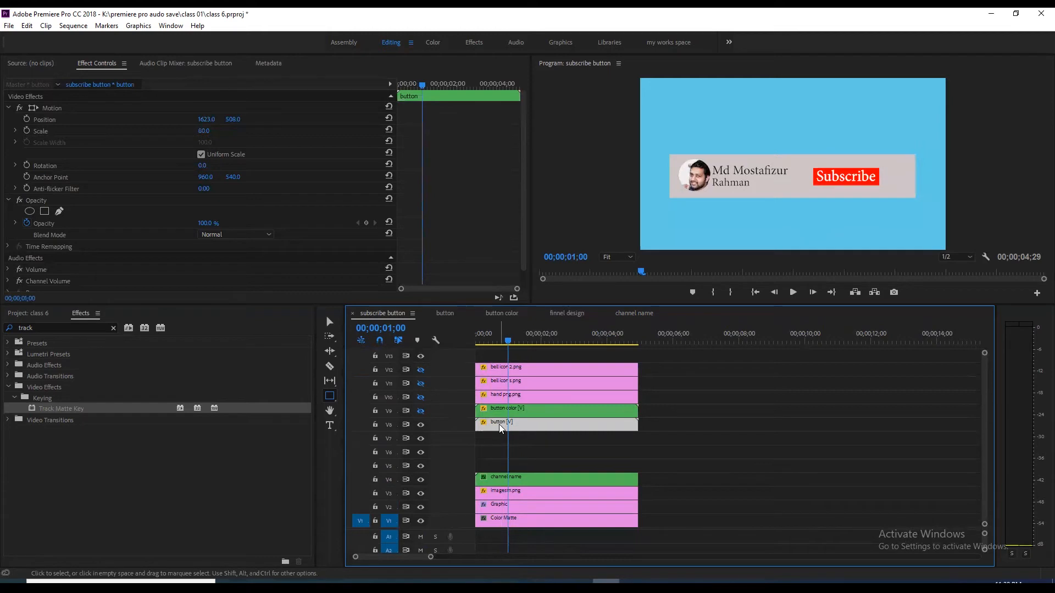
{"action": "left_click", "coordinate": [510, 398]}
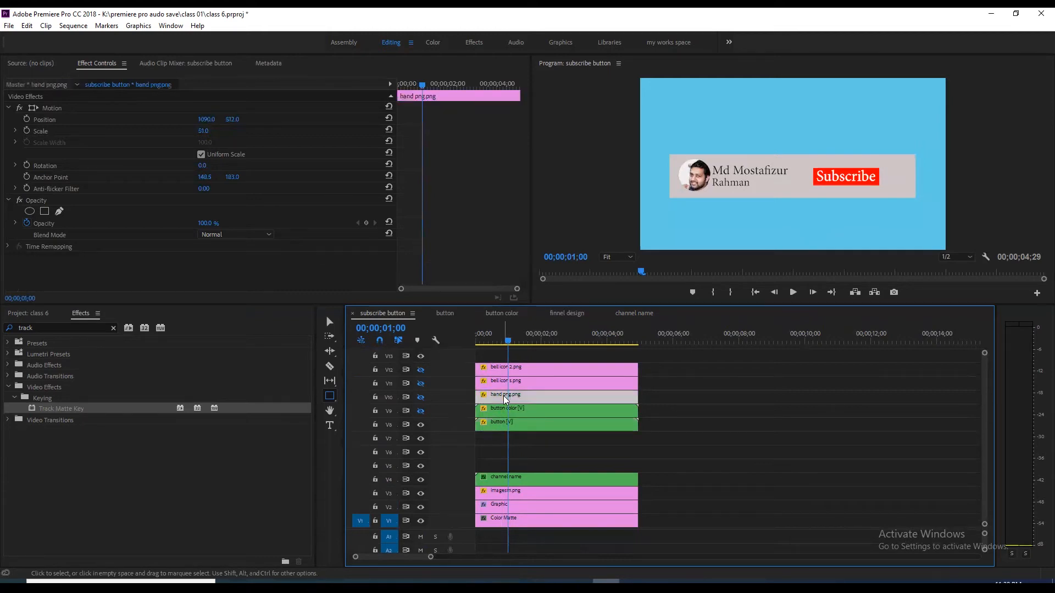
{"action": "left_click", "coordinate": [421, 411]}
{"action": "left_click", "coordinate": [515, 423]}
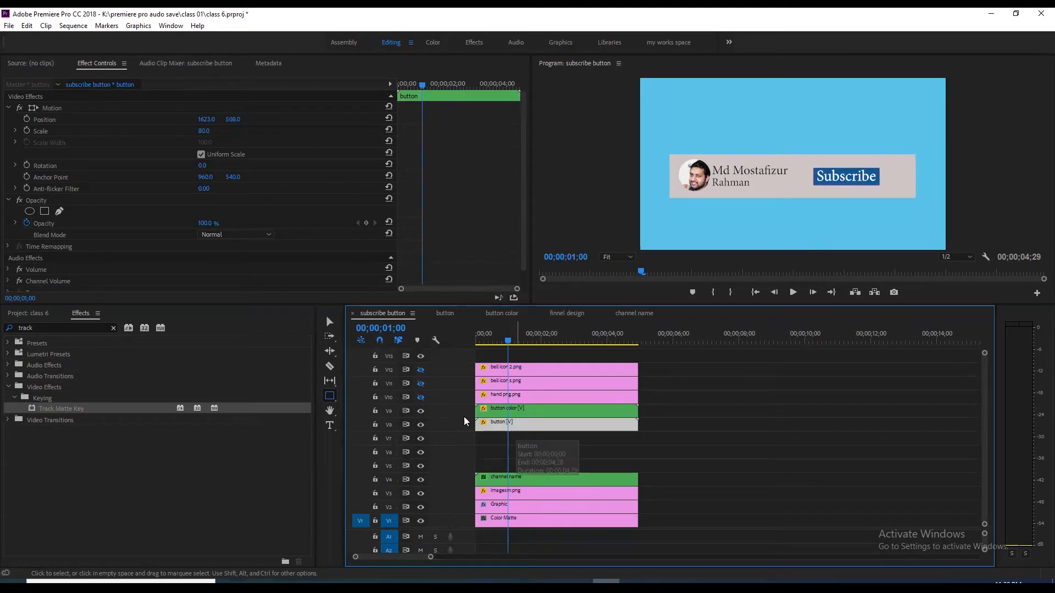
{"action": "left_click", "coordinate": [420, 396]}
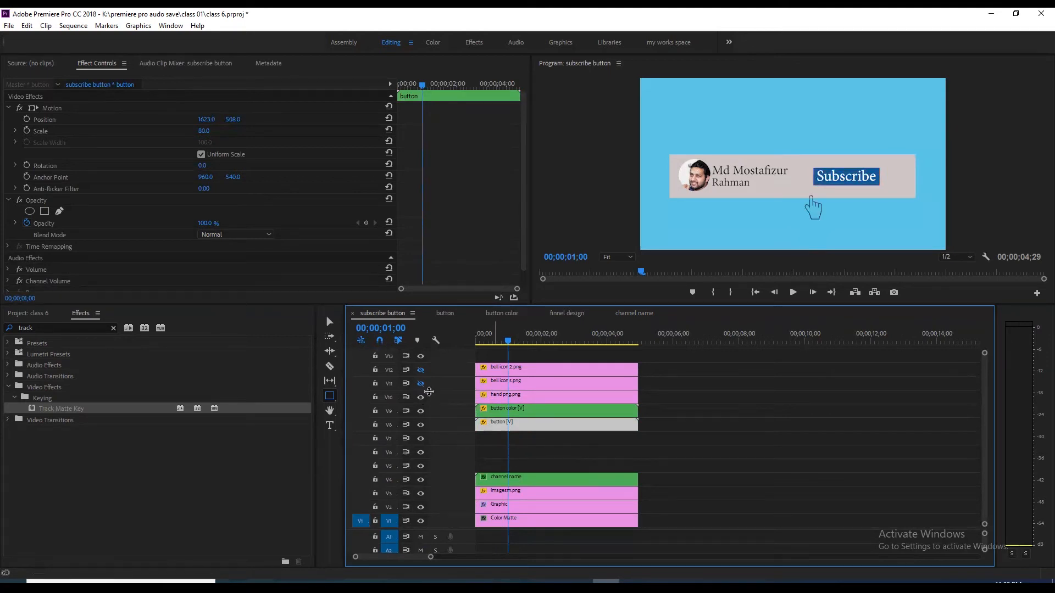
{"action": "left_click", "coordinate": [497, 398]}
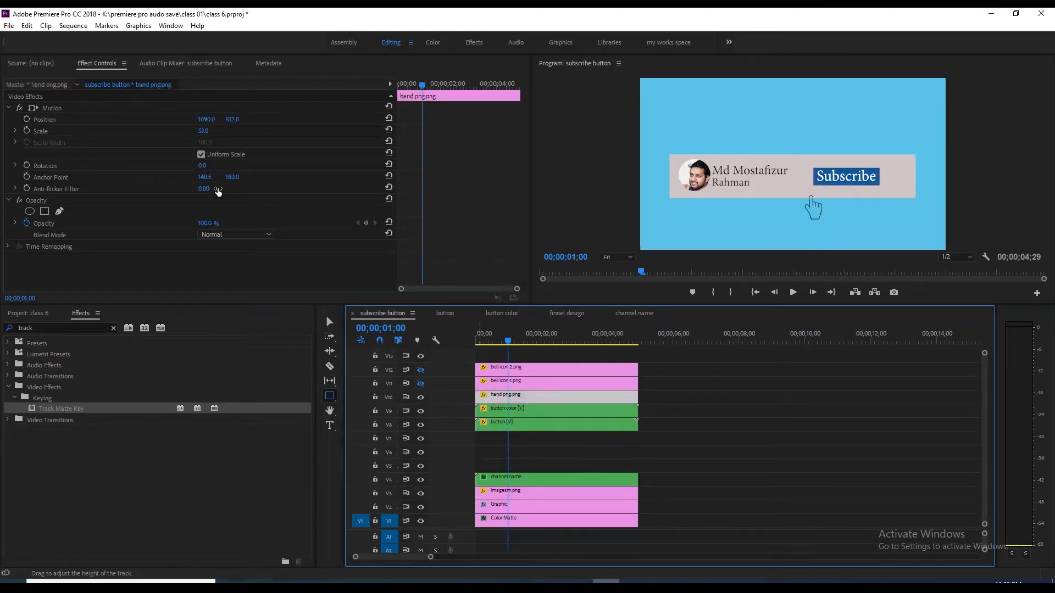
Animate the hand's Position from X 993 to 1301, 719 at 03;16, and preview it.
{"action": "left_click_drag", "start_coordinate": [206, 122], "coordinate": [153, 122]}
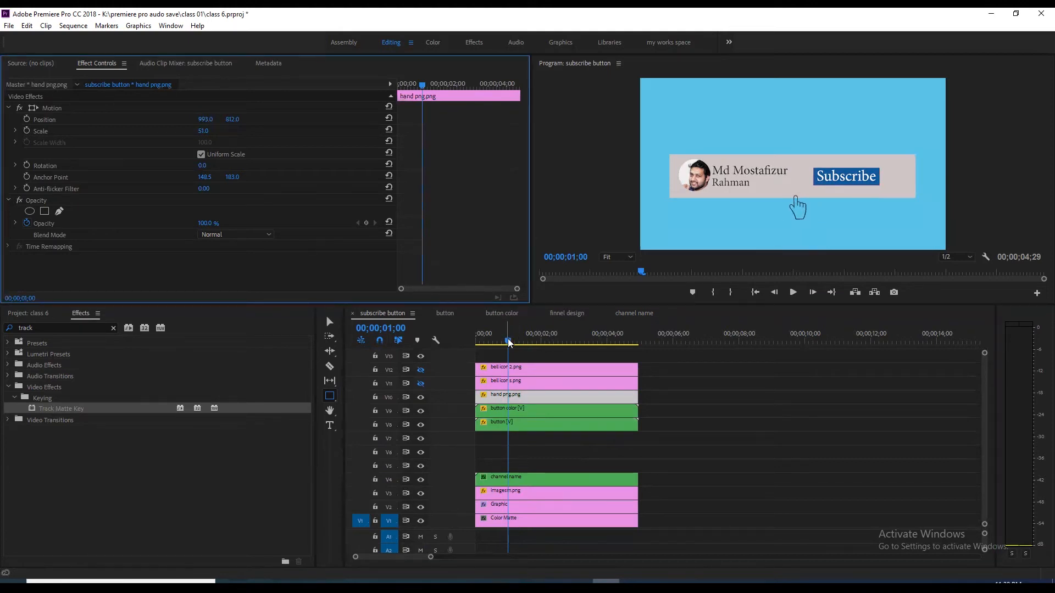
{"action": "left_click", "coordinate": [26, 119]}
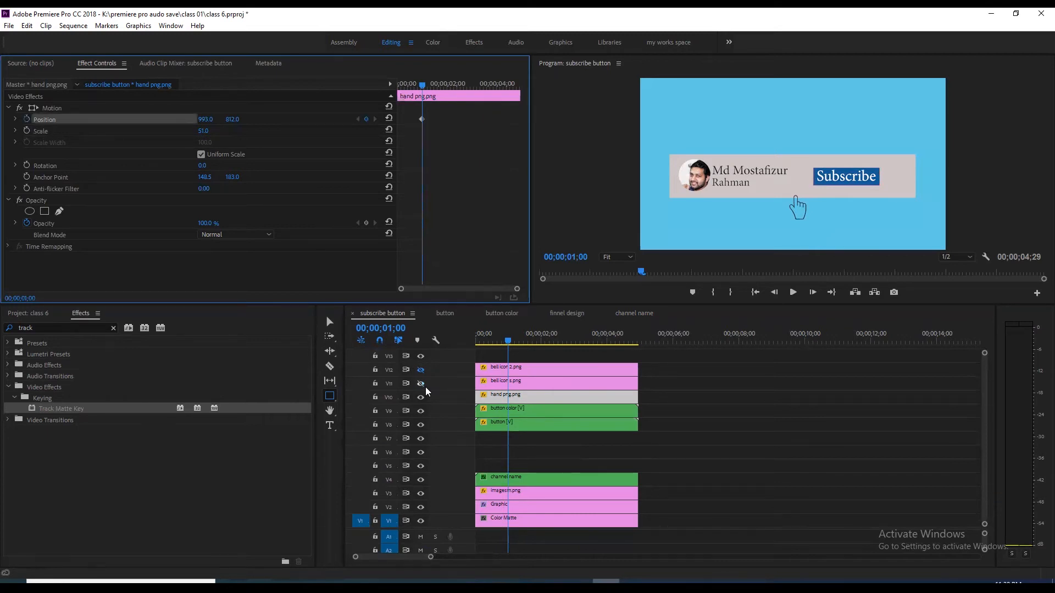
{"action": "left_click_drag", "start_coordinate": [508, 340], "coordinate": [591, 340]}
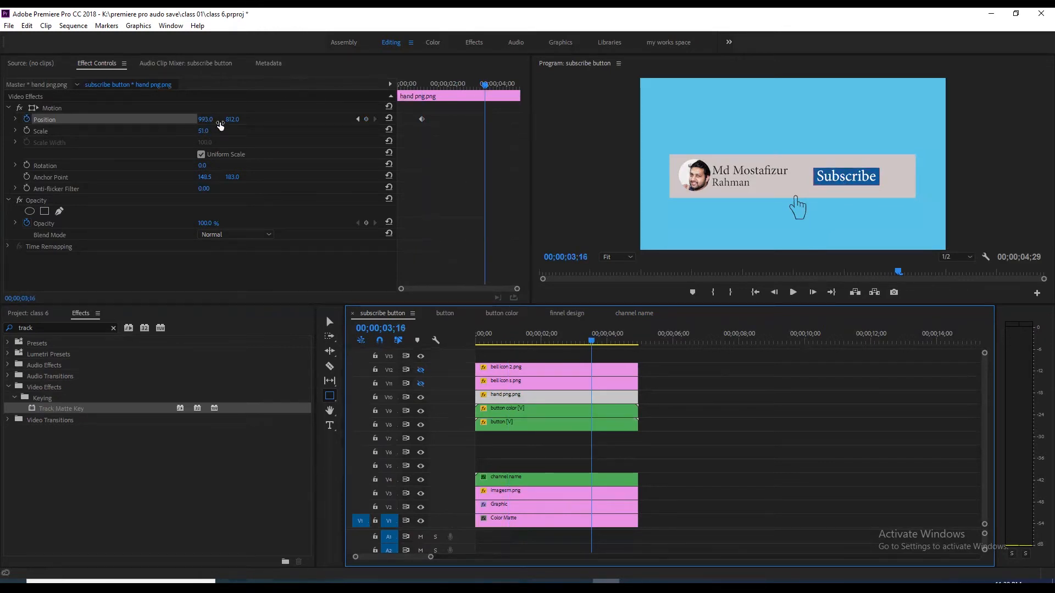
{"action": "mouse_move", "coordinate": [205, 119]}
{"action": "left_mouse_down"}
{"action": "mouse_move", "coordinate": [280, 119]}
{"action": "mouse_move", "coordinate": [212, 120]}
{"action": "left_mouse_up"}
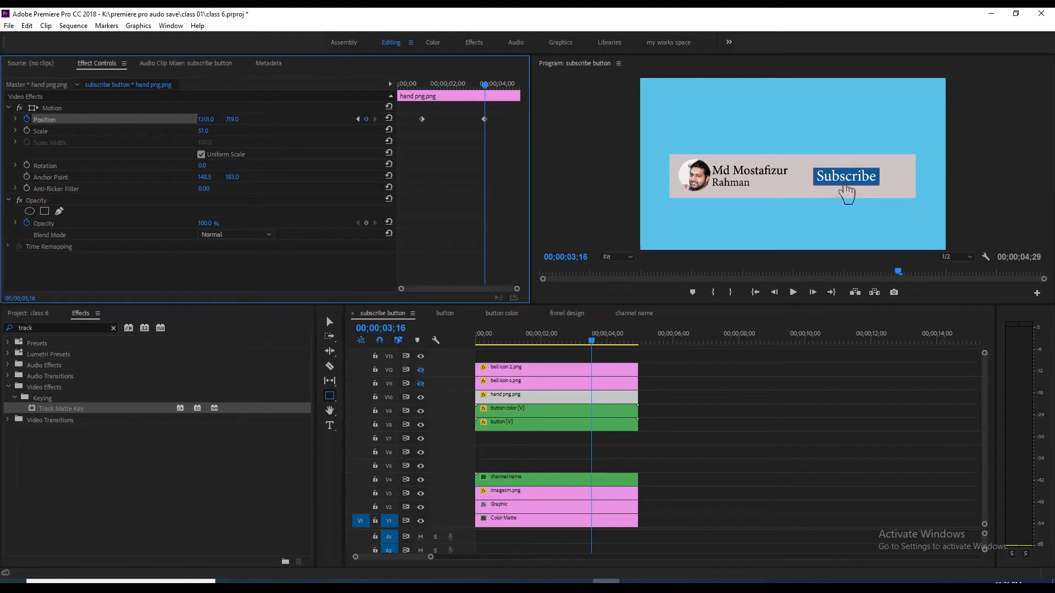
{"action": "left_click", "coordinate": [492, 336]}
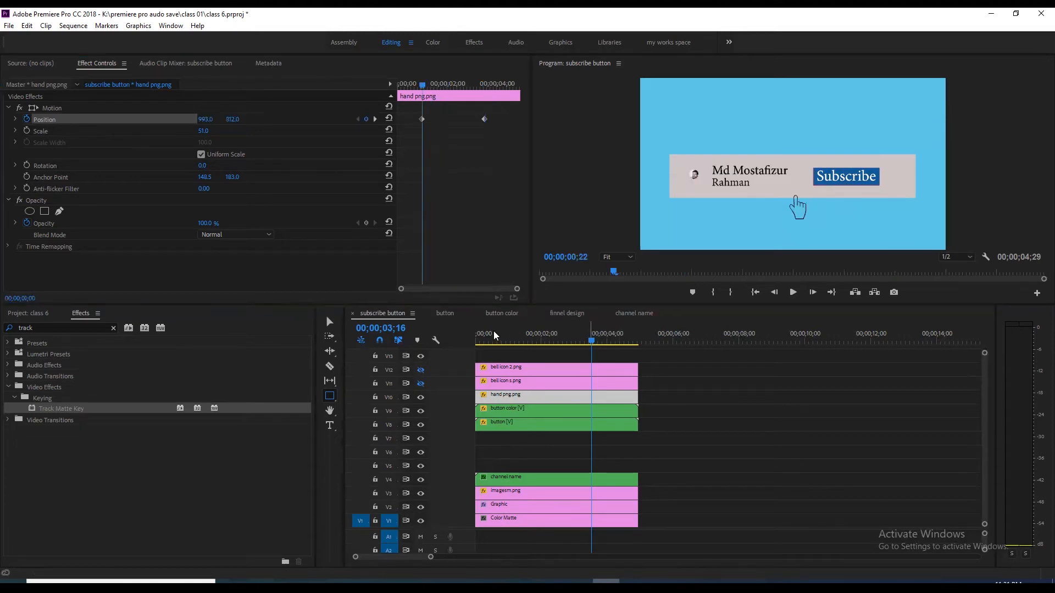
{"action": "key", "text": "space"}
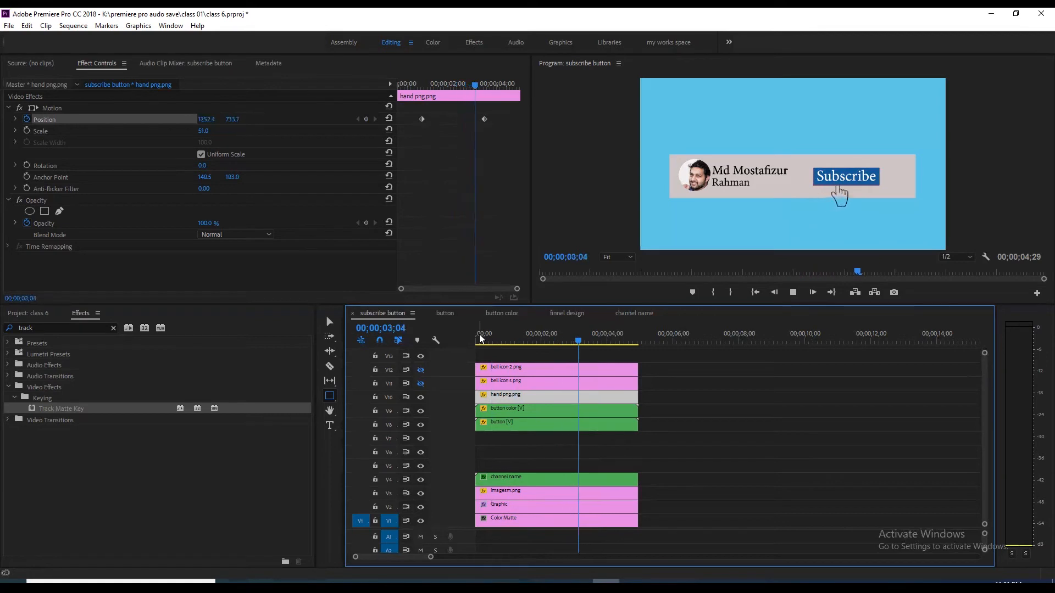
{"action": "key", "text": "space"}
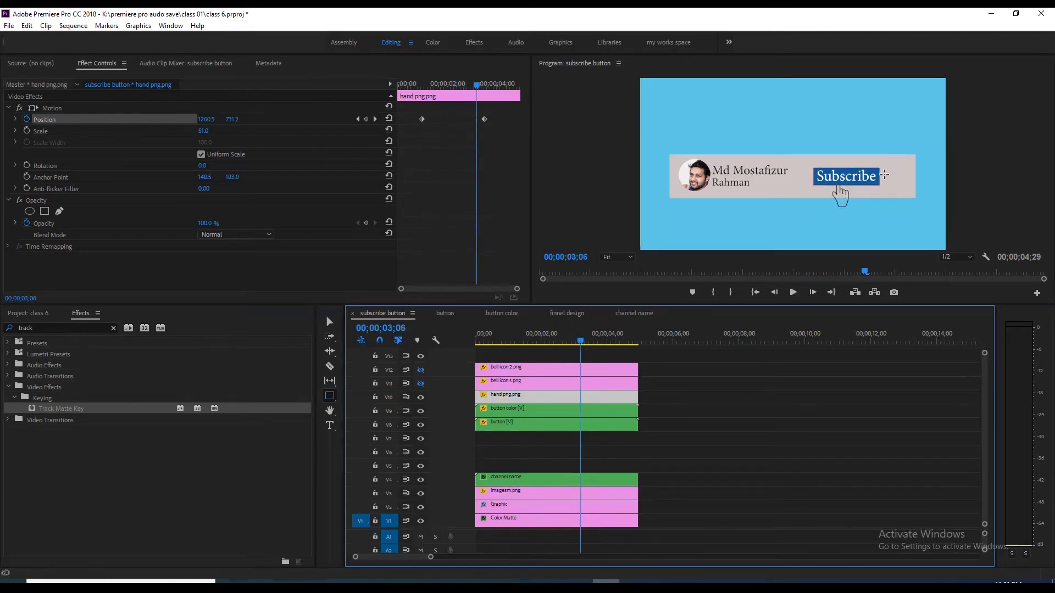
{"action": "left_click_drag", "start_coordinate": [580, 341], "coordinate": [500, 339]}
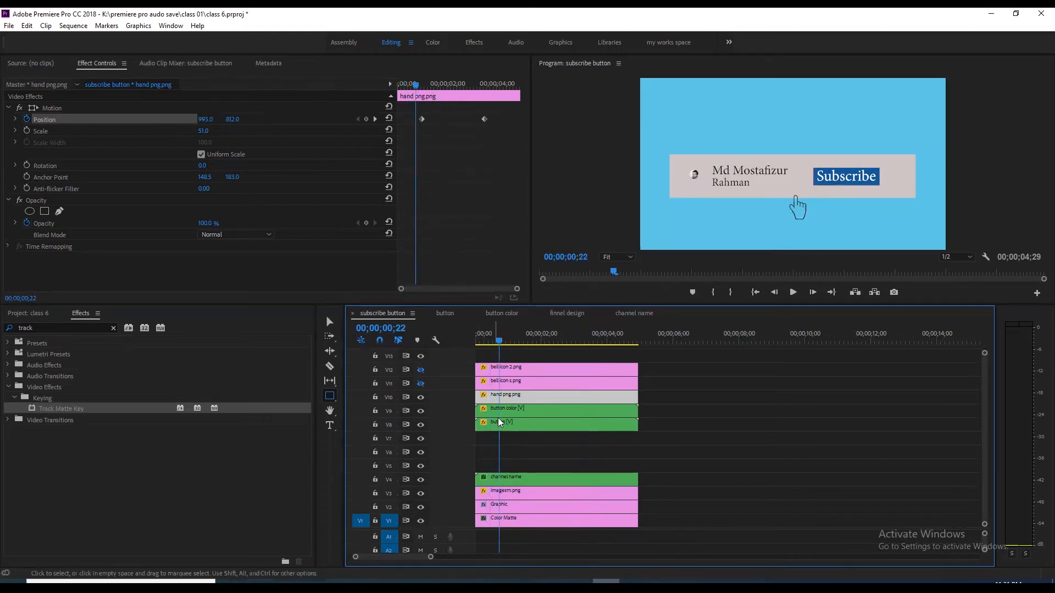
Restack the button clip above button color so Subscribe shows red, and check the hand keyframe.
{"action": "left_click", "coordinate": [482, 423]}
{"action": "mouse_move", "coordinate": [505, 422]}
{"action": "left_mouse_down"}
{"action": "mouse_move", "coordinate": [507, 439]}
{"action": "mouse_move", "coordinate": [513, 412]}
{"action": "mouse_move", "coordinate": [505, 439]}
{"action": "left_mouse_up"}
{"action": "left_click_drag", "start_coordinate": [505, 439], "coordinate": [520, 412]}
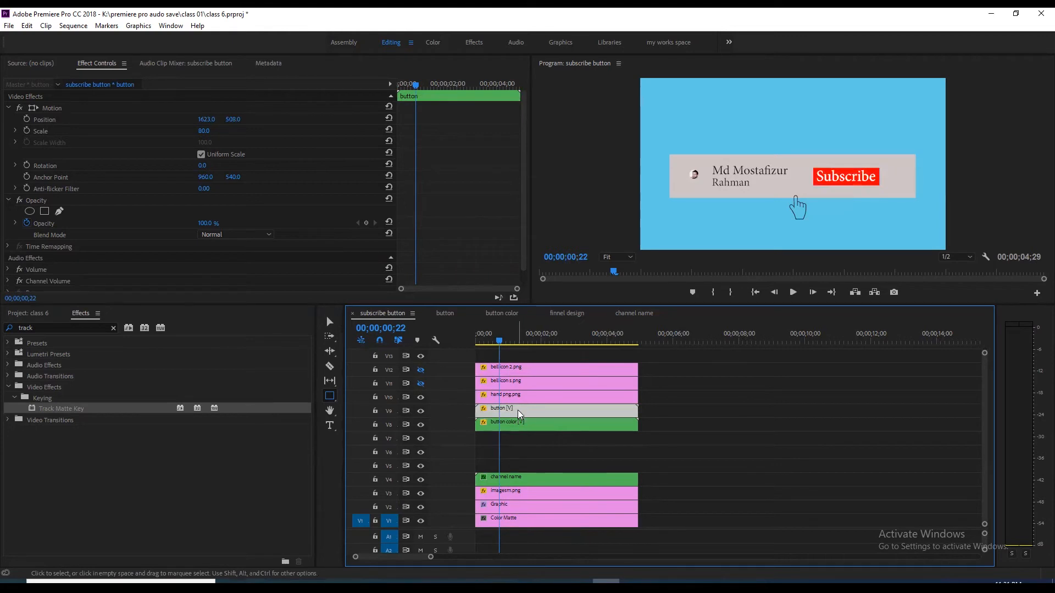
{"action": "left_click_drag", "start_coordinate": [494, 341], "coordinate": [578, 333]}
{"action": "left_click", "coordinate": [507, 398]}
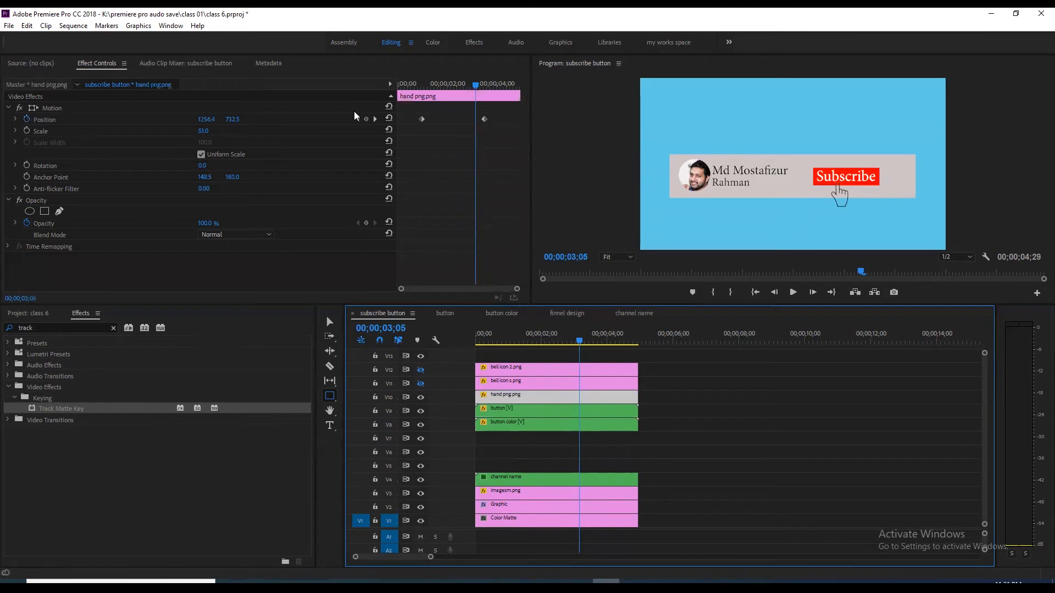
{"action": "left_click", "coordinate": [375, 119]}
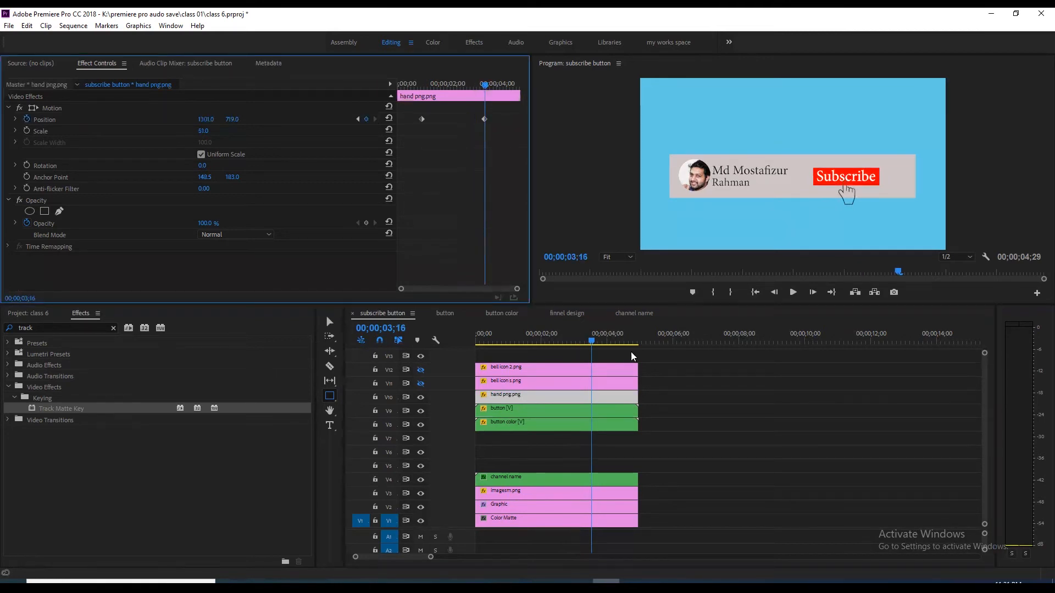
{"action": "left_click", "coordinate": [577, 413]}
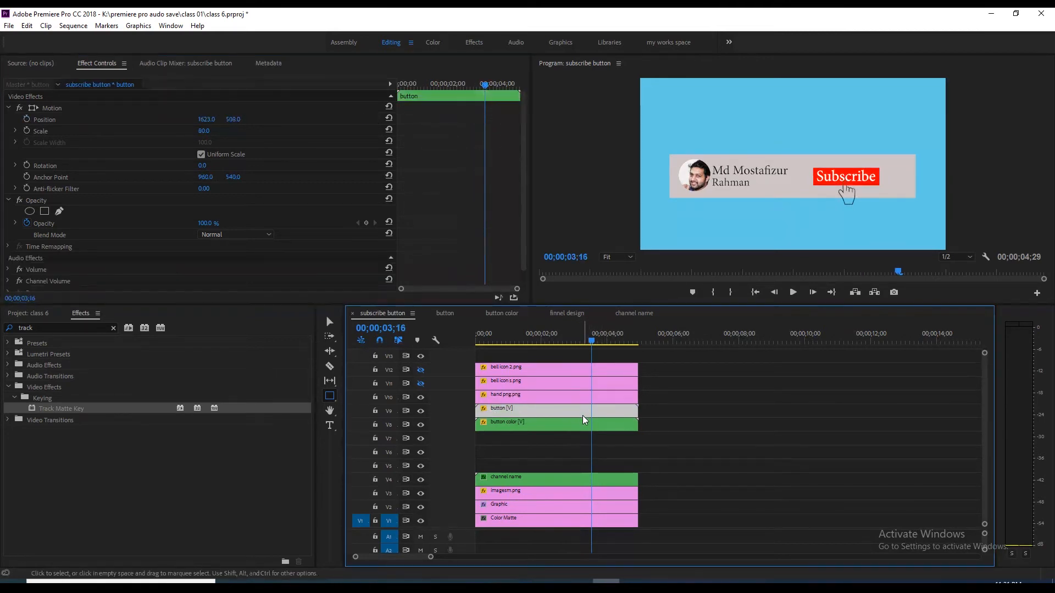
Split the button clip at 3;16 and delete the part after the cut.
{"action": "key", "text": "c"}
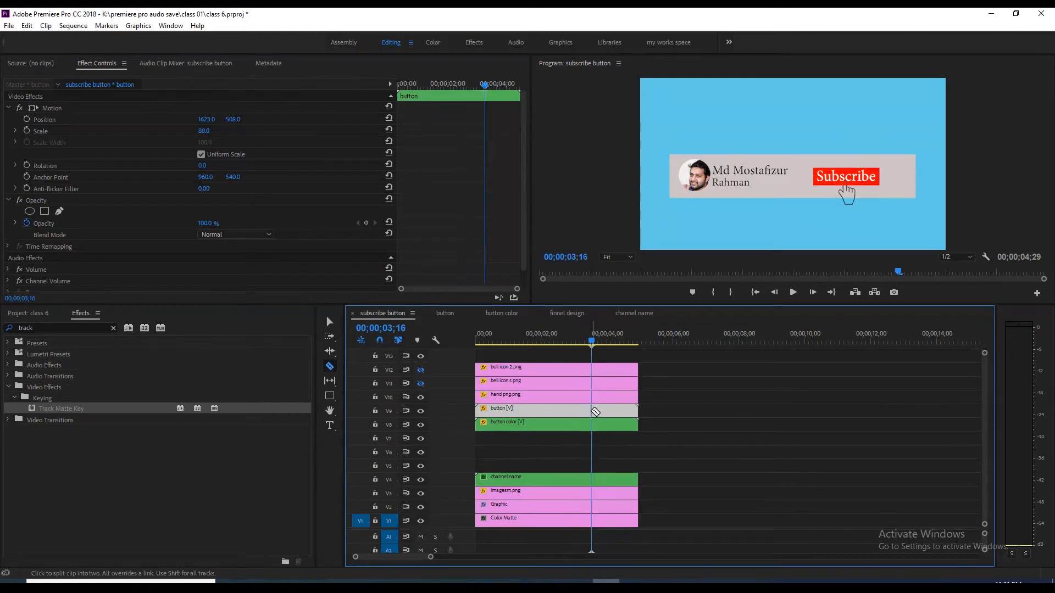
{"action": "left_click", "coordinate": [593, 411]}
{"action": "key", "text": "v"}
{"action": "left_click", "coordinate": [608, 410]}
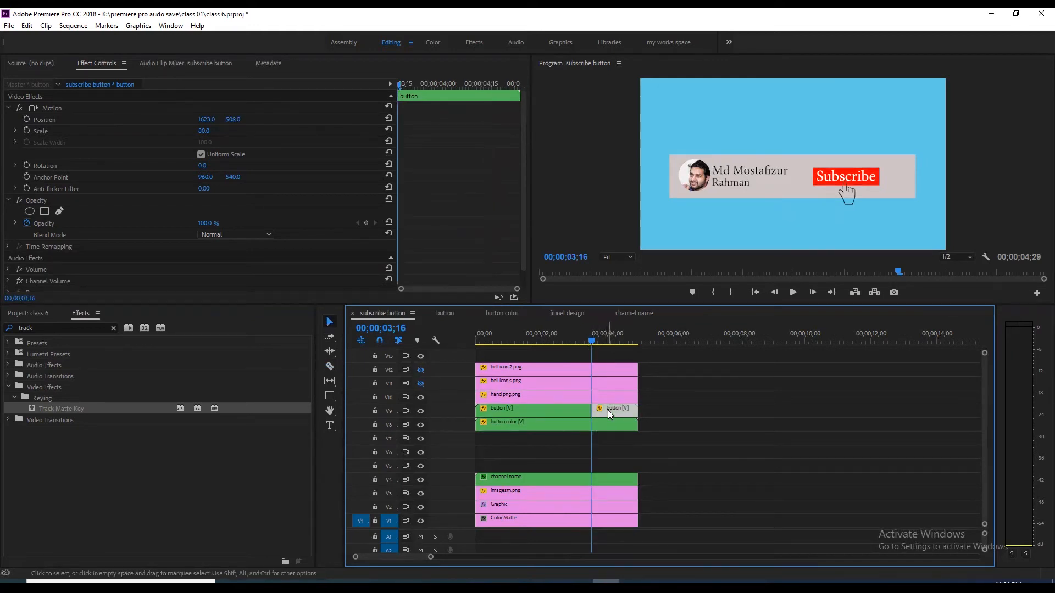
{"action": "key", "text": "Delete"}
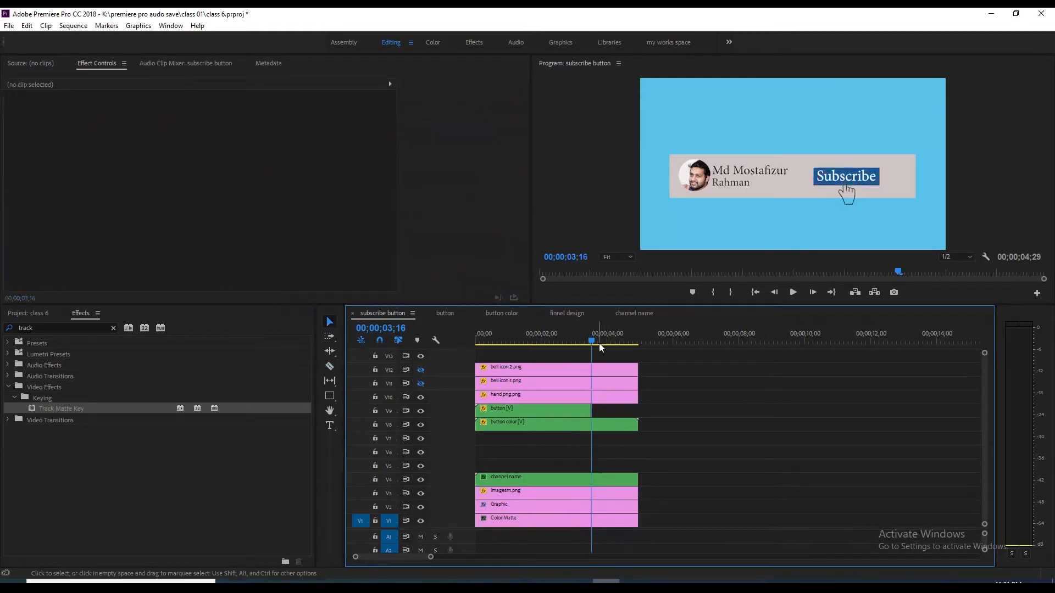
Preview the red-to-blue change around 3;25 to 4;01 and save the project.
{"action": "left_click_drag", "start_coordinate": [564, 340], "coordinate": [601, 344]}
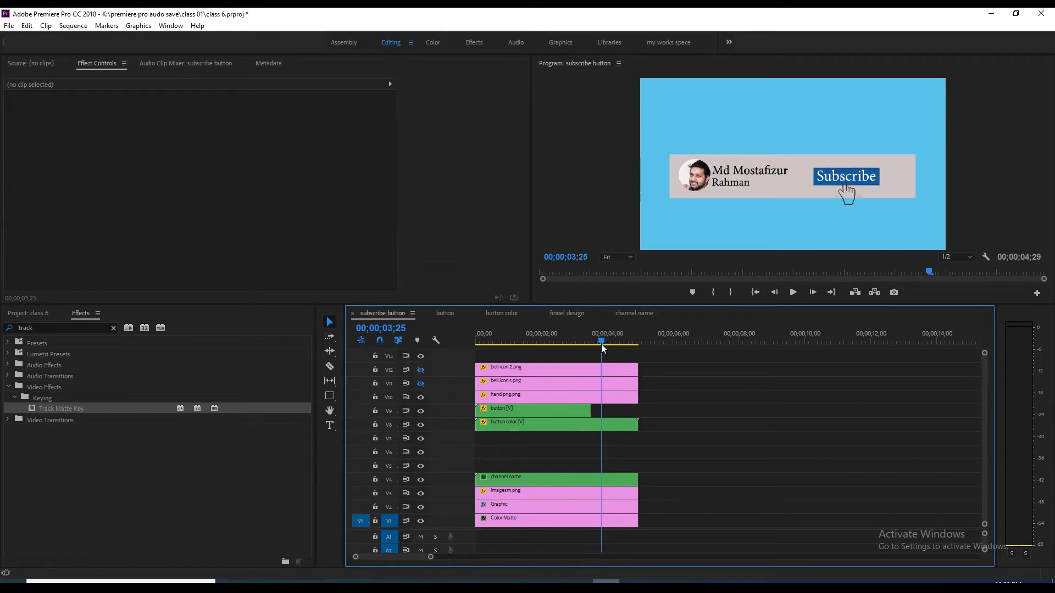
{"action": "left_click_drag", "start_coordinate": [602, 343], "coordinate": [609, 343]}
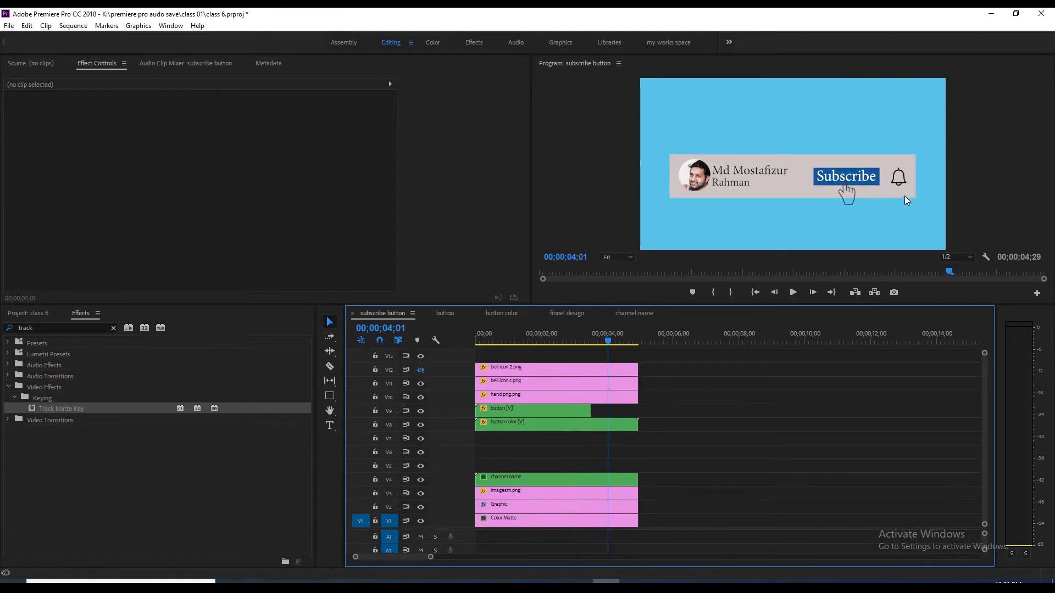
{"action": "left_click", "coordinate": [603, 423]}
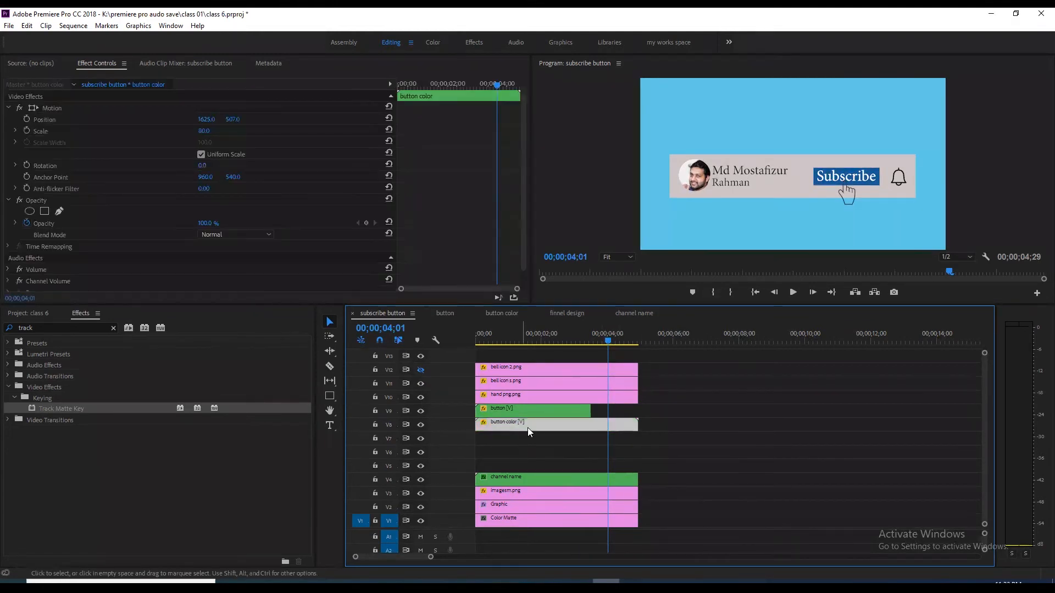
{"action": "left_click", "coordinate": [570, 393]}
{"action": "key", "text": "ctrl+s"}
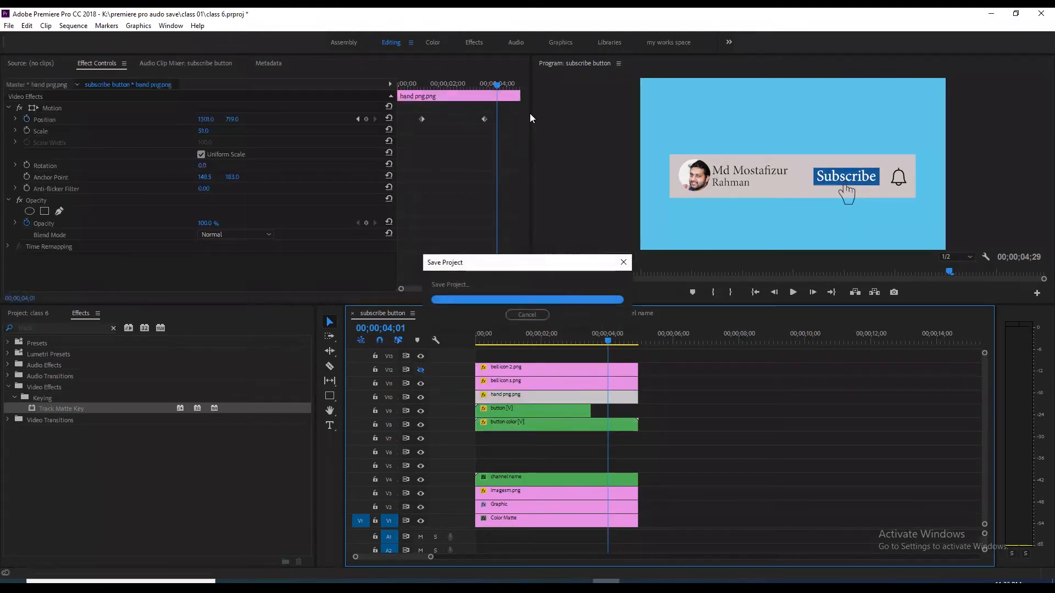
Keyframe the hand at 4;01, slide it to X about 1641 at 4;18, and show V12's bell.
{"action": "left_click", "coordinate": [366, 119]}
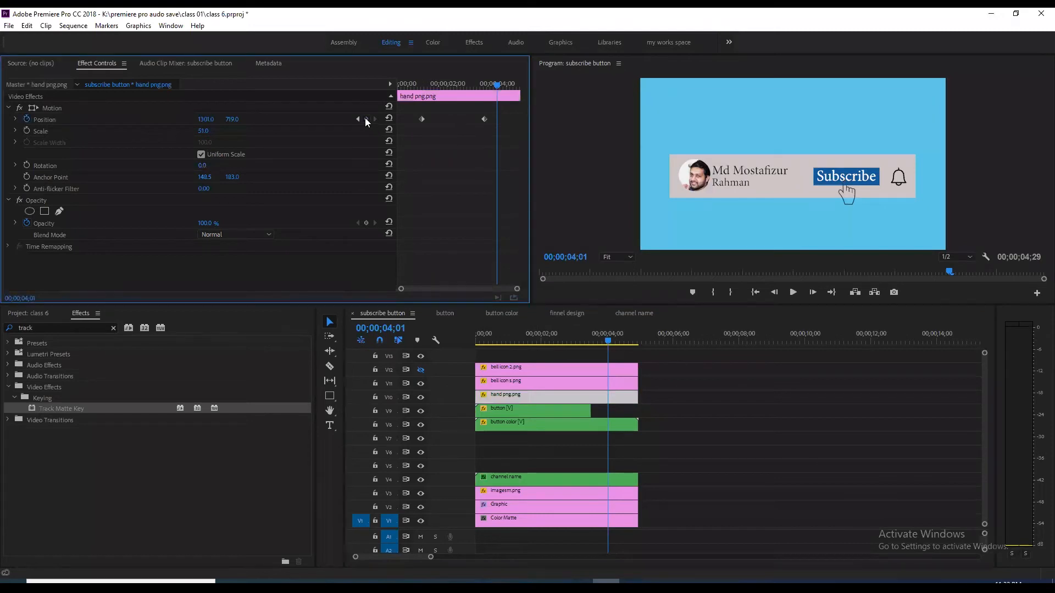
{"action": "left_click", "coordinate": [620, 341]}
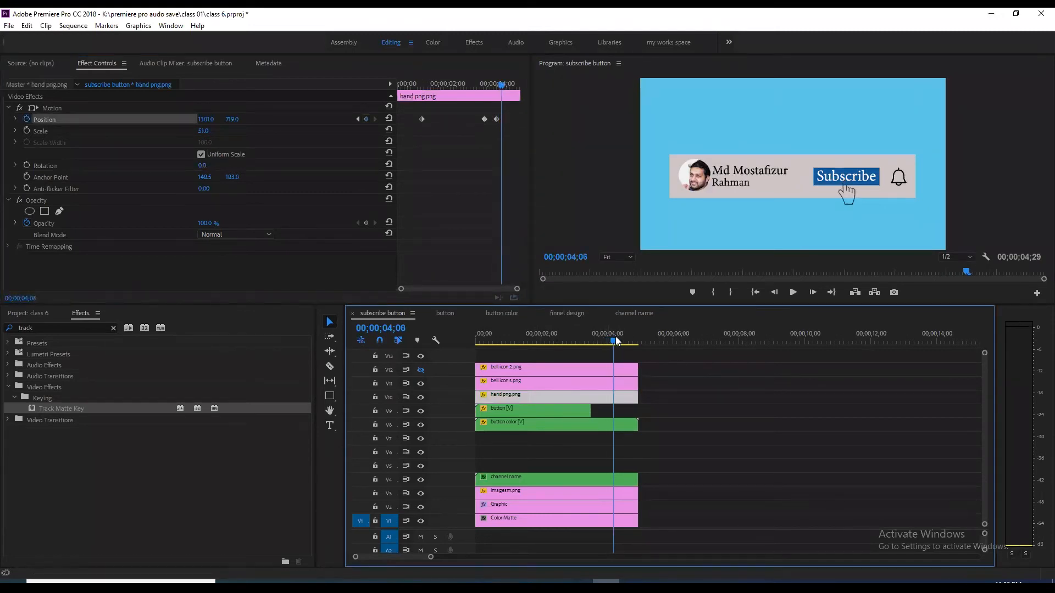
{"action": "left_click_drag", "start_coordinate": [624, 340], "coordinate": [628, 339]}
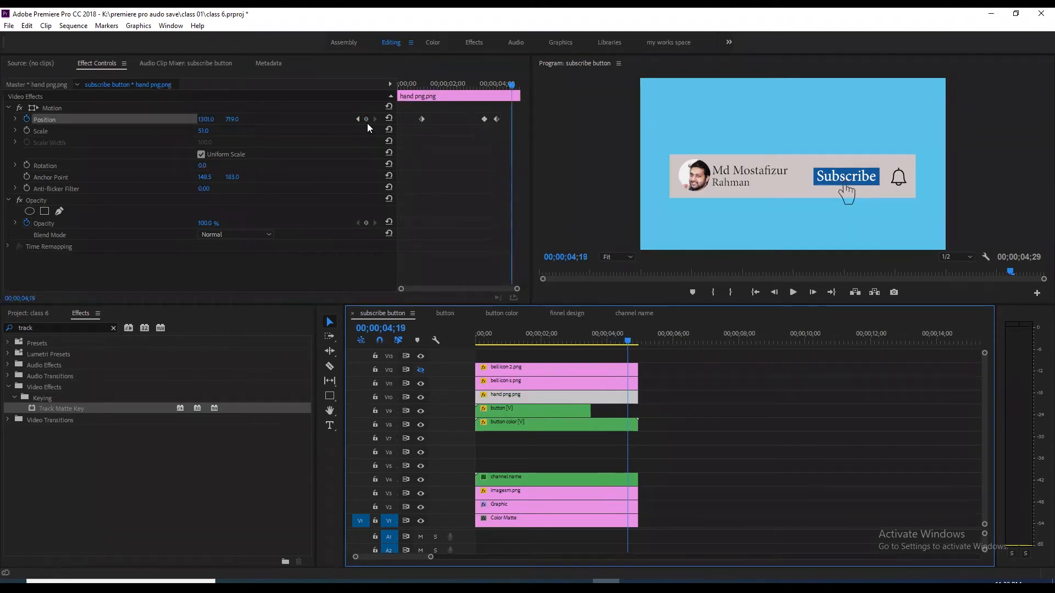
{"action": "left_click_drag", "start_coordinate": [206, 119], "coordinate": [393, 120]}
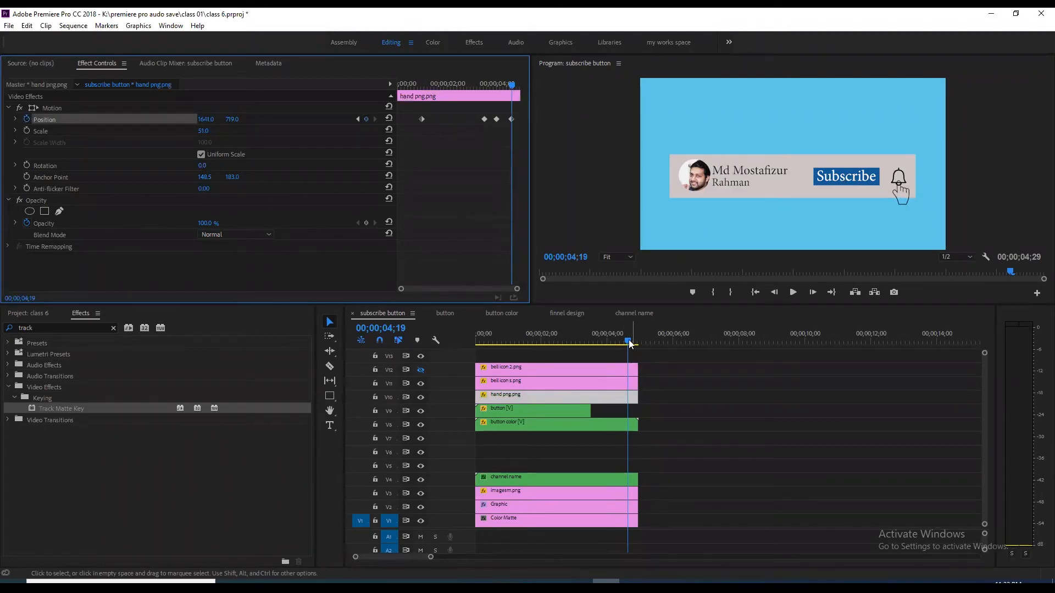
{"action": "mouse_move", "coordinate": [628, 345]}
{"action": "left_mouse_down"}
{"action": "mouse_move", "coordinate": [573, 337]}
{"action": "mouse_move", "coordinate": [632, 333]}
{"action": "left_mouse_up"}
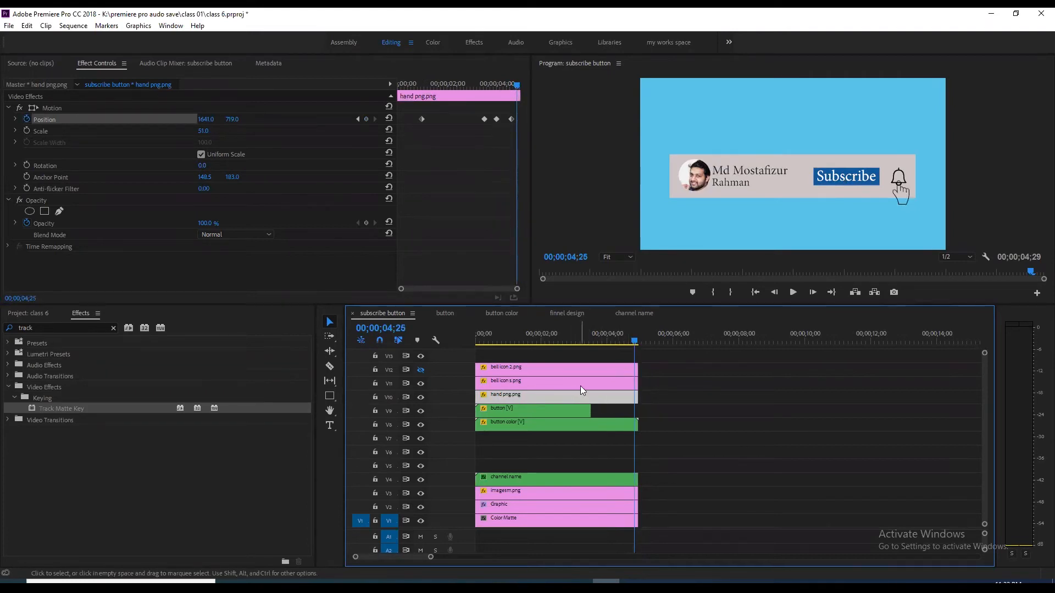
{"action": "left_click", "coordinate": [421, 371]}
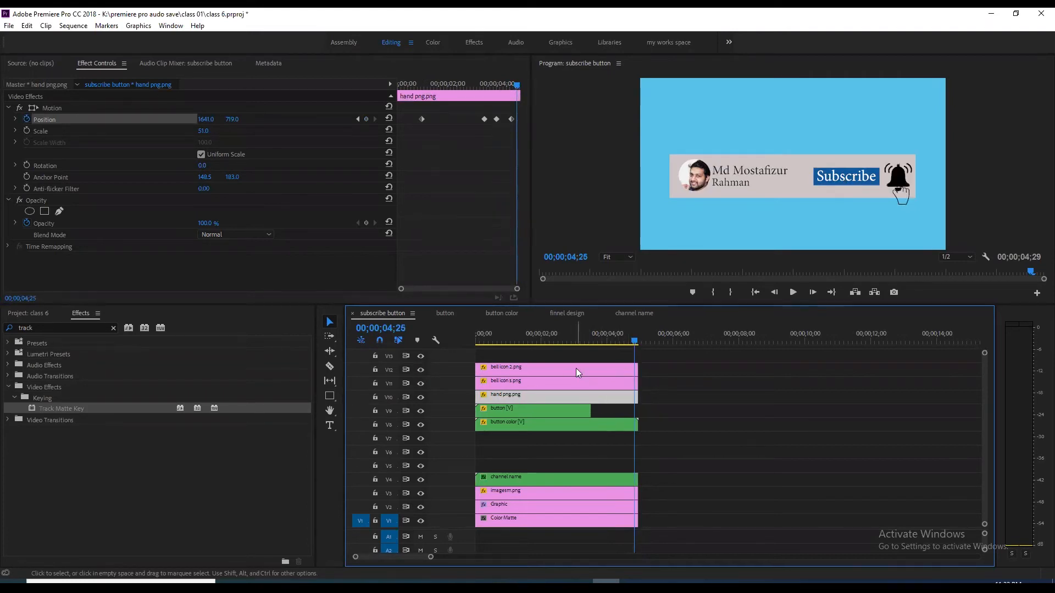
Cut and delete the last few frames of the bell icon s.png clip.
{"action": "left_click", "coordinate": [576, 369]}
{"action": "key", "text": "c"}
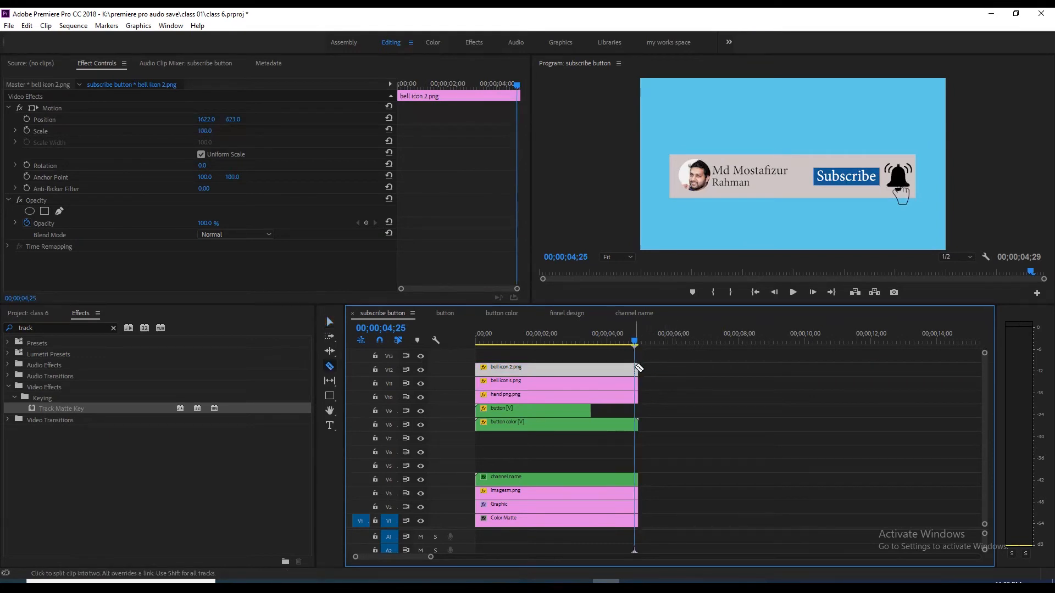
{"action": "left_click", "coordinate": [636, 369]}
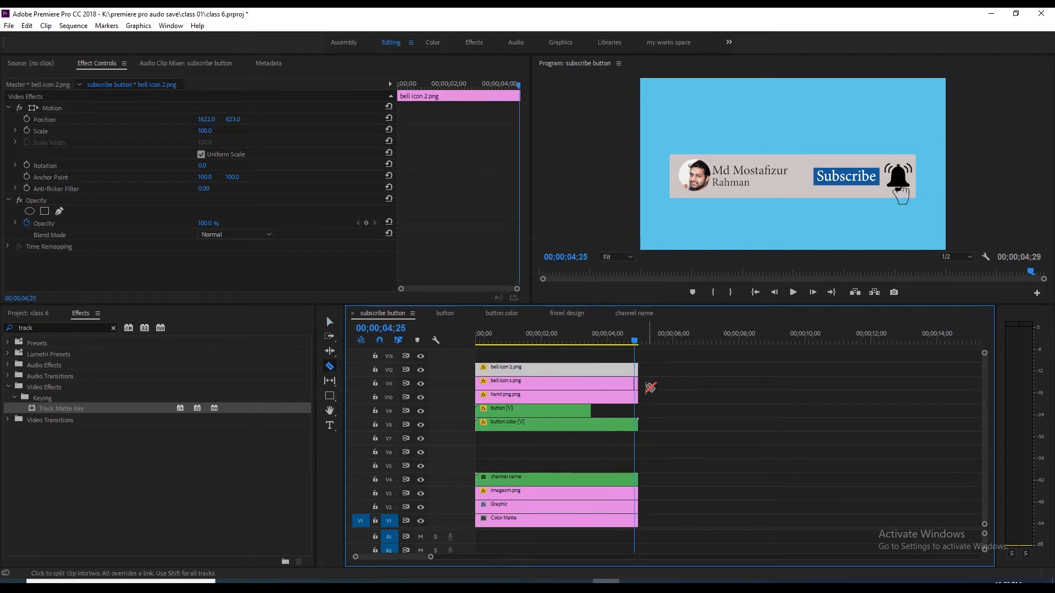
{"action": "key", "text": "v"}
{"action": "left_click", "coordinate": [636, 383]}
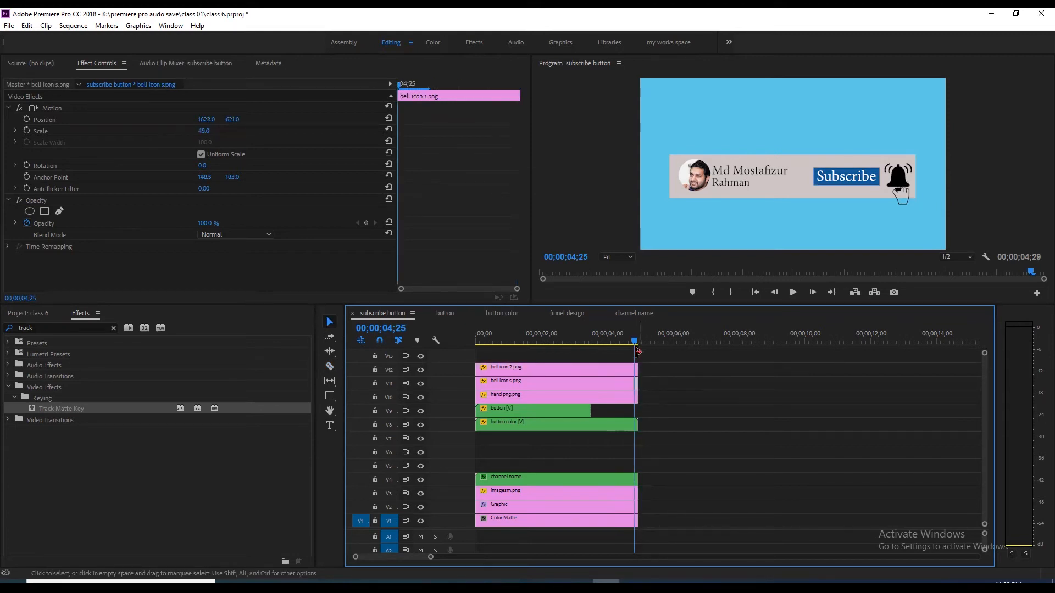
{"action": "key", "text": "Delete"}
{"action": "left_click_drag", "start_coordinate": [635, 341], "coordinate": [417, 342]}
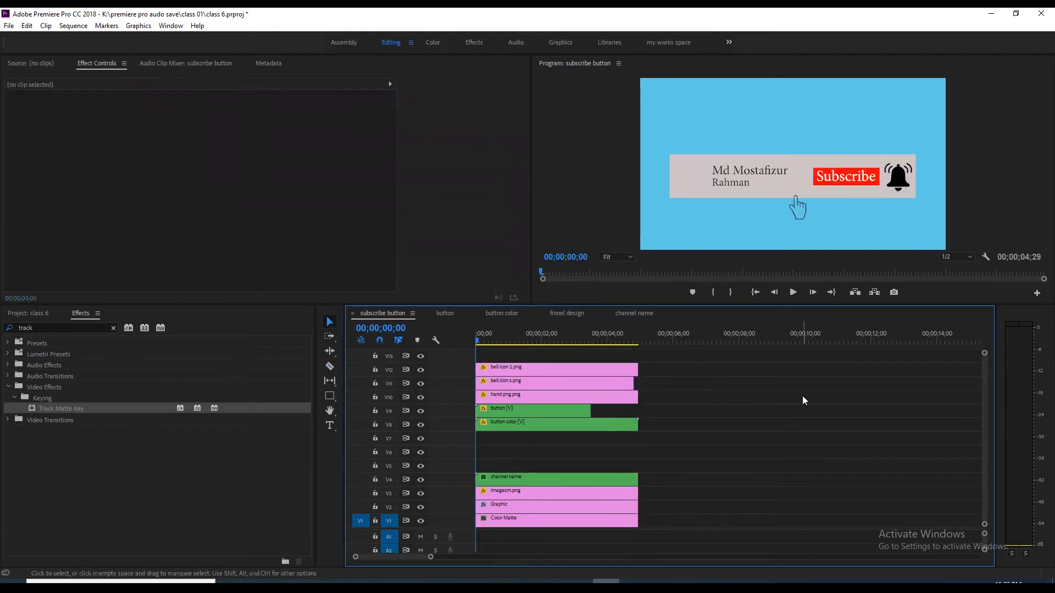
Play back the subscribe button animation and the finnel design sequence from the start.
{"action": "key", "text": "space"}
{"action": "key", "text": "space"}
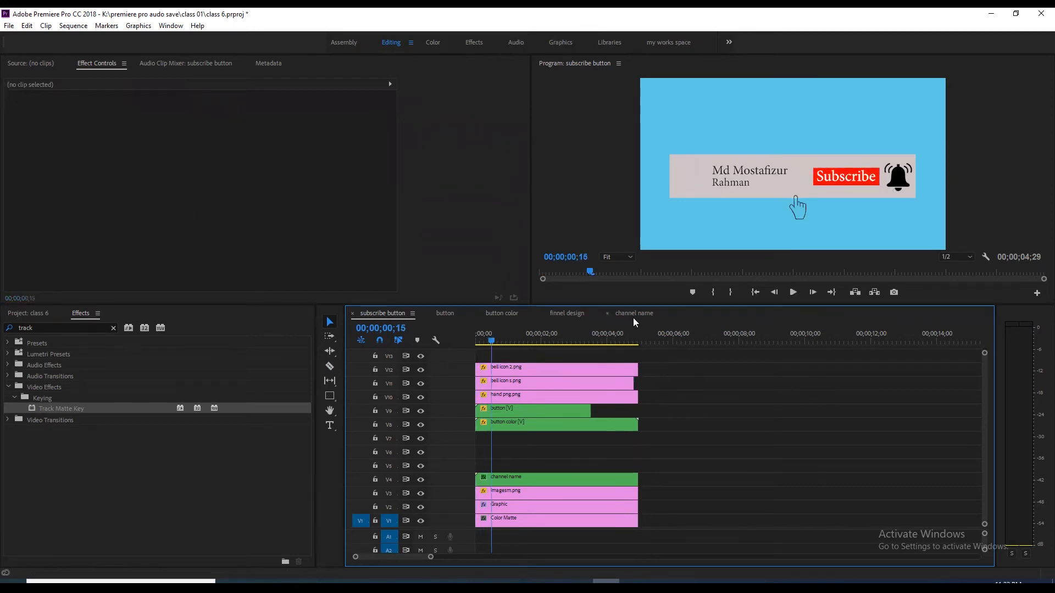
{"action": "left_click", "coordinate": [570, 314]}
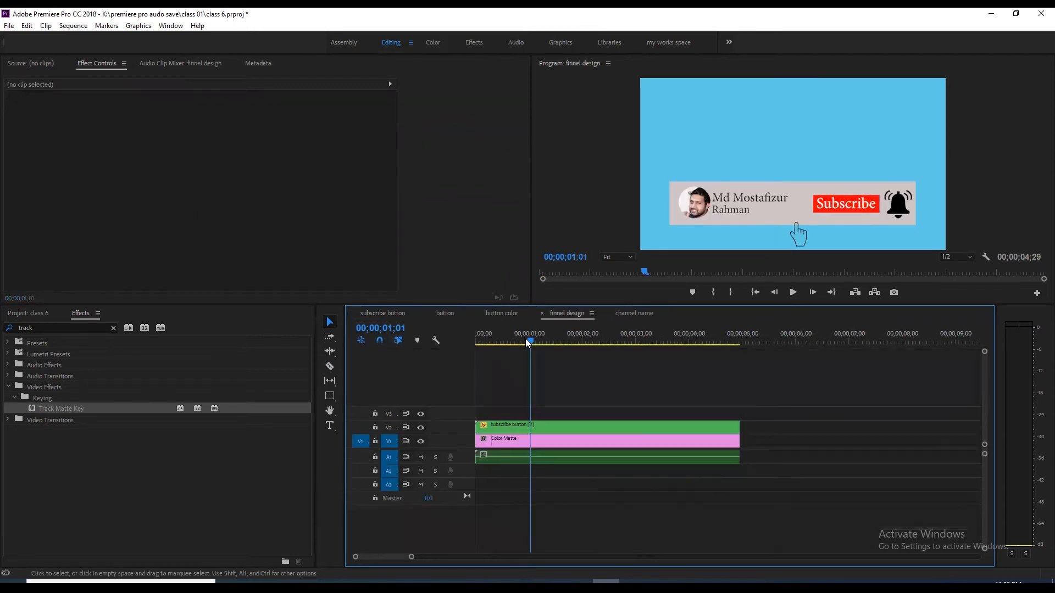
{"action": "key", "text": "Home"}
{"action": "key", "text": "space"}
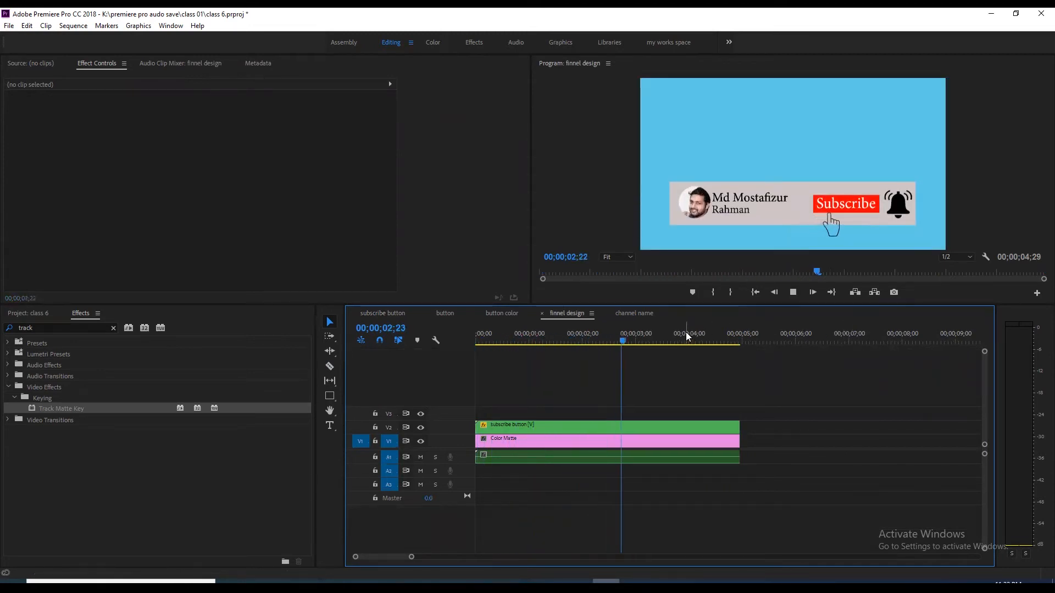
{"action": "key", "text": "space"}
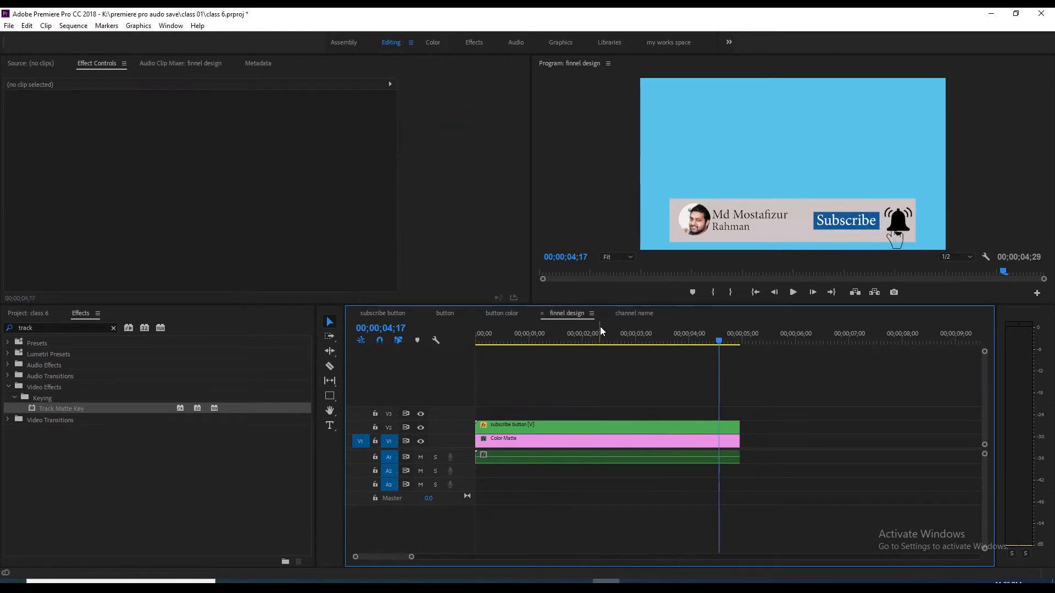
Scrub the subscribe button sequence, then select the subscribe button clip on V2 in finnel design.
{"action": "left_click", "coordinate": [381, 314]}
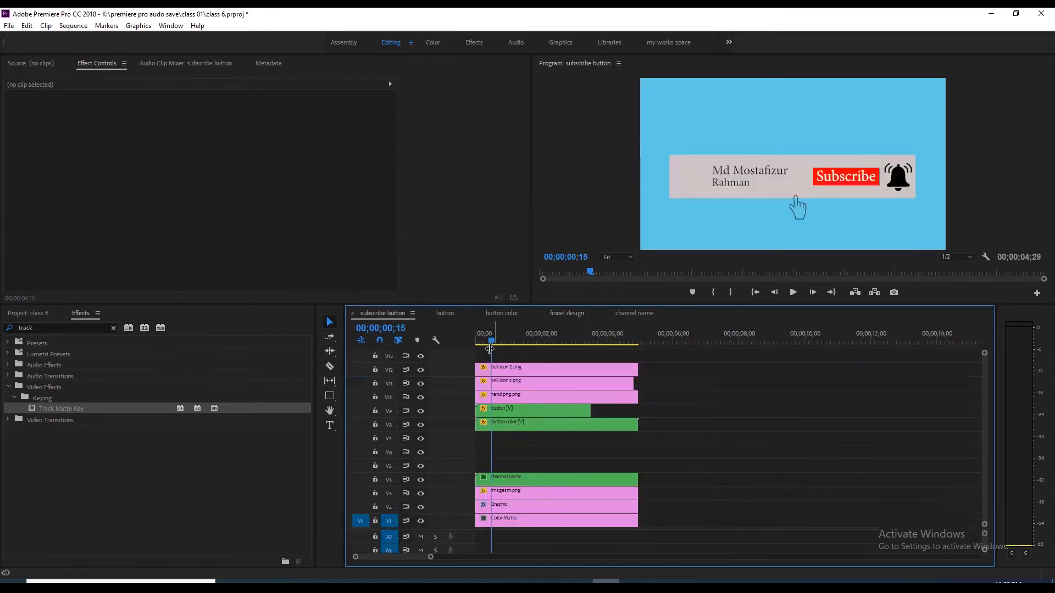
{"action": "left_click_drag", "start_coordinate": [484, 342], "coordinate": [607, 342]}
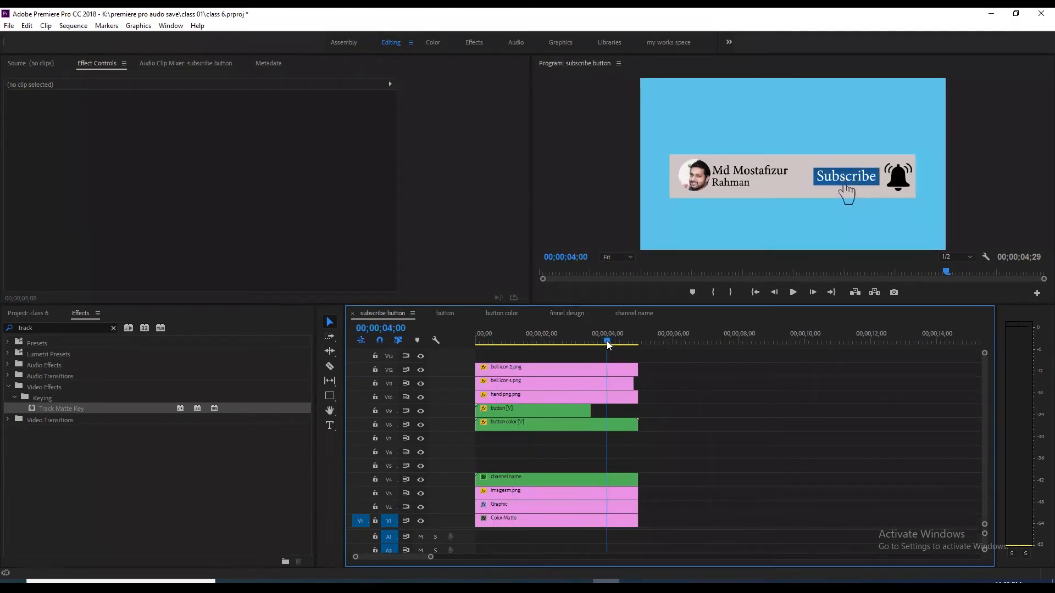
{"action": "left_click", "coordinate": [639, 312]}
{"action": "left_click", "coordinate": [574, 312]}
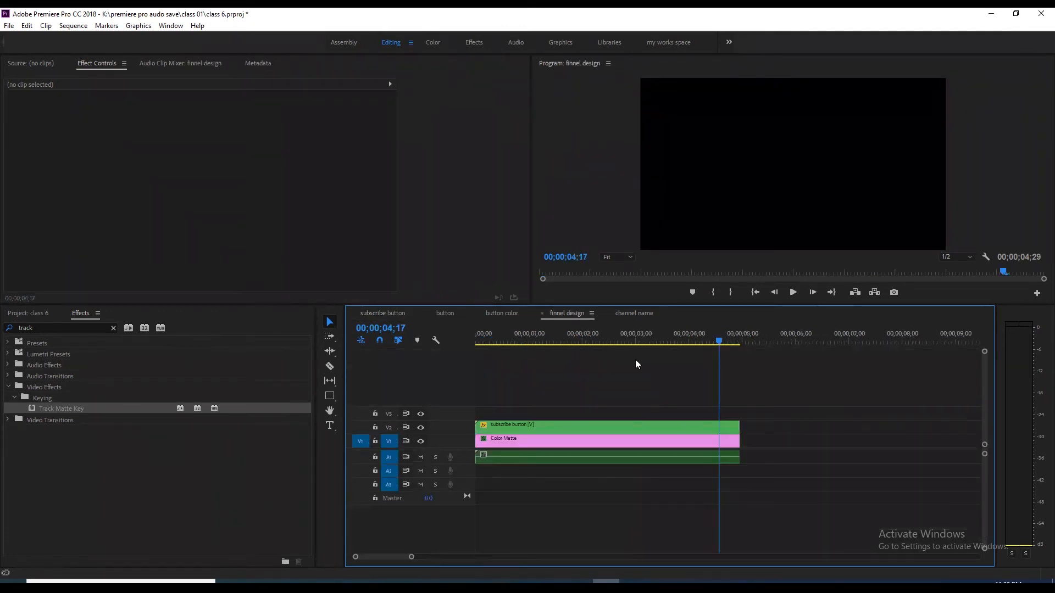
{"action": "left_click", "coordinate": [684, 434]}
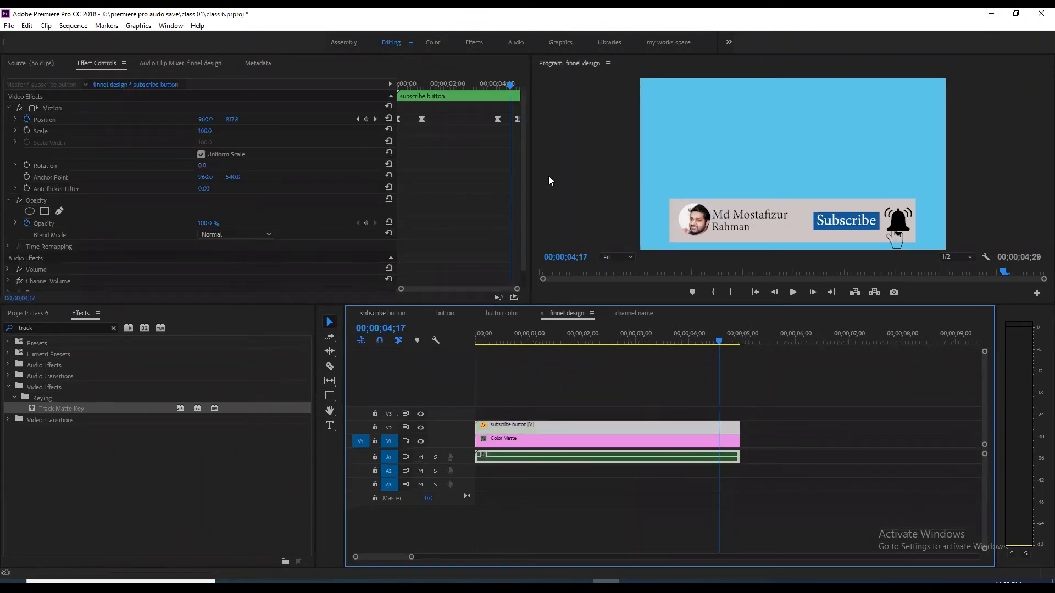
Move the banner's last Position keyframe to Y 711.0 a few frames later and scrub to check.
{"action": "left_click_drag", "start_coordinate": [498, 119], "coordinate": [510, 120]}
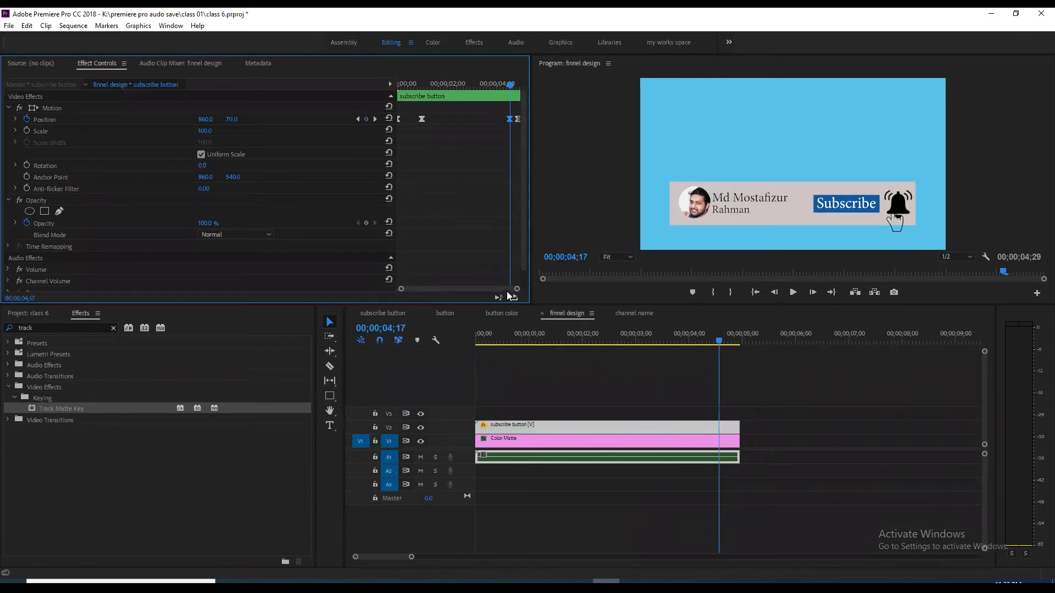
{"action": "left_click_drag", "start_coordinate": [515, 290], "coordinate": [480, 290]}
{"action": "left_click_drag", "start_coordinate": [485, 121], "coordinate": [522, 122]}
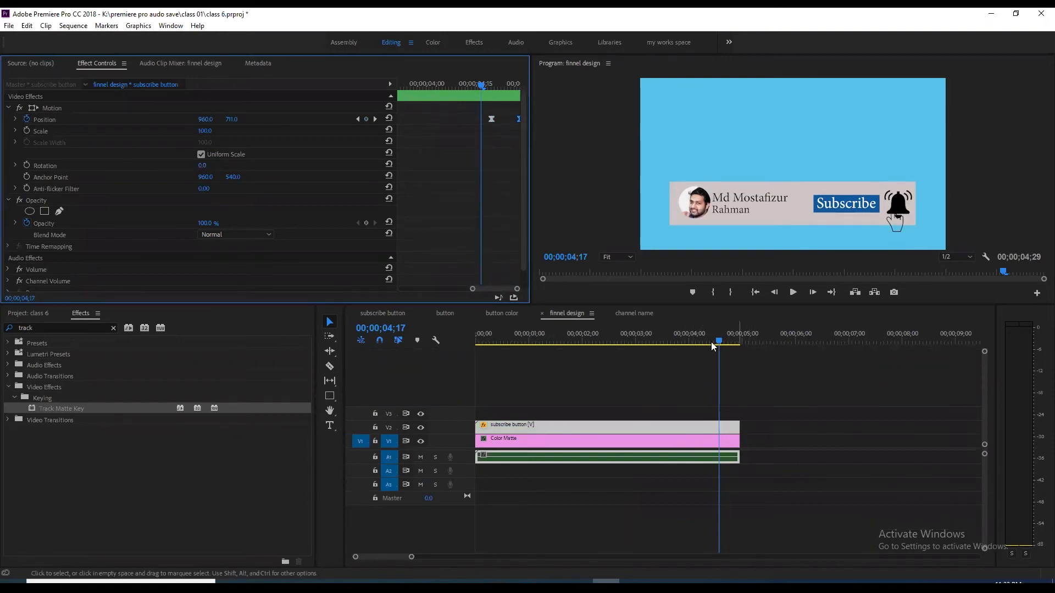
{"action": "left_click", "coordinate": [596, 340]}
{"action": "left_click_drag", "start_coordinate": [627, 346], "coordinate": [681, 346]}
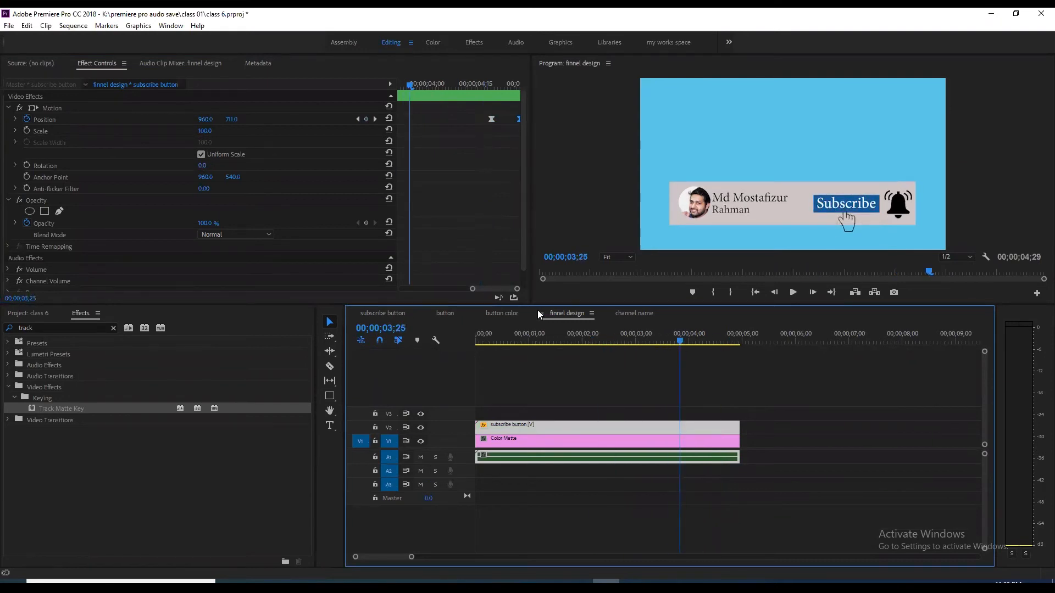
{"action": "left_click", "coordinate": [503, 314]}
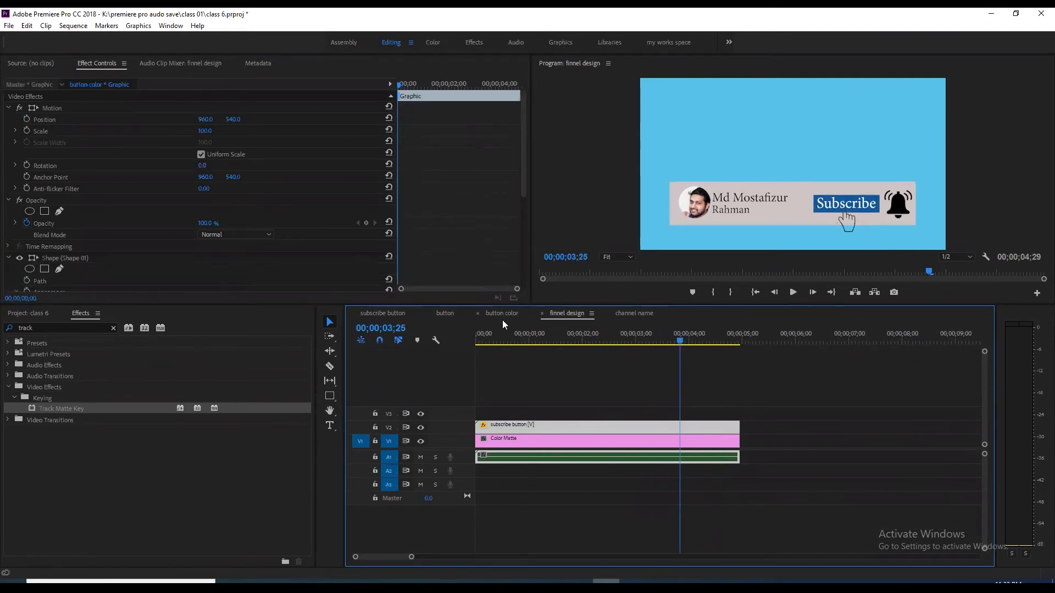
Turn off V12's eye in the subscribe button sequence and select the bell icon s.png clip.
{"action": "left_click", "coordinate": [449, 314]}
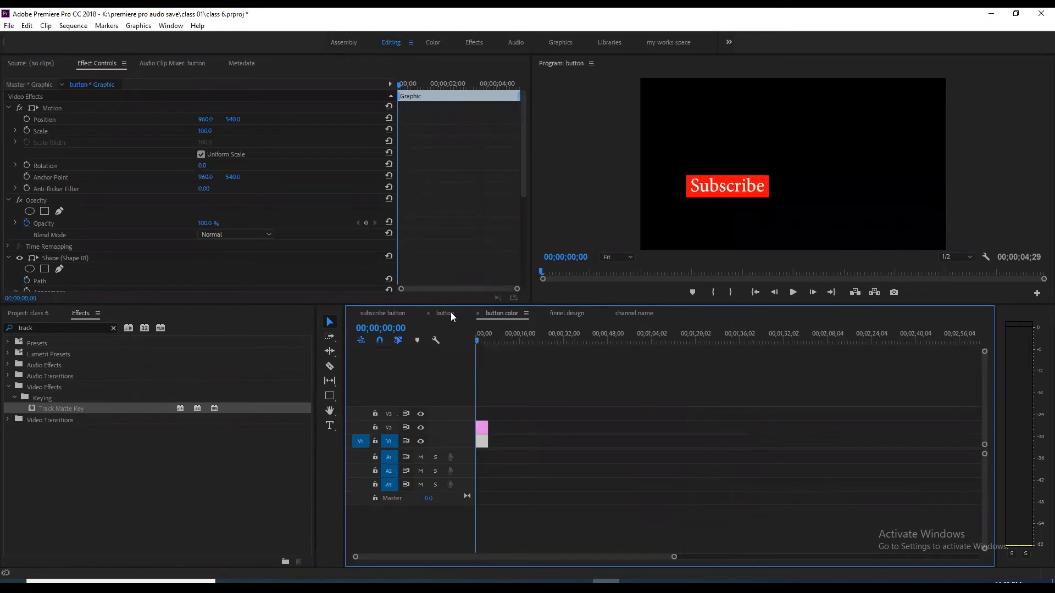
{"action": "left_click", "coordinate": [385, 312]}
{"action": "mouse_move", "coordinate": [605, 344]}
{"action": "left_mouse_down"}
{"action": "mouse_move", "coordinate": [478, 346]}
{"action": "mouse_move", "coordinate": [603, 343]}
{"action": "left_mouse_up"}
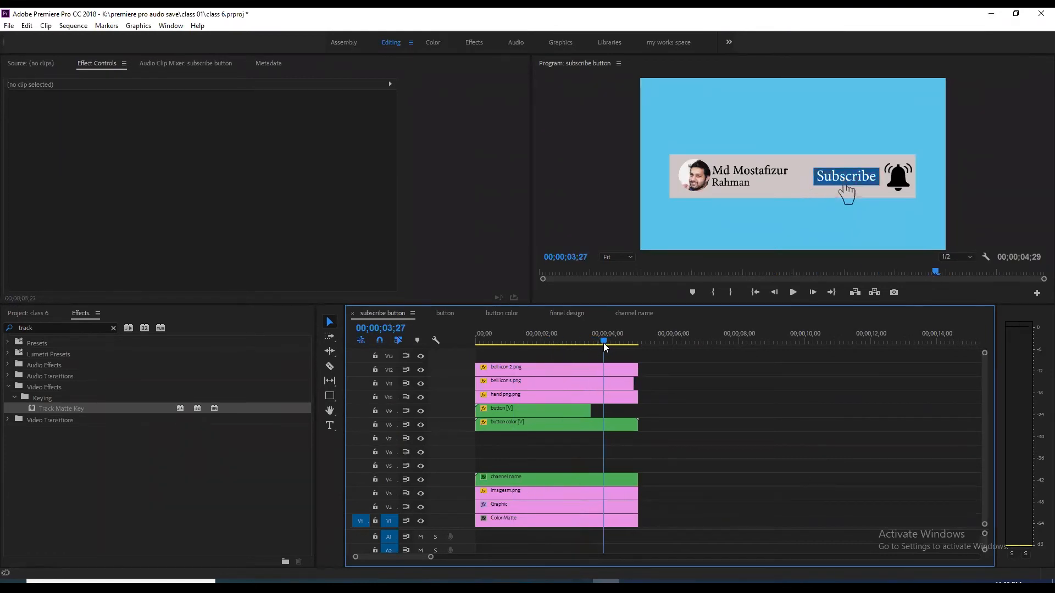
{"action": "left_click", "coordinate": [423, 370]}
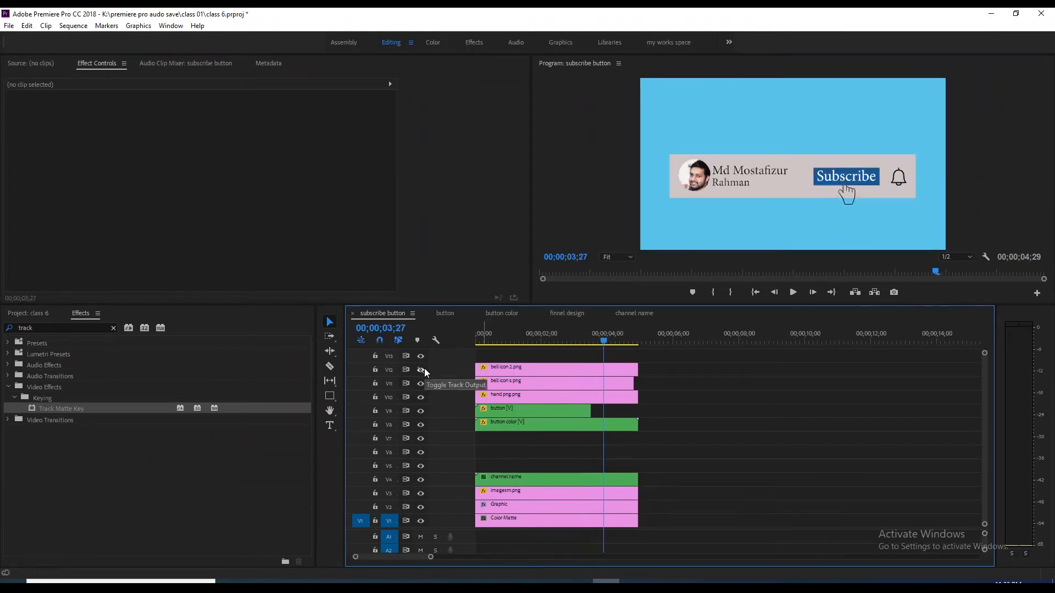
{"action": "left_click", "coordinate": [590, 341]}
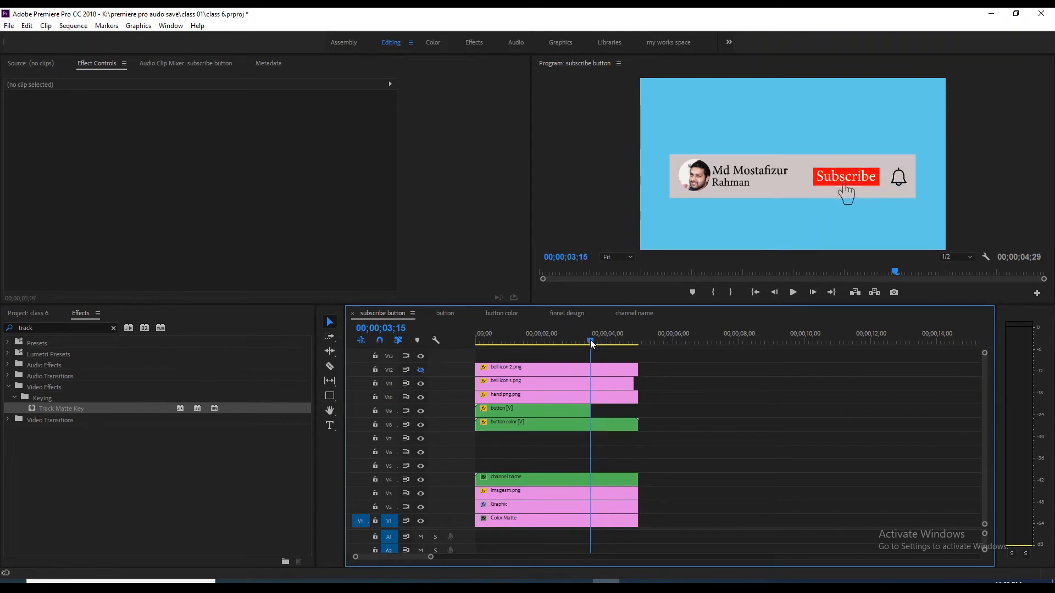
{"action": "left_click", "coordinate": [562, 382]}
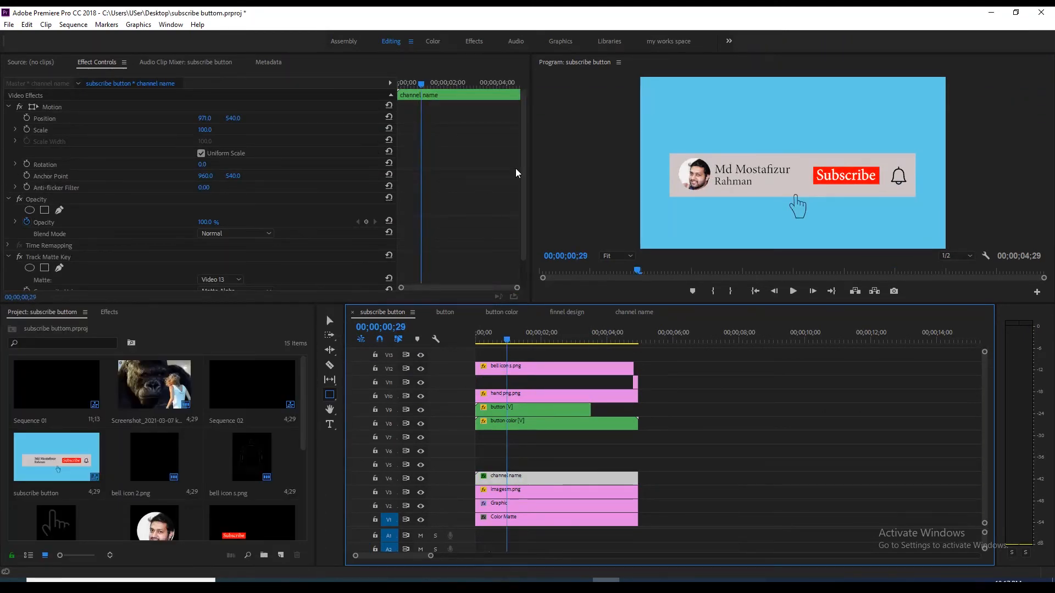
Remove the Track Matte Key and frame the channel name with a rectangular opacity mask (feather 10).
{"action": "left_click_drag", "start_coordinate": [521, 150], "coordinate": [520, 180]}
{"action": "left_click", "coordinate": [529, 481]}
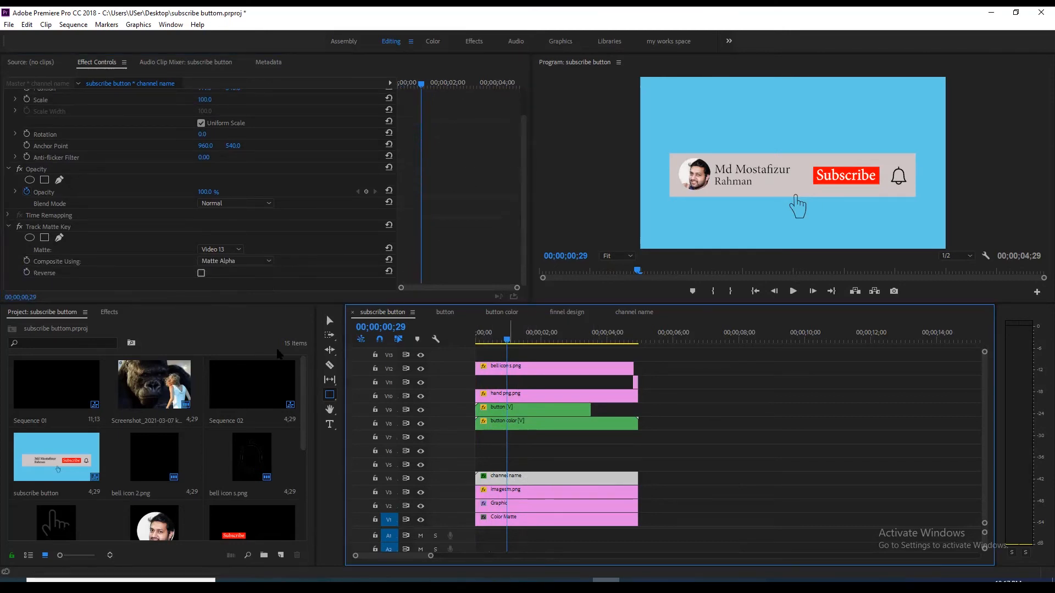
{"action": "left_click", "coordinate": [55, 227]}
{"action": "key", "text": "Delete"}
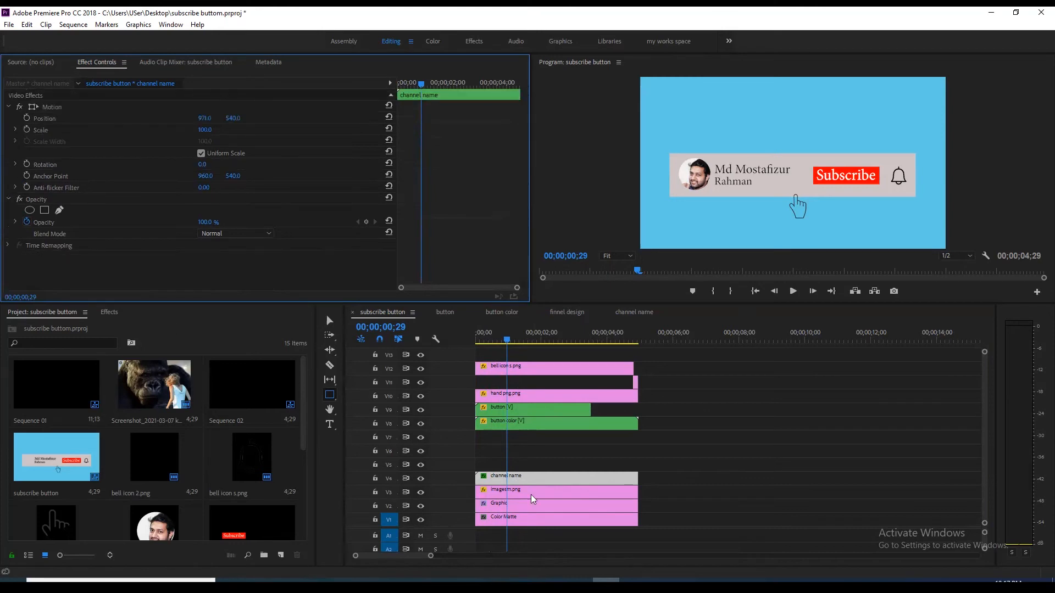
{"action": "left_click", "coordinate": [44, 210]}
{"action": "left_click_drag", "start_coordinate": [742, 175], "coordinate": [746, 176]}
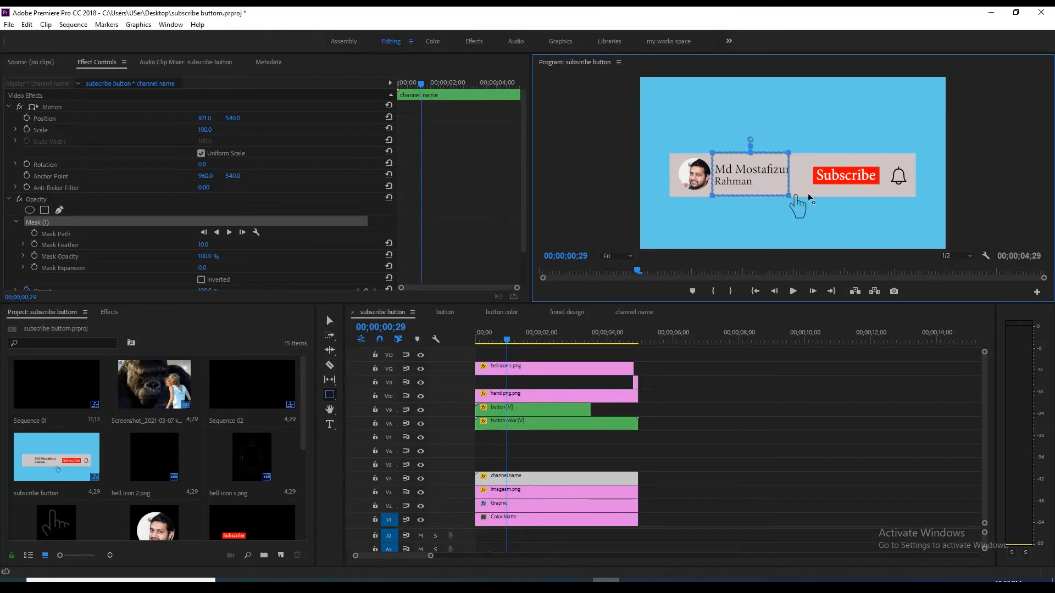
Widen the mask over the full name and set Mask Feather to 0.
{"action": "left_click_drag", "start_coordinate": [809, 197], "coordinate": [794, 196]}
{"action": "left_click", "coordinate": [203, 244]}
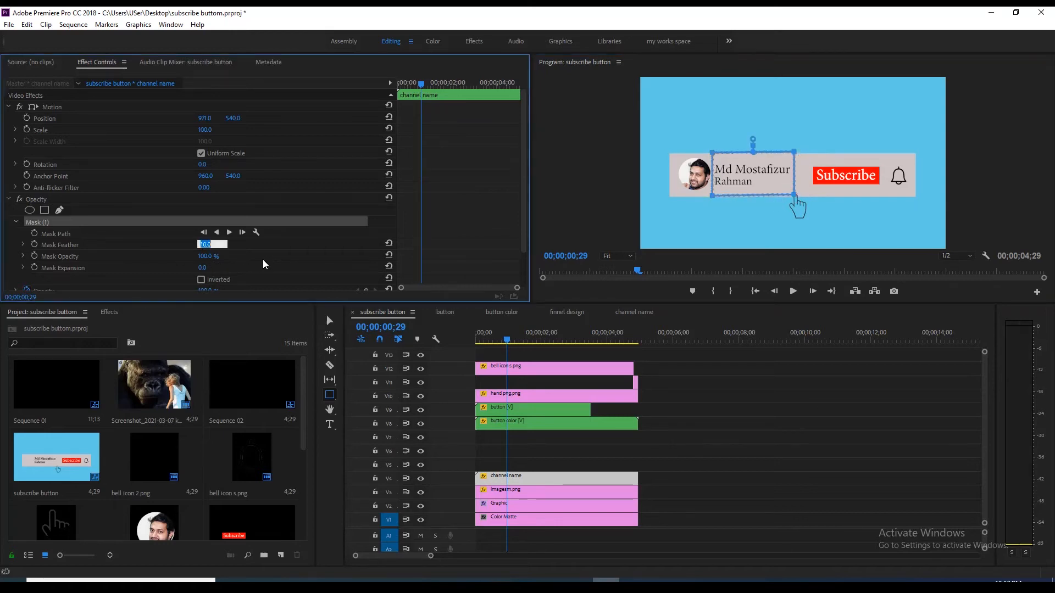
{"action": "type", "text": "0"}
{"action": "left_click", "coordinate": [253, 240]}
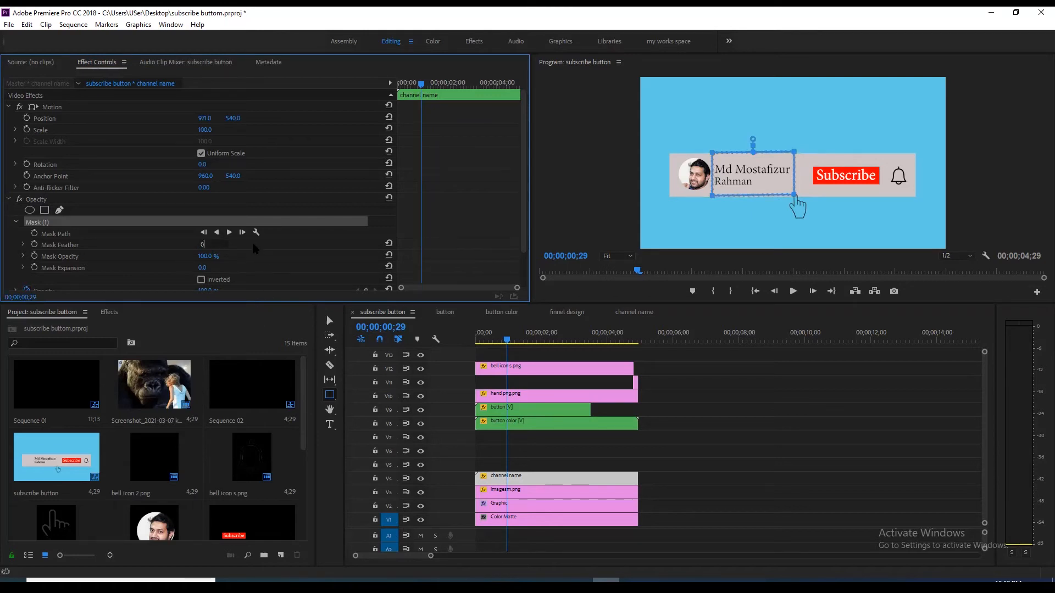
Shift the mask left onto the photo so the channel name is hidden.
{"action": "left_click", "coordinate": [37, 221]}
{"action": "left_click", "coordinate": [764, 174]}
{"action": "left_click_drag", "start_coordinate": [736, 175], "coordinate": [688, 176]}
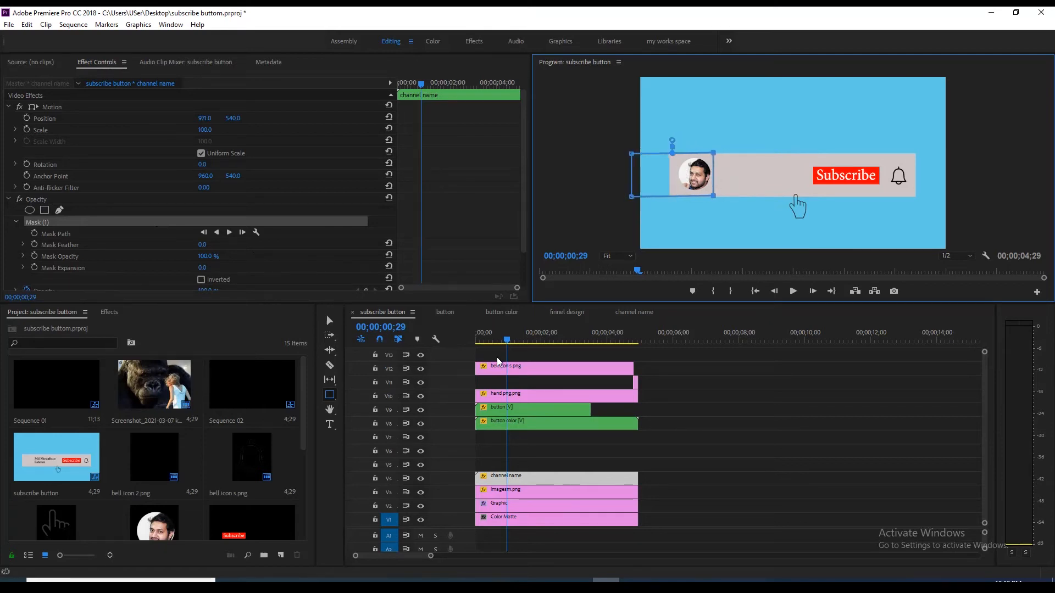
Keyframe Mask Path hidden at 0;21, then slide the mask right to reveal the name at 1;03.
{"action": "left_click", "coordinate": [500, 339]}
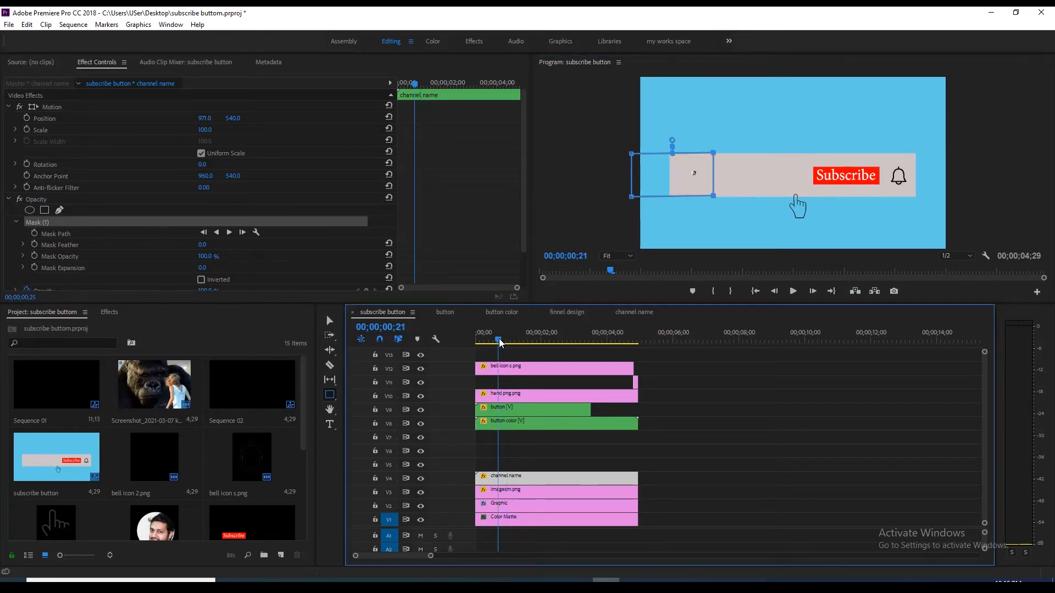
{"action": "left_click", "coordinate": [33, 233]}
{"action": "left_click_drag", "start_coordinate": [499, 341], "coordinate": [512, 340]}
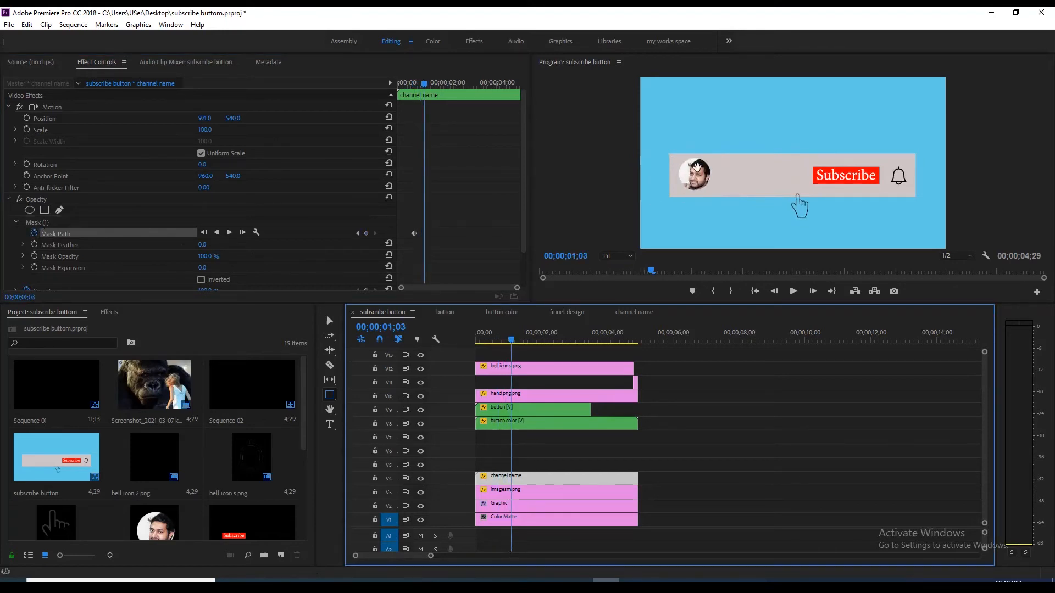
{"action": "left_click", "coordinate": [39, 222]}
{"action": "left_click_drag", "start_coordinate": [684, 173], "coordinate": [755, 172]}
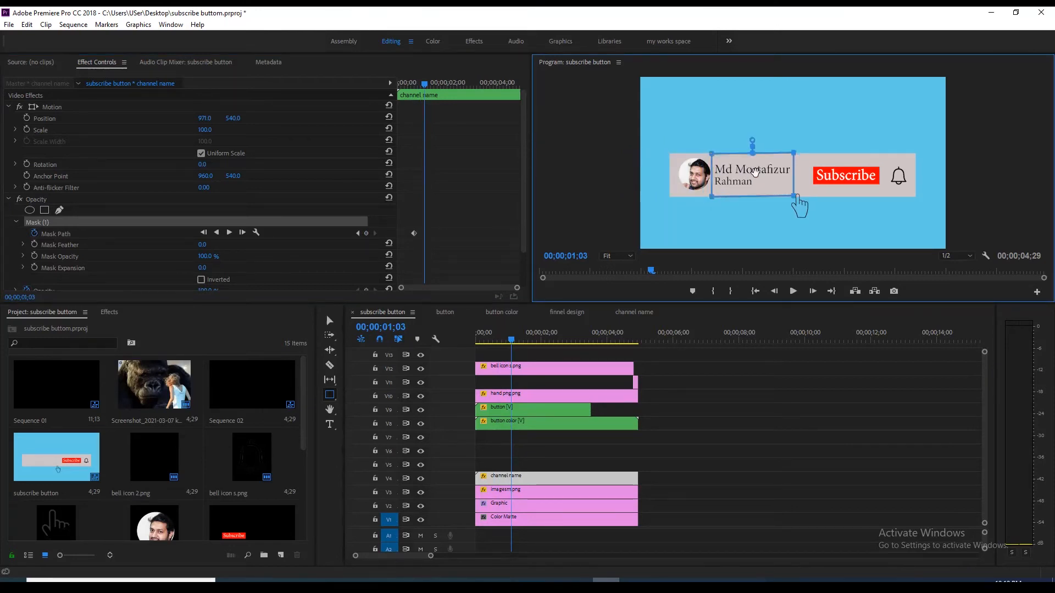
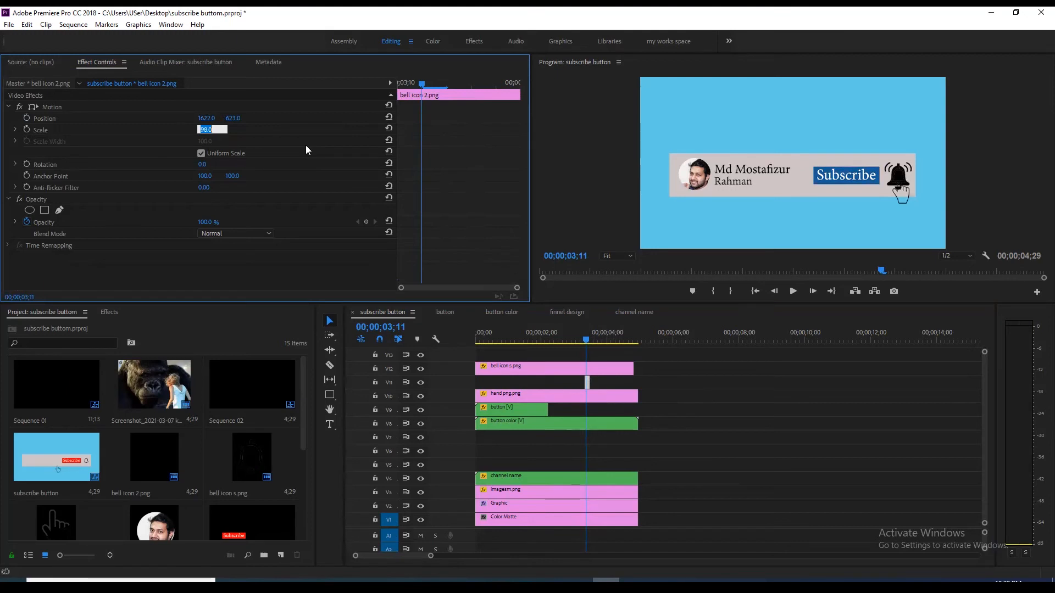
Reduce bell icon 2.png's Scale from 84 to 74 and finally to 73.
{"action": "type", "text": "84"}
{"action": "key", "text": "Return"}
{"action": "type", "text": "74"}
{"action": "key", "text": "Return"}
{"action": "type", "text": "73"}
{"action": "key", "text": "Return"}
Split bell icon s.png at about 3;11 and delete the part after the cut.
{"action": "mouse_move", "coordinate": [587, 340]}
{"action": "left_mouse_down"}
{"action": "mouse_move", "coordinate": [599, 340]}
{"action": "mouse_move", "coordinate": [587, 339]}
{"action": "left_mouse_up"}
{"action": "left_click", "coordinate": [606, 368]}
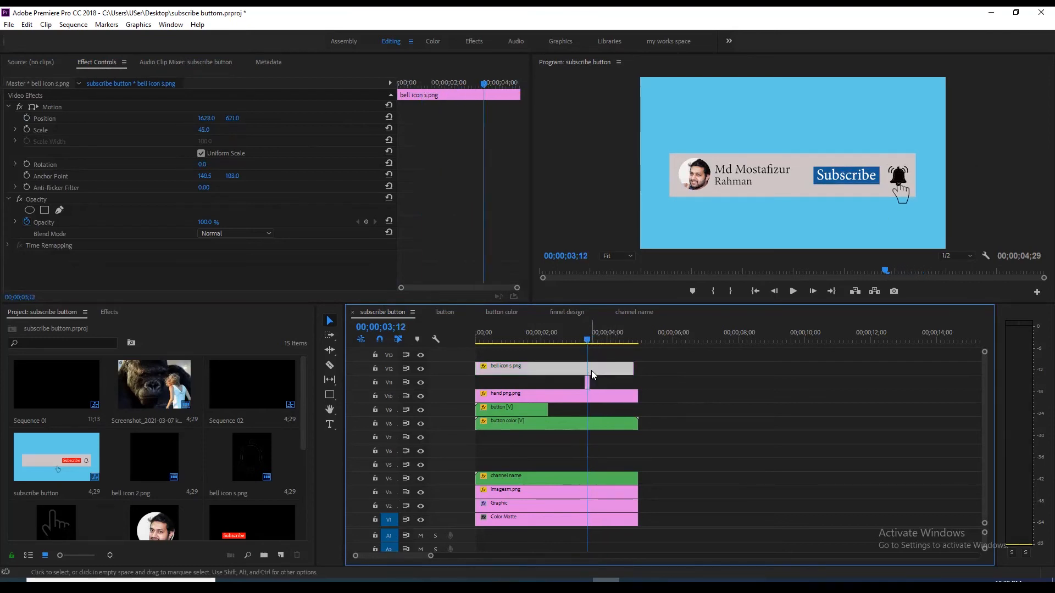
{"action": "key", "text": "c"}
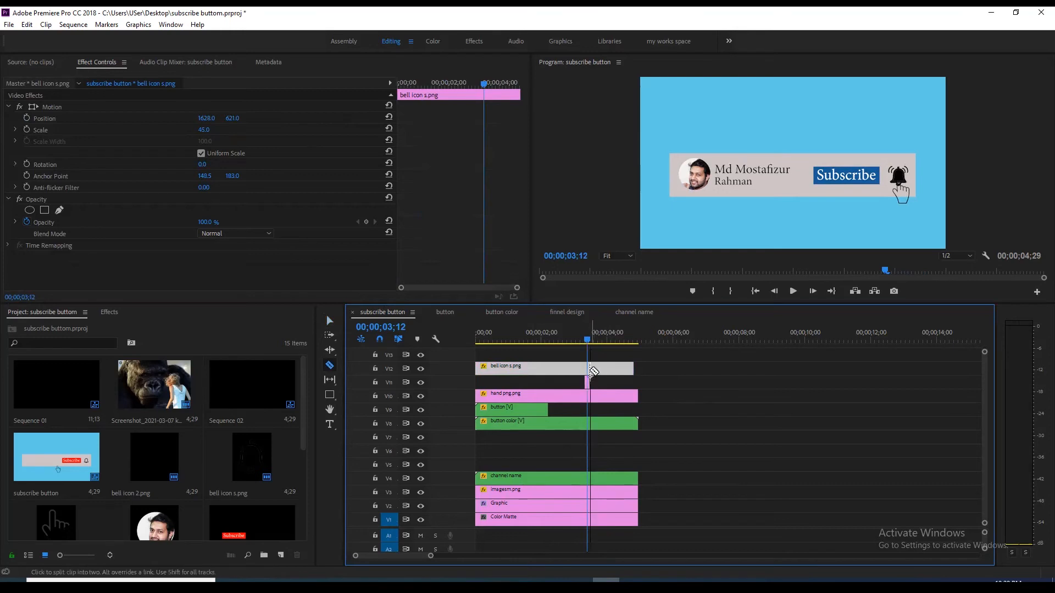
{"action": "left_click", "coordinate": [589, 369]}
{"action": "key", "text": "v"}
{"action": "left_click", "coordinate": [608, 372]}
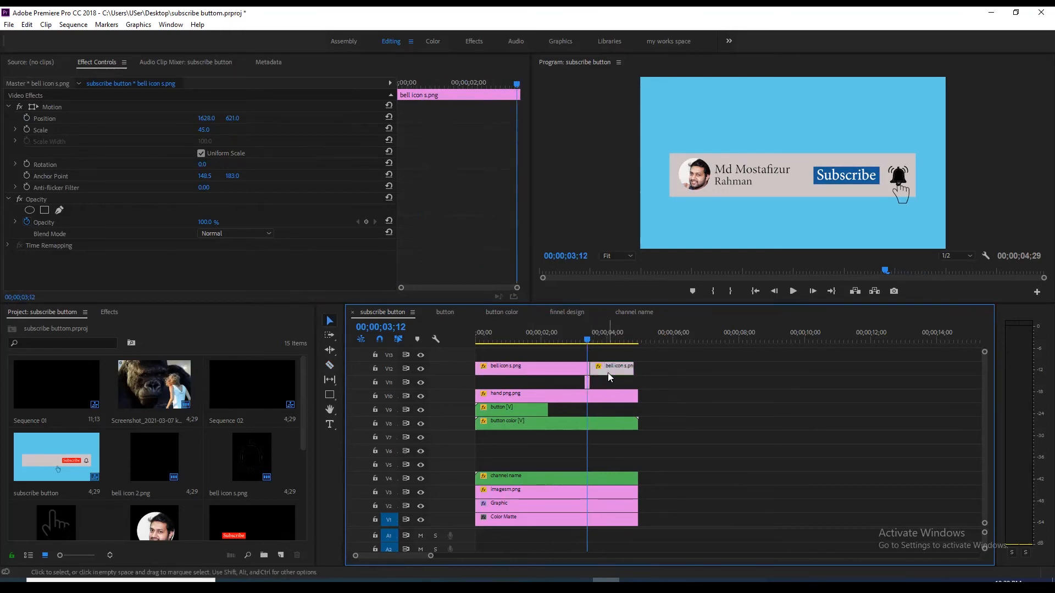
{"action": "key", "text": "Delete"}
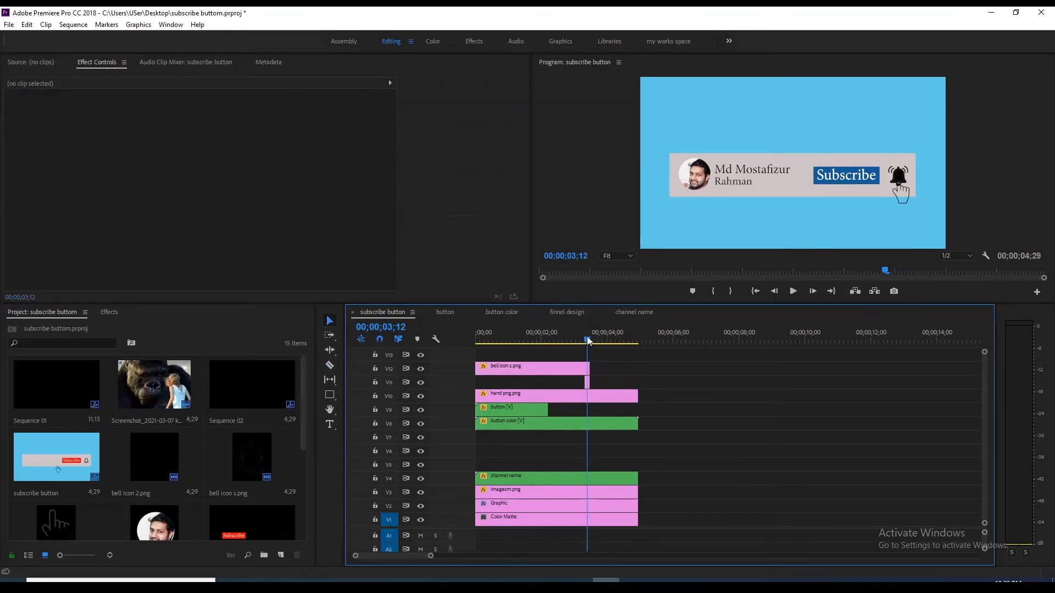
Play the sequence from the start and compare the bell change by toggling the still bell track.
{"action": "key", "text": "Home"}
{"action": "key", "text": "space"}
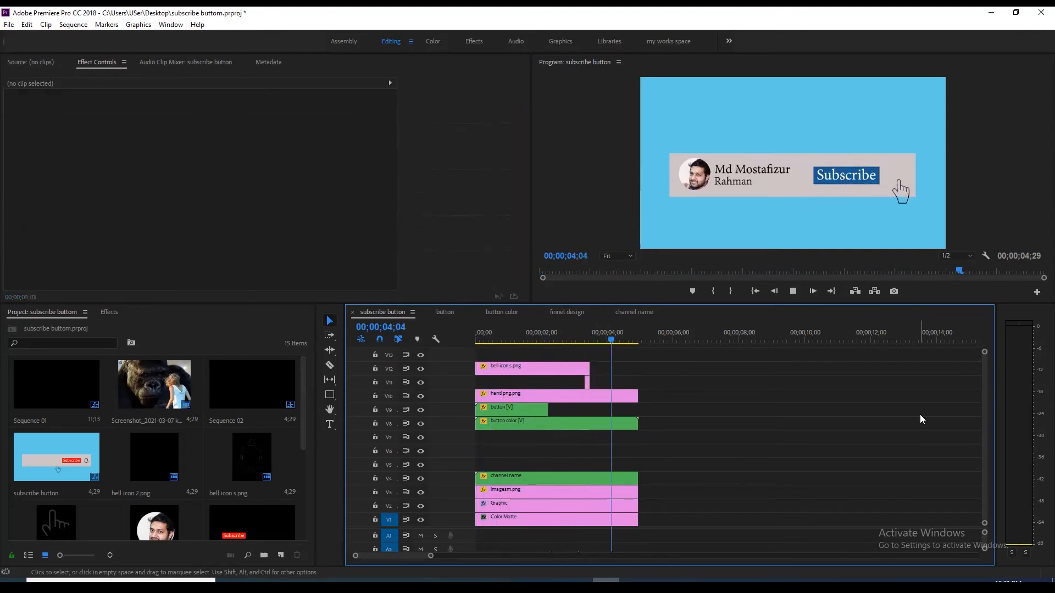
{"action": "key", "text": "space"}
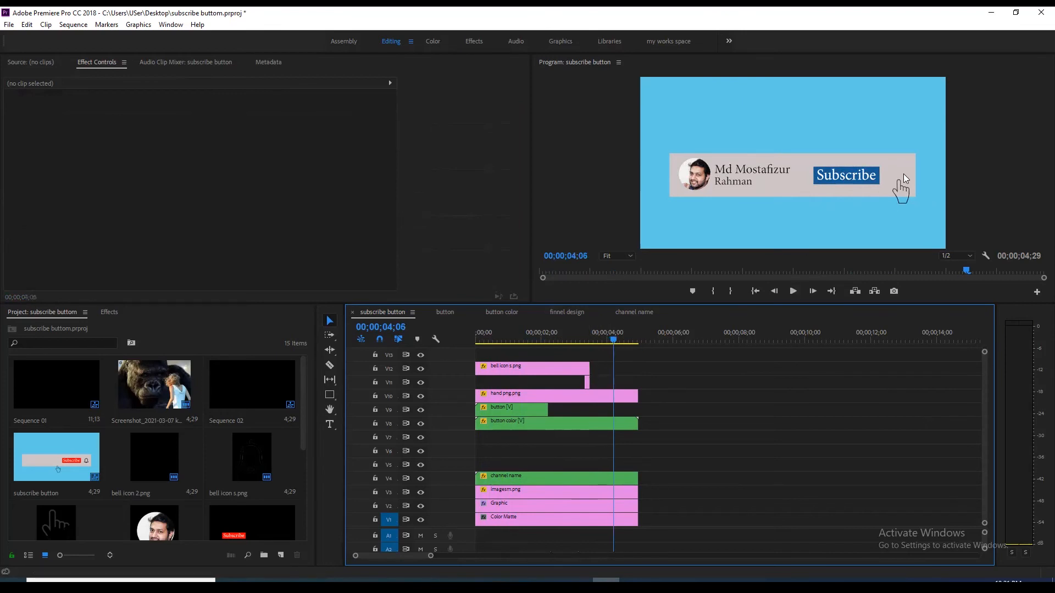
{"action": "mouse_move", "coordinate": [613, 341]}
{"action": "left_mouse_down"}
{"action": "mouse_move", "coordinate": [585, 341]}
{"action": "mouse_move", "coordinate": [602, 342]}
{"action": "left_mouse_up"}
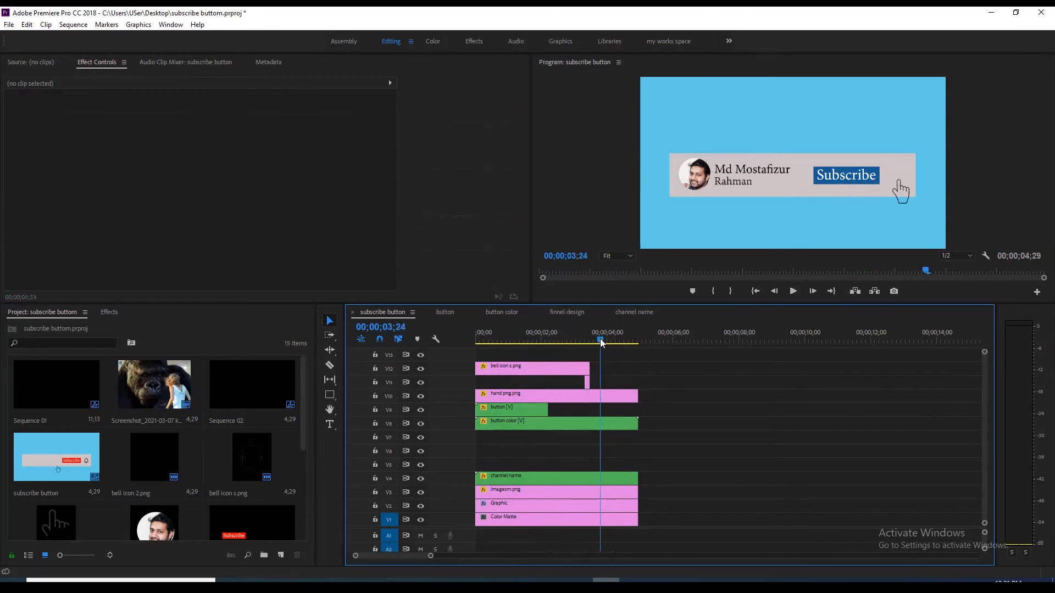
{"action": "left_click", "coordinate": [561, 370]}
{"action": "left_click", "coordinate": [576, 337]}
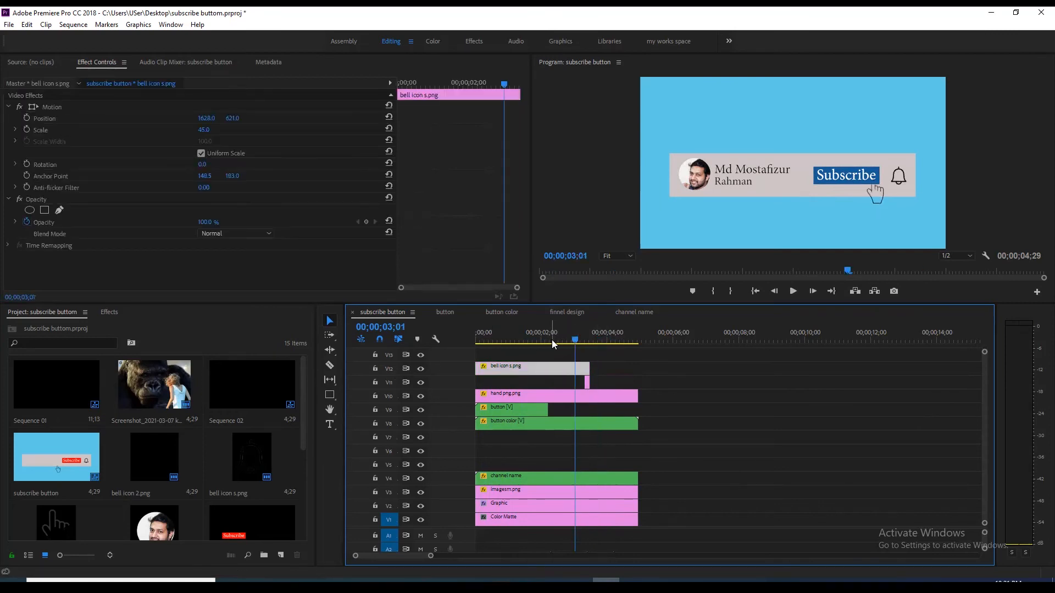
{"action": "left_click", "coordinate": [550, 339]}
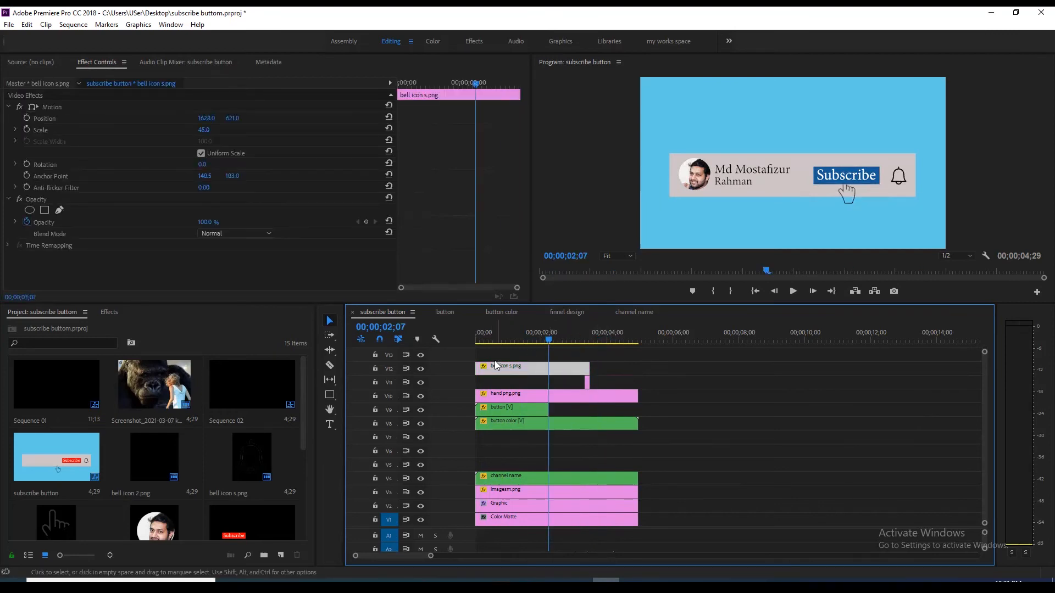
{"action": "left_click", "coordinate": [421, 369]}
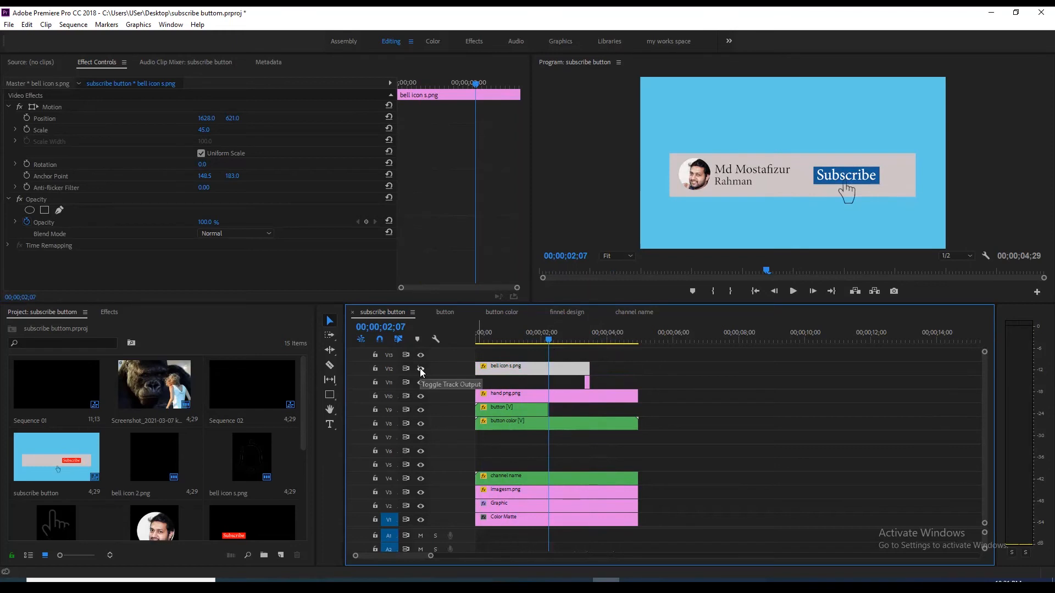
{"action": "left_click", "coordinate": [421, 369]}
Extend bell icon 2.png to the sequence end and check bell and hand at 3;21.
{"action": "left_click", "coordinate": [587, 383]}
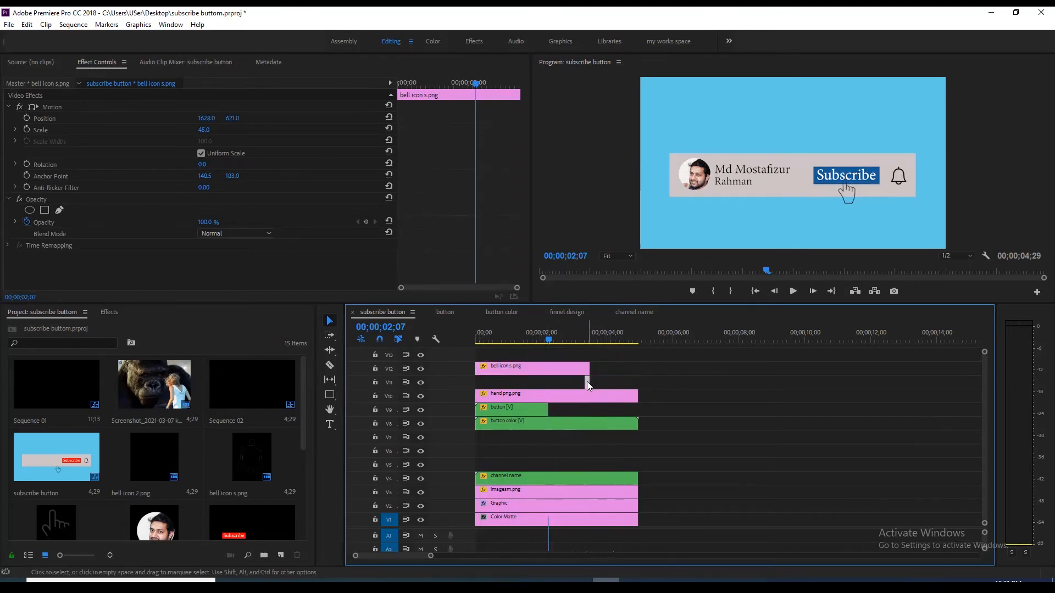
{"action": "left_click_drag", "start_coordinate": [589, 382], "coordinate": [638, 384]}
{"action": "left_click", "coordinate": [593, 340]}
{"action": "mouse_move", "coordinate": [593, 341]}
{"action": "left_mouse_down"}
{"action": "mouse_move", "coordinate": [574, 339]}
{"action": "mouse_move", "coordinate": [604, 345]}
{"action": "left_mouse_up"}
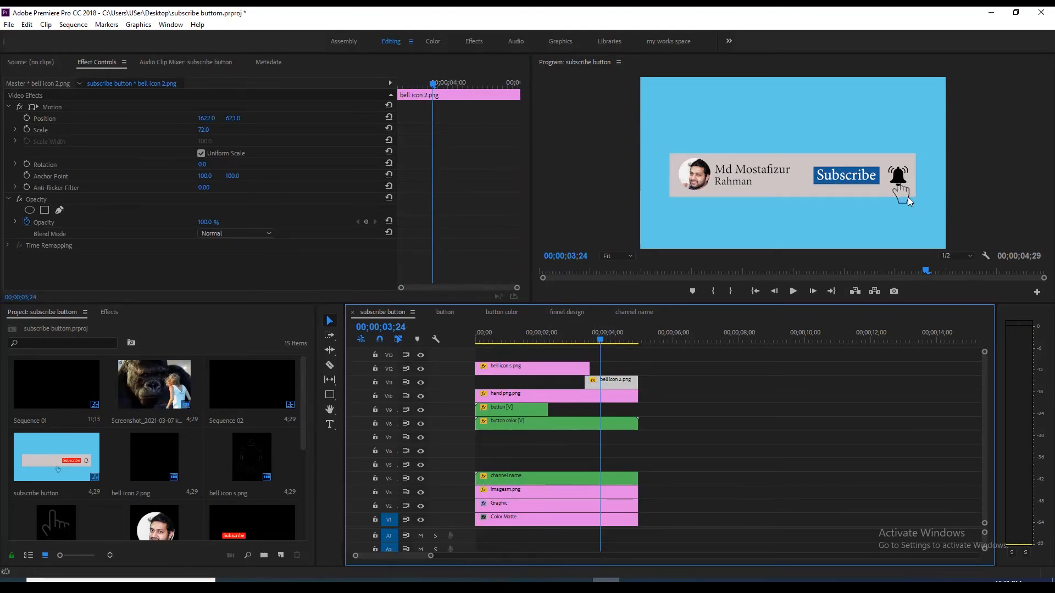
Split hand png.png at 3;24 and delete the part after the cut.
{"action": "left_click", "coordinate": [520, 395]}
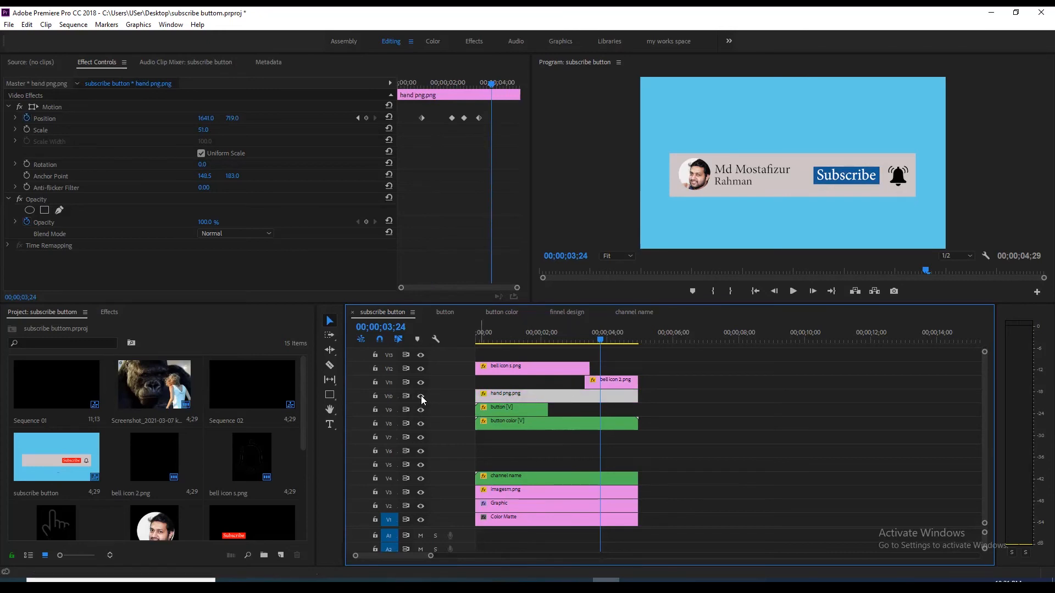
{"action": "key", "text": "c"}
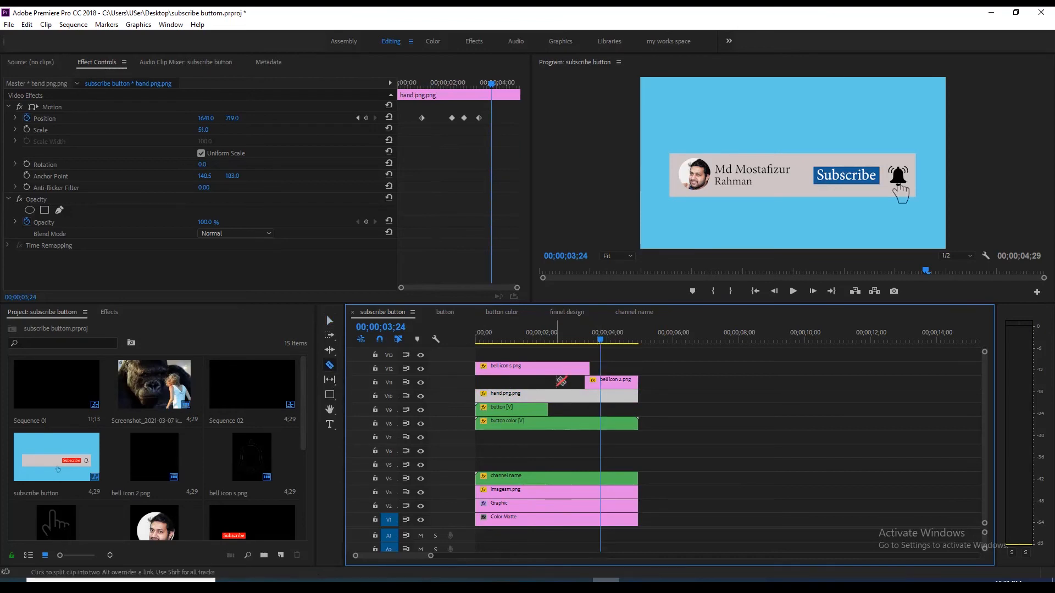
{"action": "left_click", "coordinate": [601, 397]}
{"action": "key", "text": "v"}
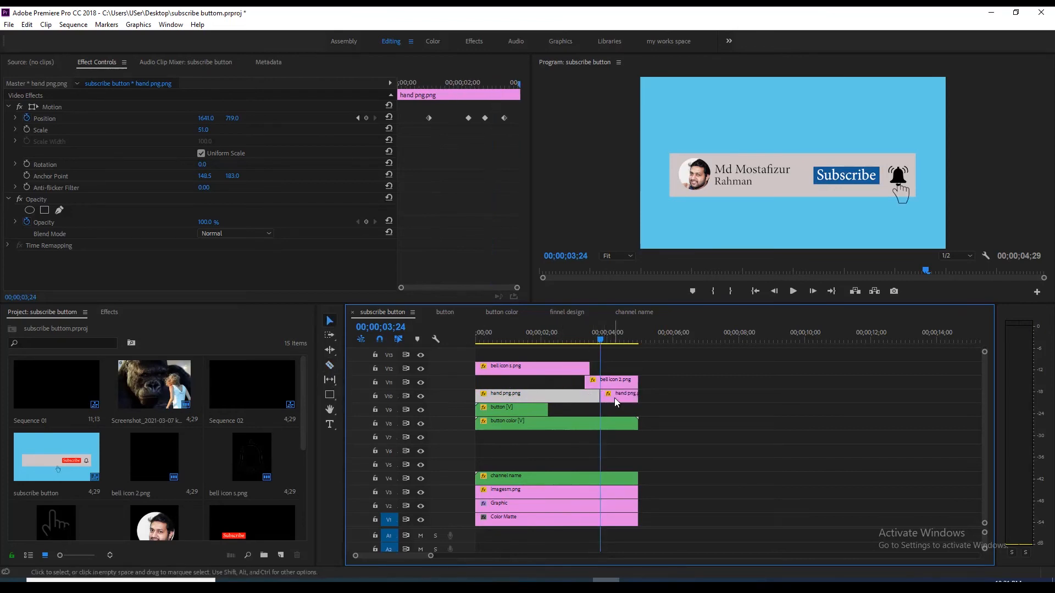
{"action": "left_click", "coordinate": [618, 396]}
{"action": "key", "text": "Delete"}
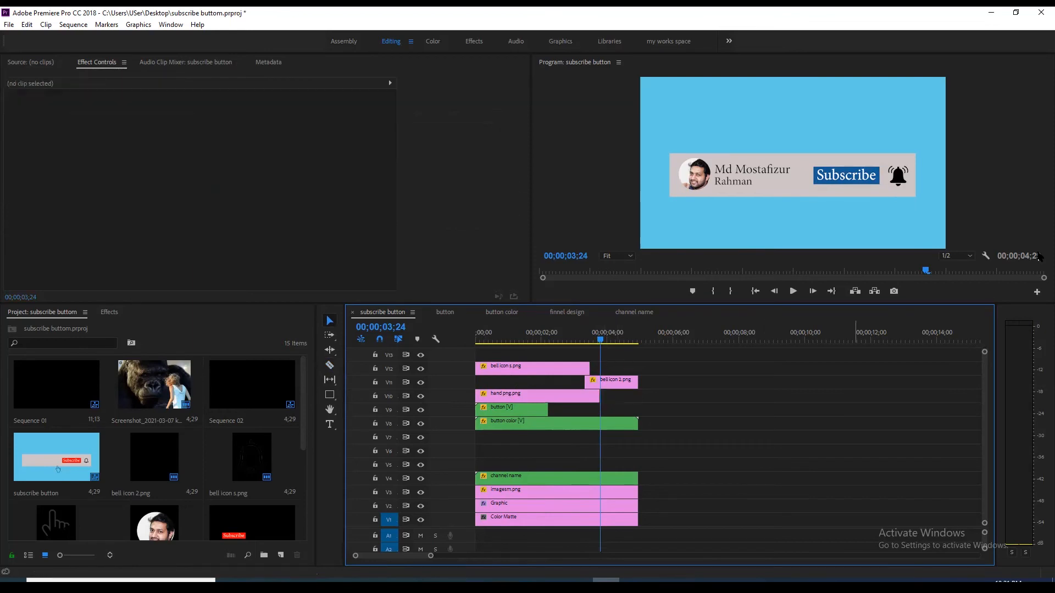
Play back the subscribe button sequence, then switch to the finnel design sequence.
{"action": "key", "text": "space"}
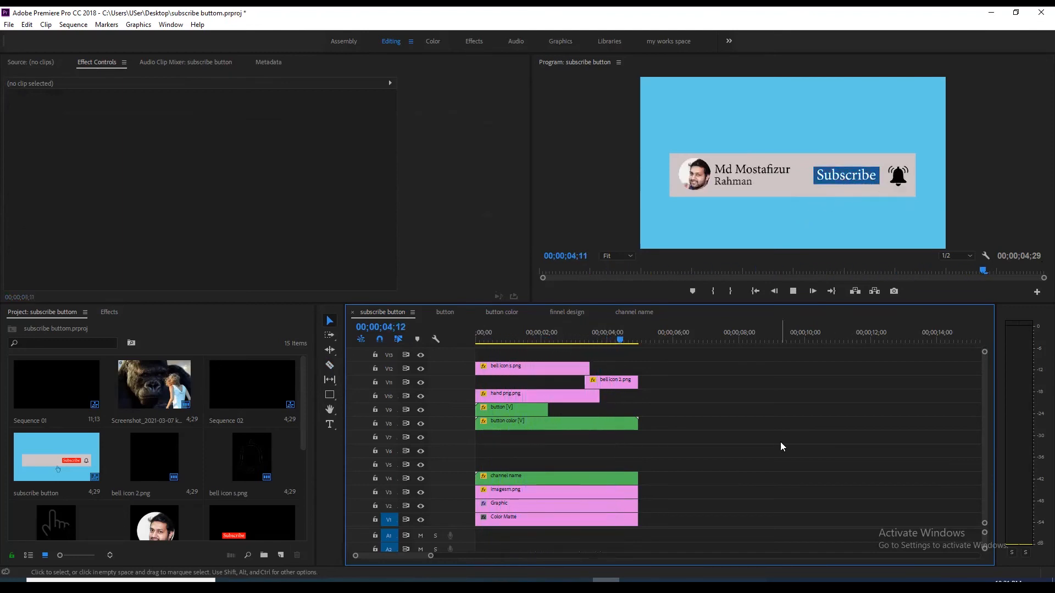
{"action": "left_click_drag", "start_coordinate": [631, 342], "coordinate": [444, 343]}
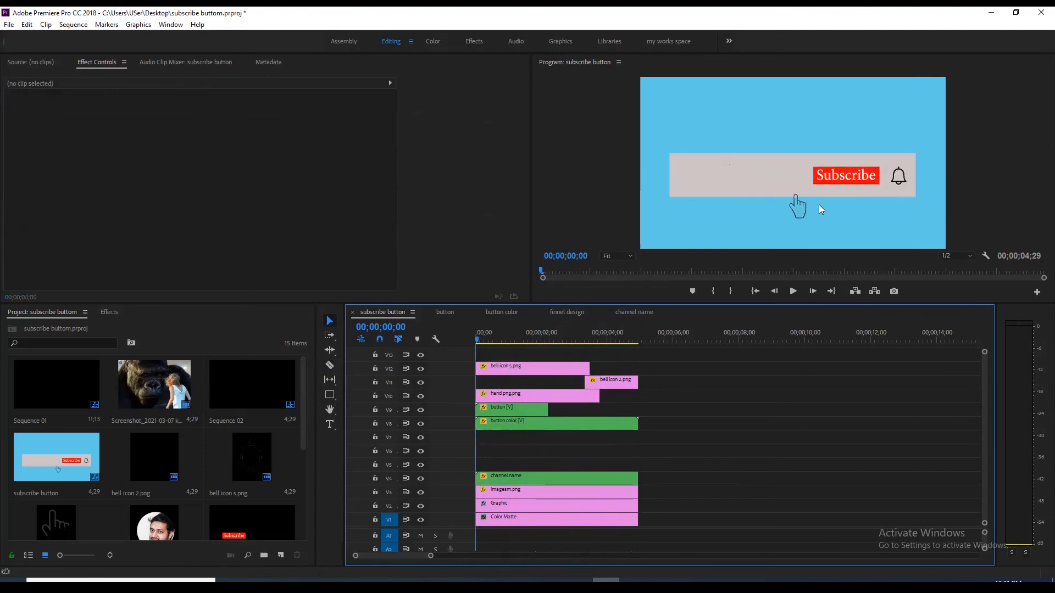
{"action": "left_click", "coordinate": [569, 313]}
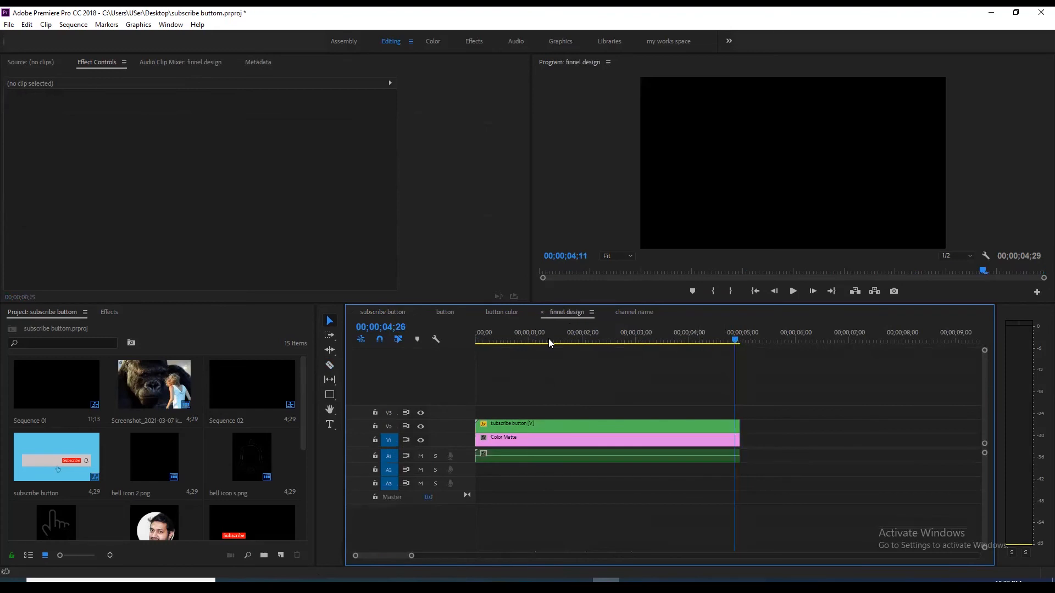
Play the finnel design animation from the start, stopping at 4;03, and save subscribe buttom.prproj.
{"action": "left_click_drag", "start_coordinate": [549, 343], "coordinate": [443, 337]}
{"action": "key", "text": "space"}
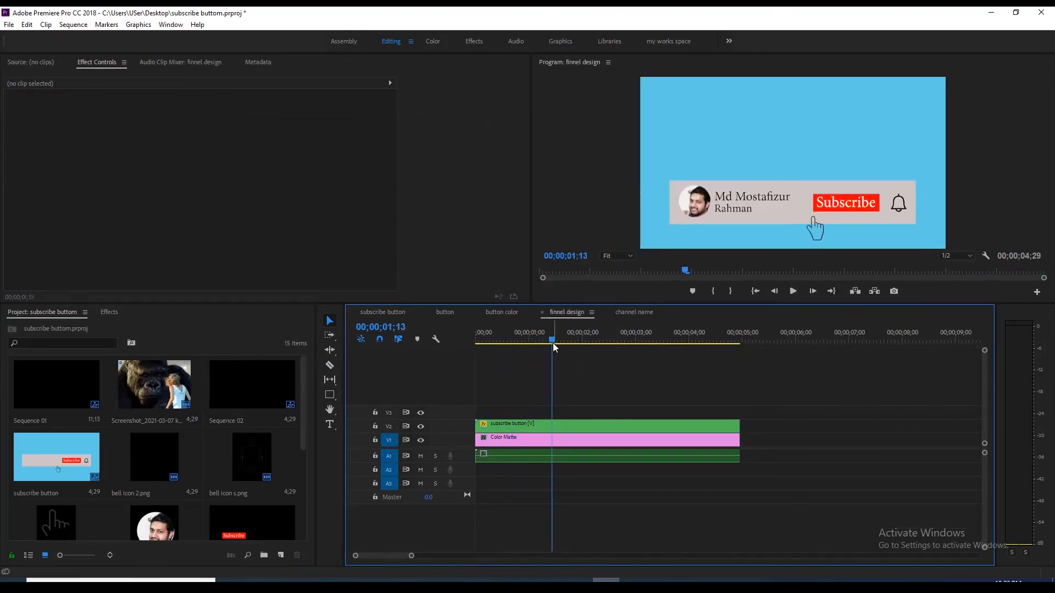
{"action": "left_click_drag", "start_coordinate": [553, 343], "coordinate": [421, 344]}
{"action": "key", "text": "space"}
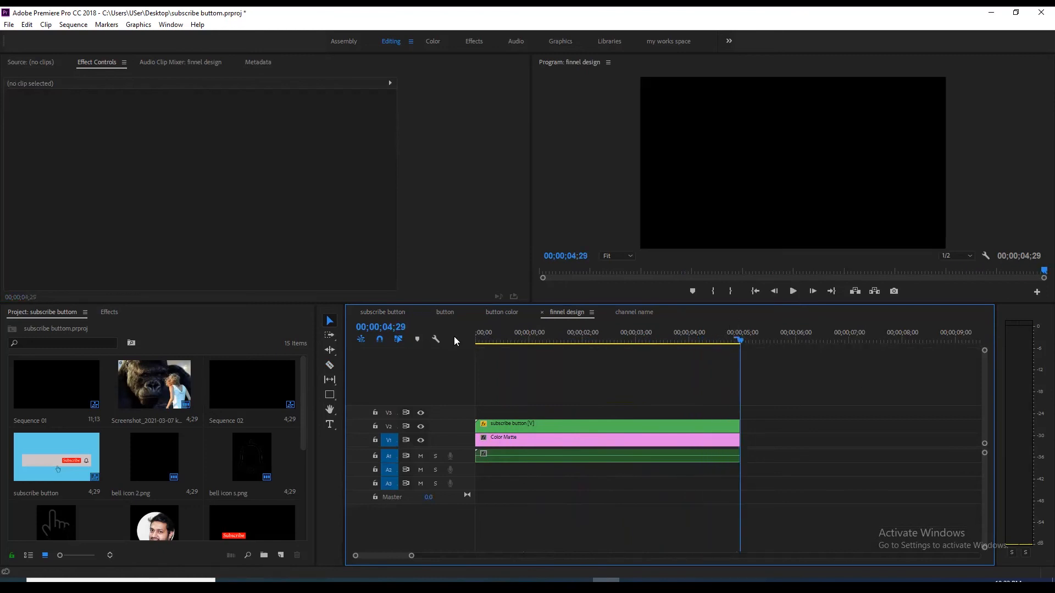
{"action": "key", "text": "Home"}
{"action": "key", "text": "space"}
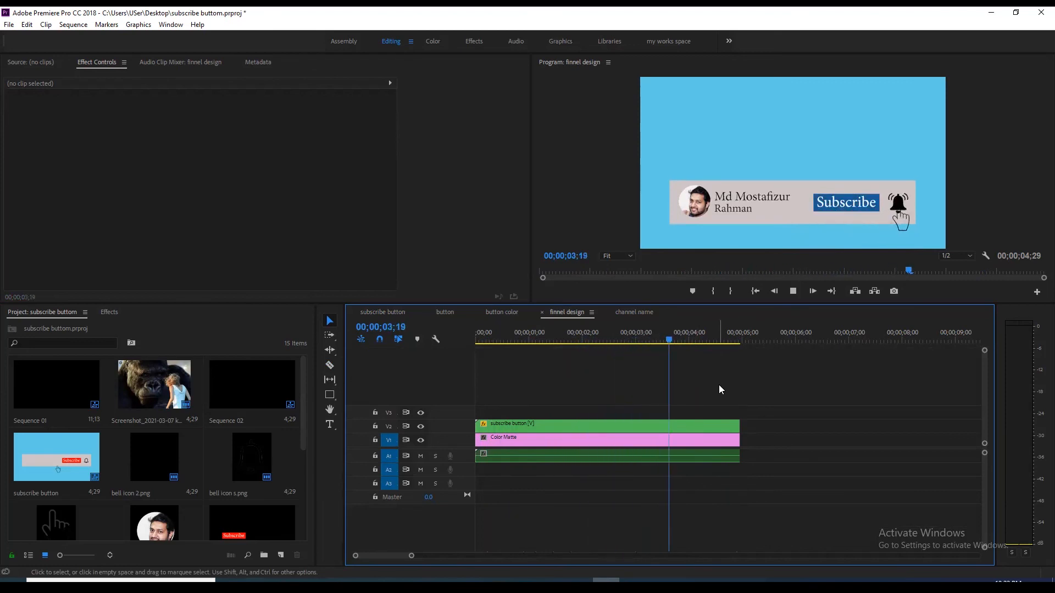
{"action": "key", "text": "space"}
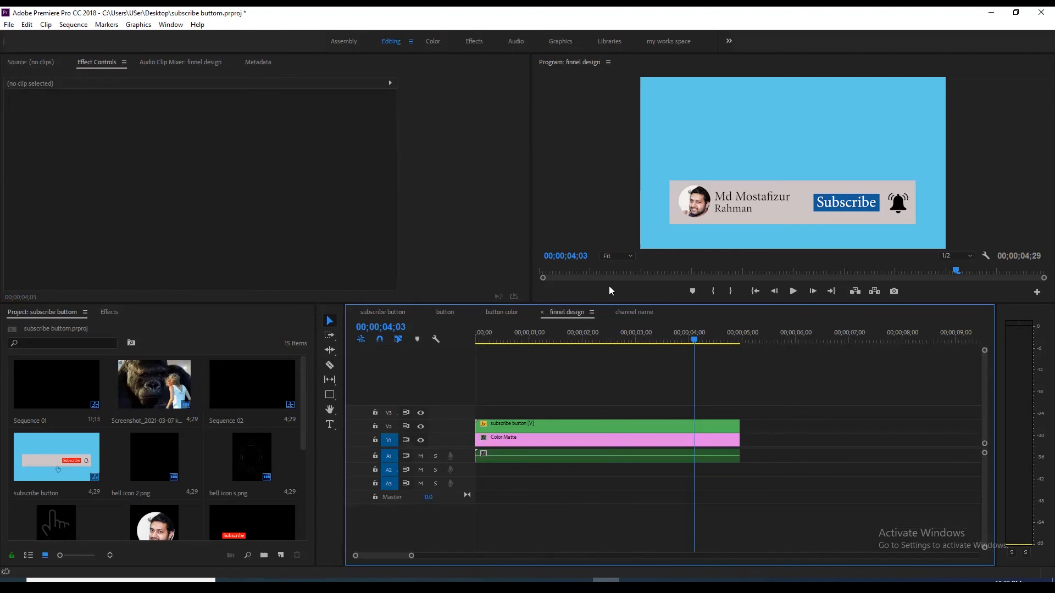
{"action": "key", "text": "ctrl+s"}
In the Firefox YouTube tab, search for 'subscribe bell icon sound effect'.
{"action": "left_click", "coordinate": [336, 581]}
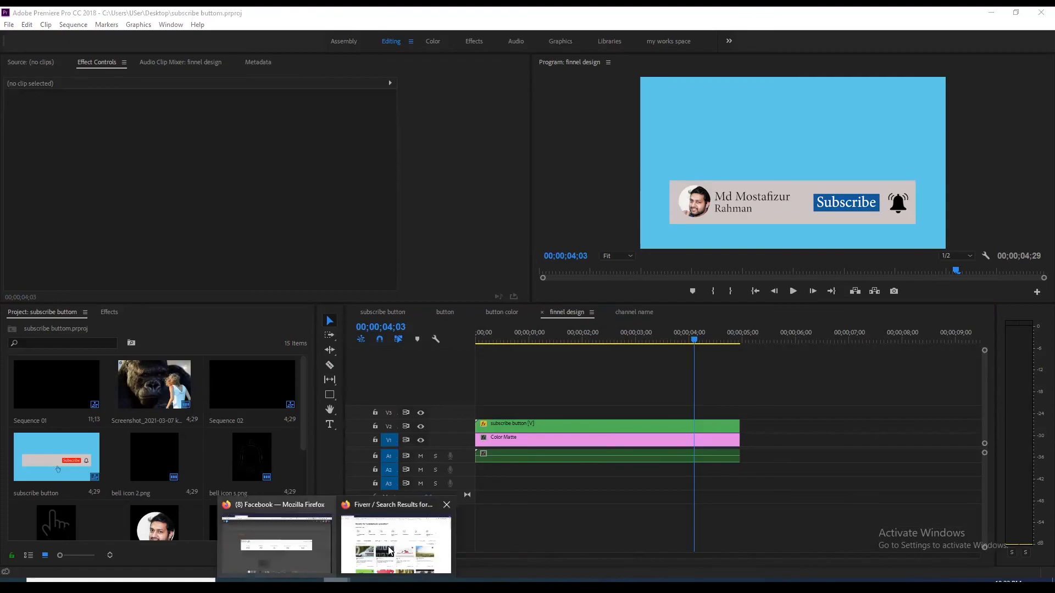
{"action": "left_click", "coordinate": [300, 545]}
{"action": "left_click", "coordinate": [55, 31]}
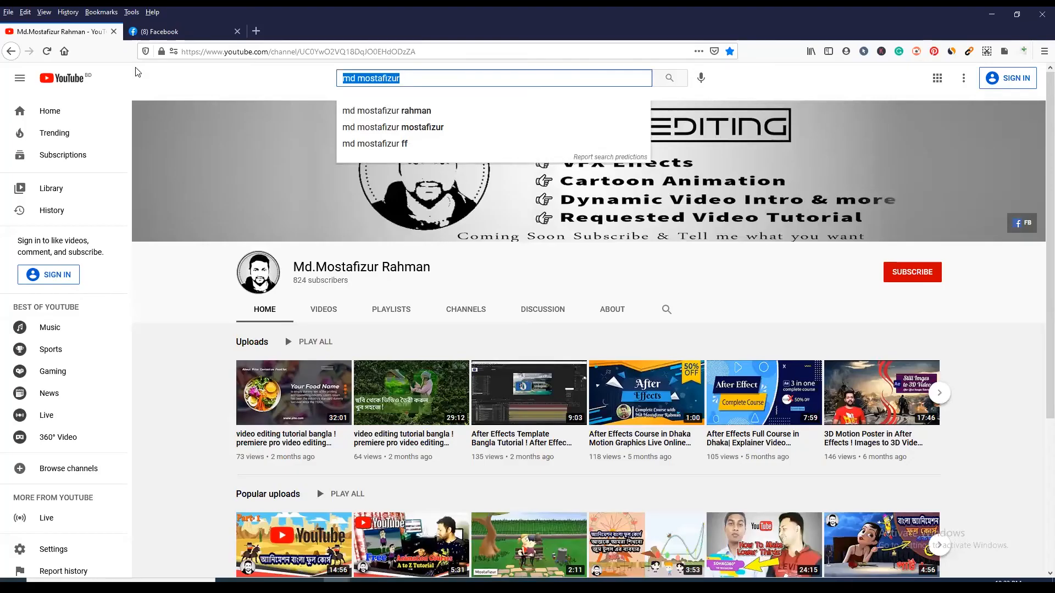
{"action": "type", "text": "suab"}
{"action": "key", "text": "BackSpace"}
{"action": "key", "text": "BackSpace"}
{"action": "type", "text": "b"}
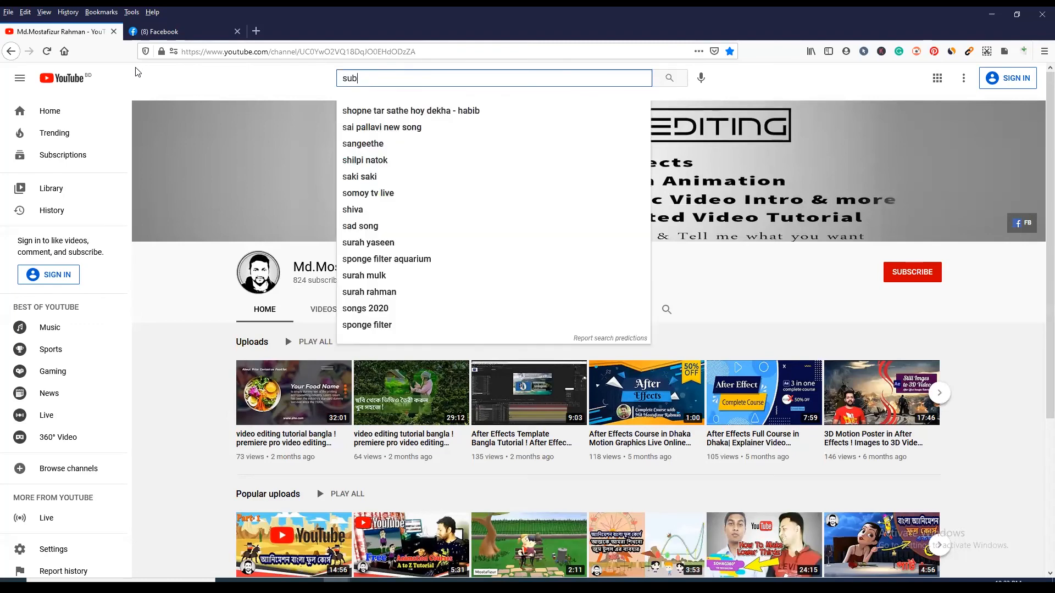
{"action": "type", "text": "scribe bill"}
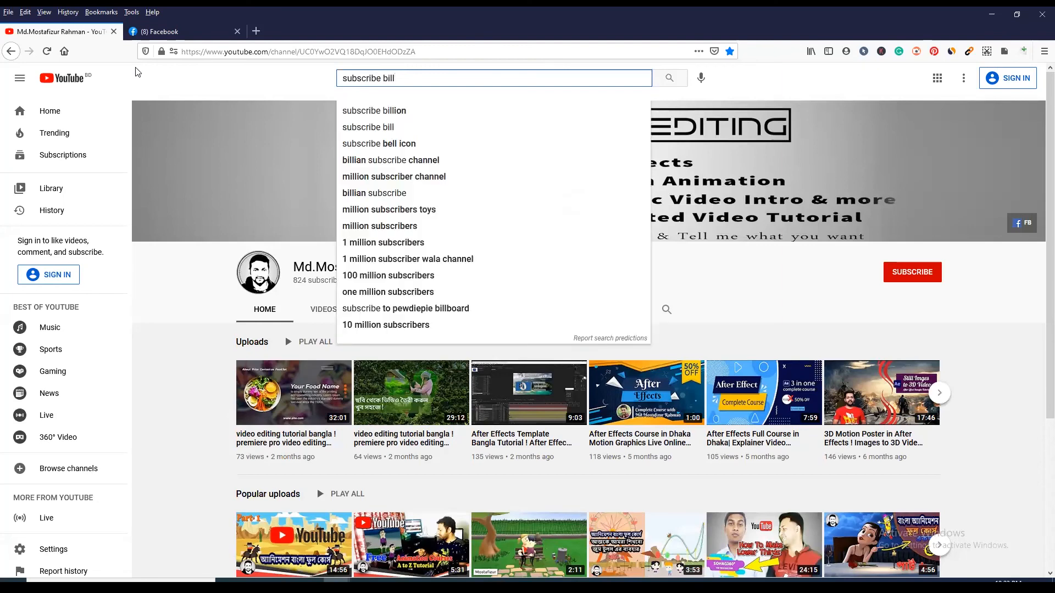
{"action": "key", "text": "Down"}
{"action": "key", "text": "Down"}
{"action": "key", "text": "Down"}
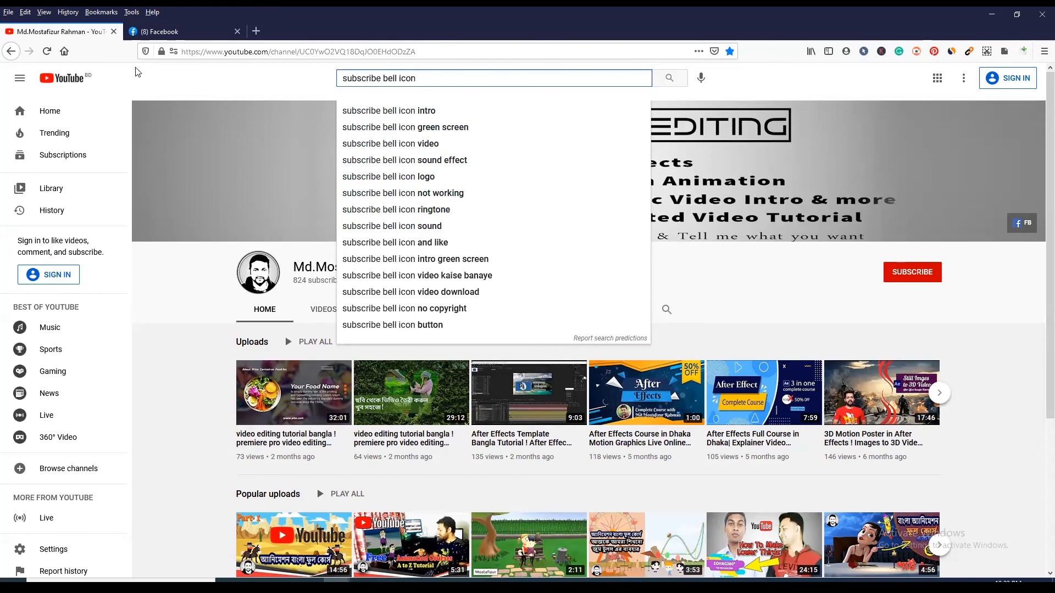
{"action": "type", "text": "sound"}
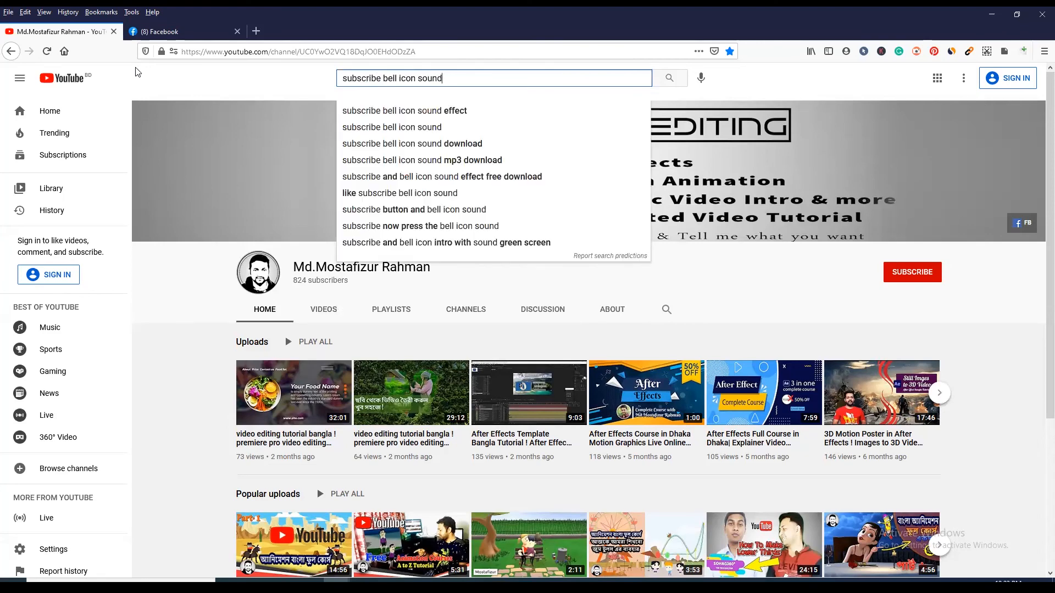
{"action": "left_click", "coordinate": [444, 112]}
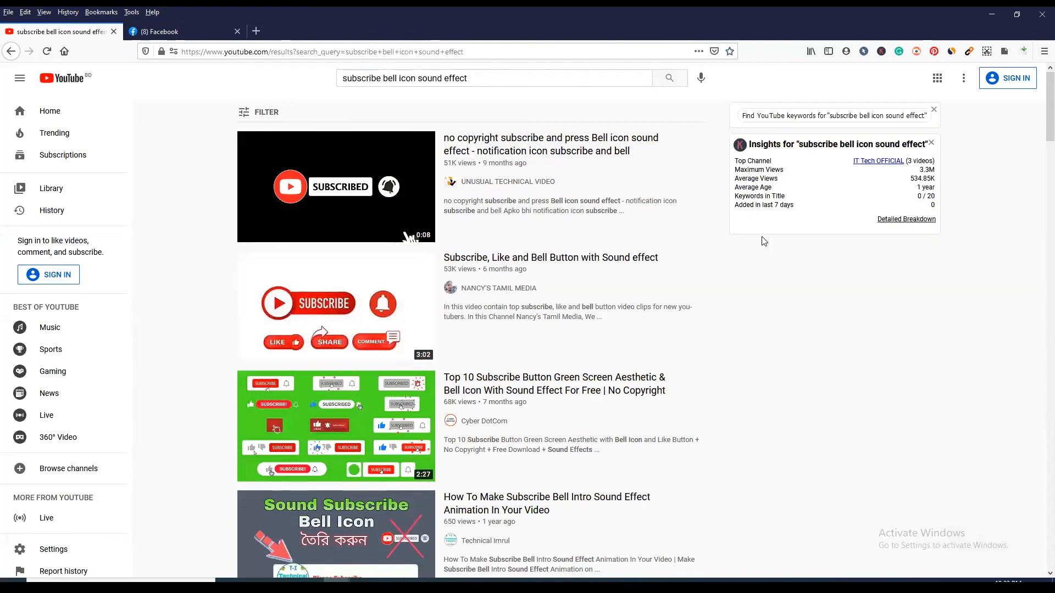
Open the Top 10 subscribe button green screen video in a new tab, skip to 0:13, close the ad.
{"action": "scroll", "coordinate": [350, 363], "scroll_direction": "down", "scroll_amount": 1}
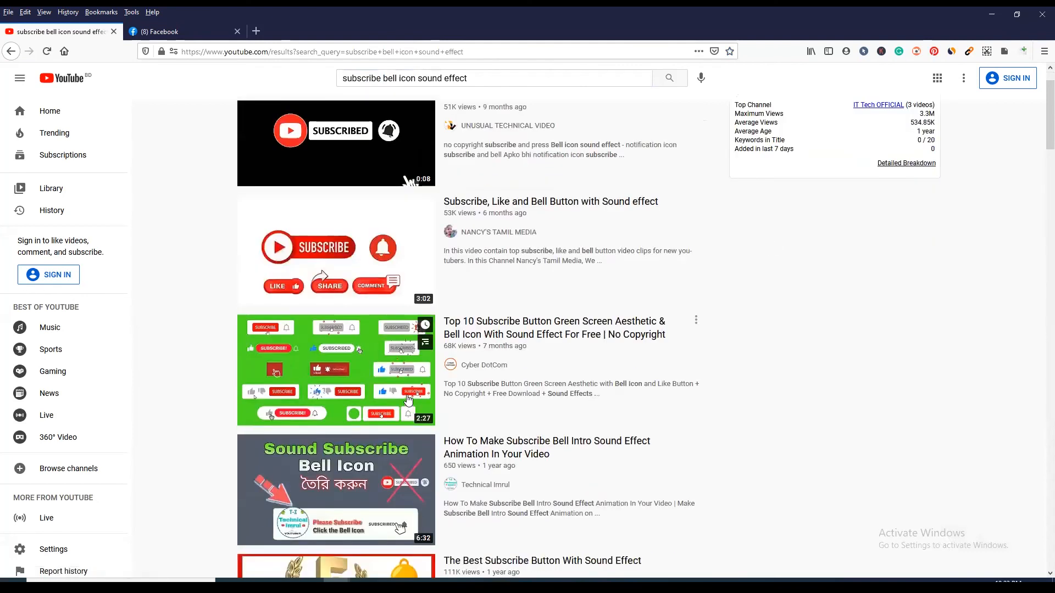
{"action": "right_click", "coordinate": [568, 334]}
{"action": "left_click", "coordinate": [597, 342]}
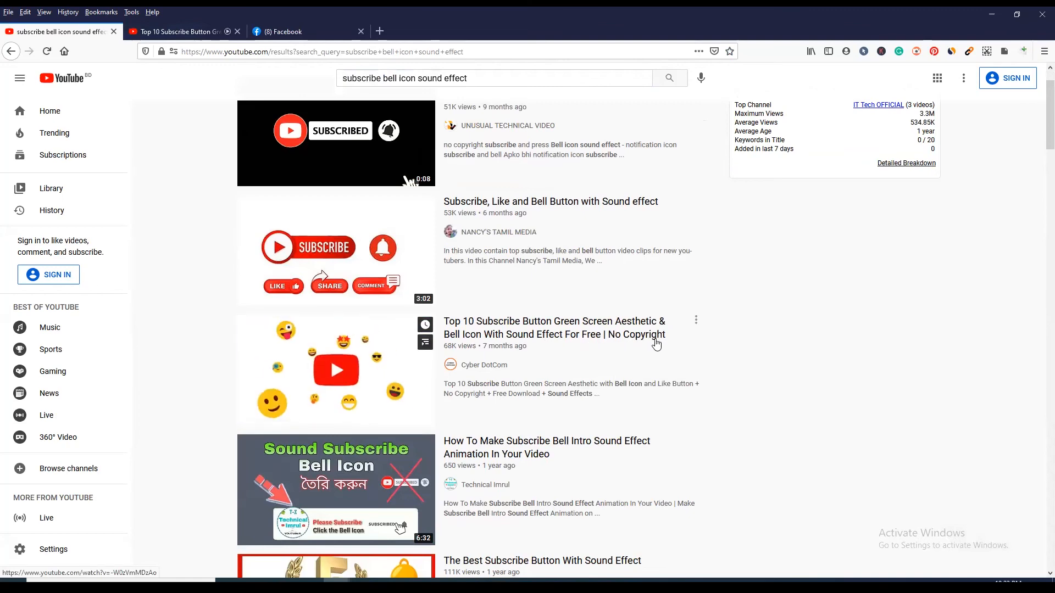
{"action": "key", "text": "ctrl+Tab"}
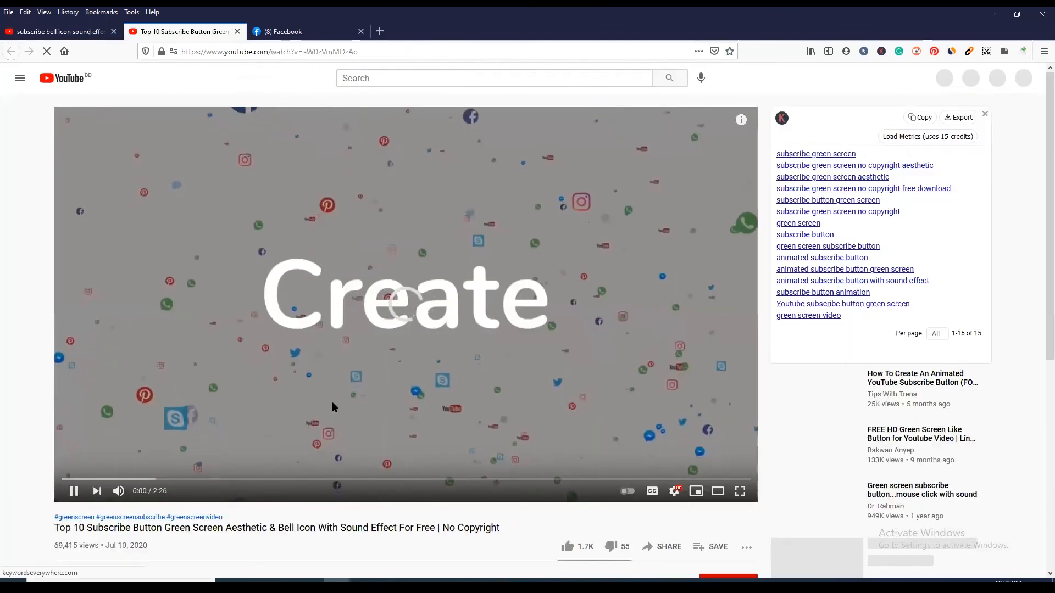
{"action": "left_click", "coordinate": [127, 480]}
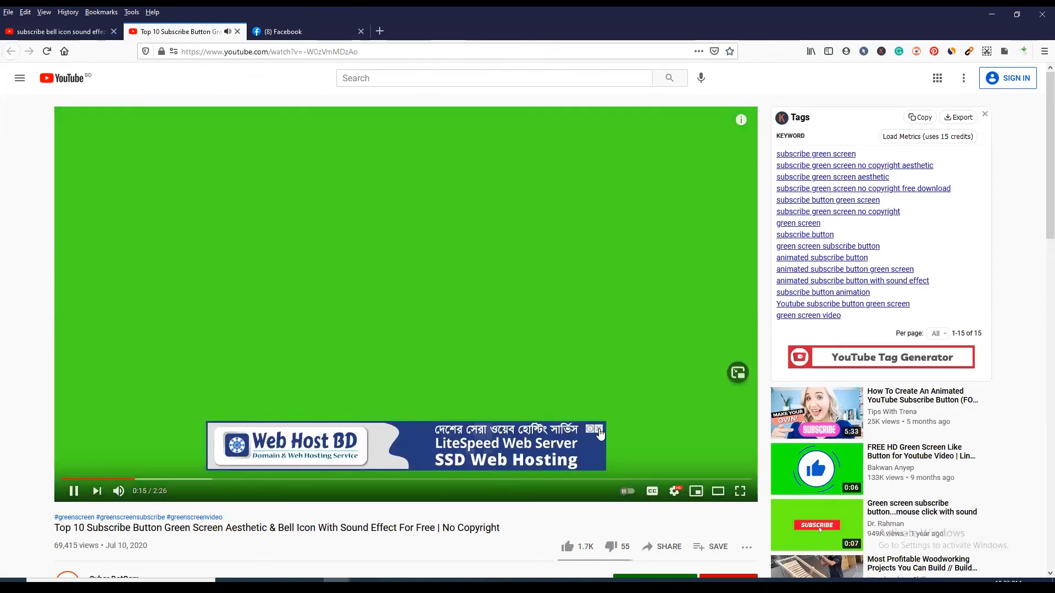
{"action": "left_click", "coordinate": [598, 429]}
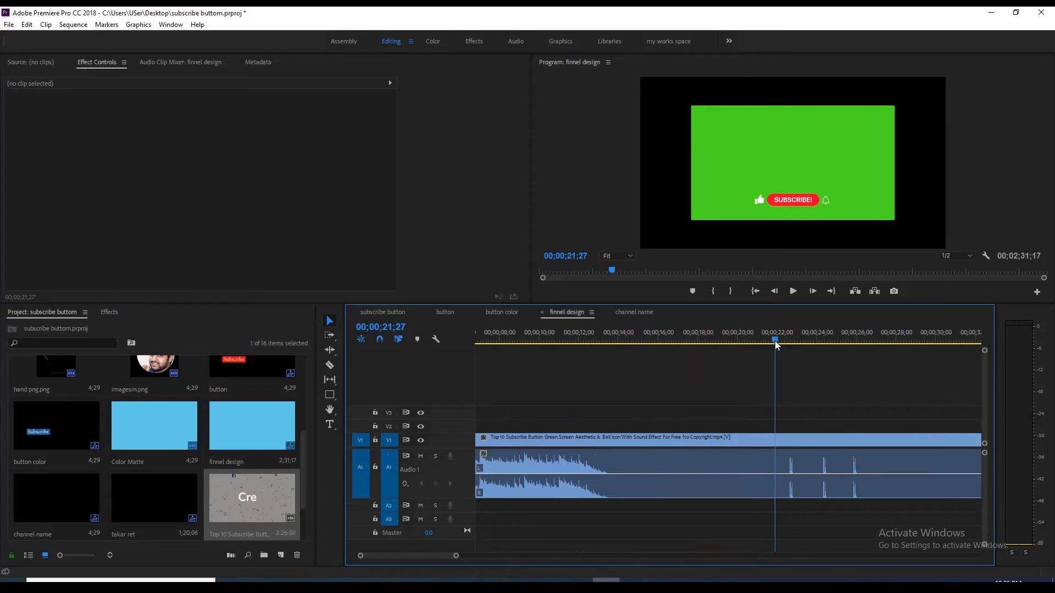
Move the Top 10 clip about 2 seconds later on V1 and preview the result.
{"action": "left_click_drag", "start_coordinate": [776, 341], "coordinate": [677, 341]}
{"action": "scroll", "coordinate": [408, 555], "scroll_direction": "up", "scroll_amount": 3}
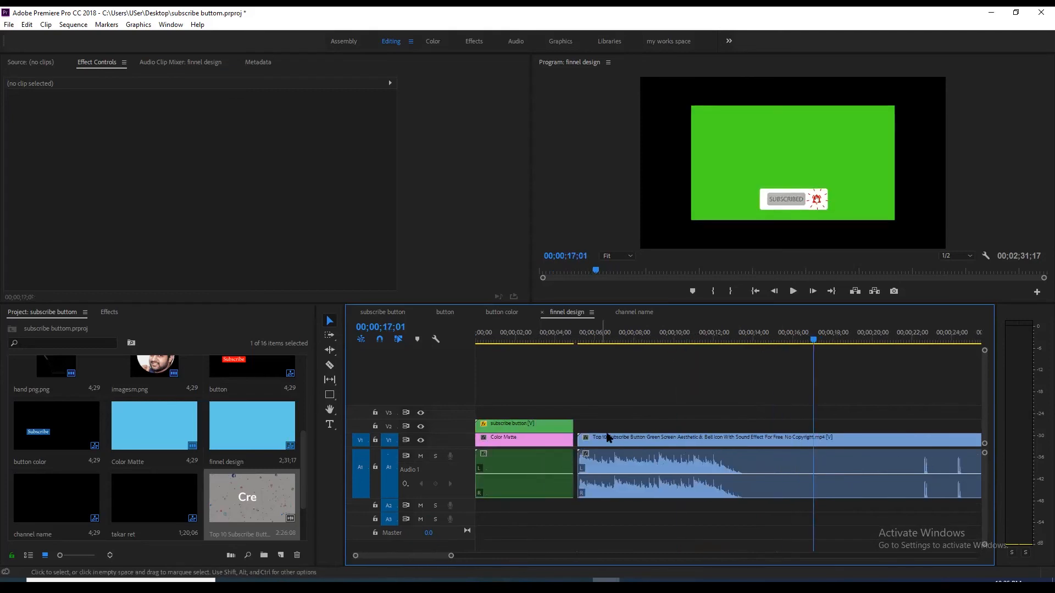
{"action": "left_click", "coordinate": [669, 436]}
{"action": "left_click_drag", "start_coordinate": [668, 439], "coordinate": [703, 440]}
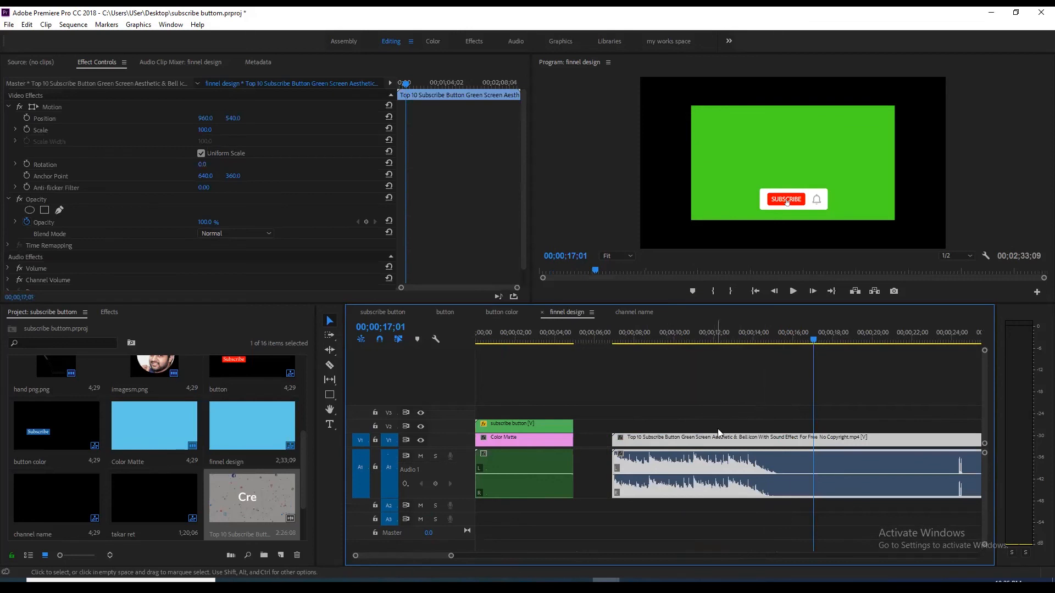
{"action": "left_click", "coordinate": [687, 352]}
{"action": "left_click", "coordinate": [697, 342]}
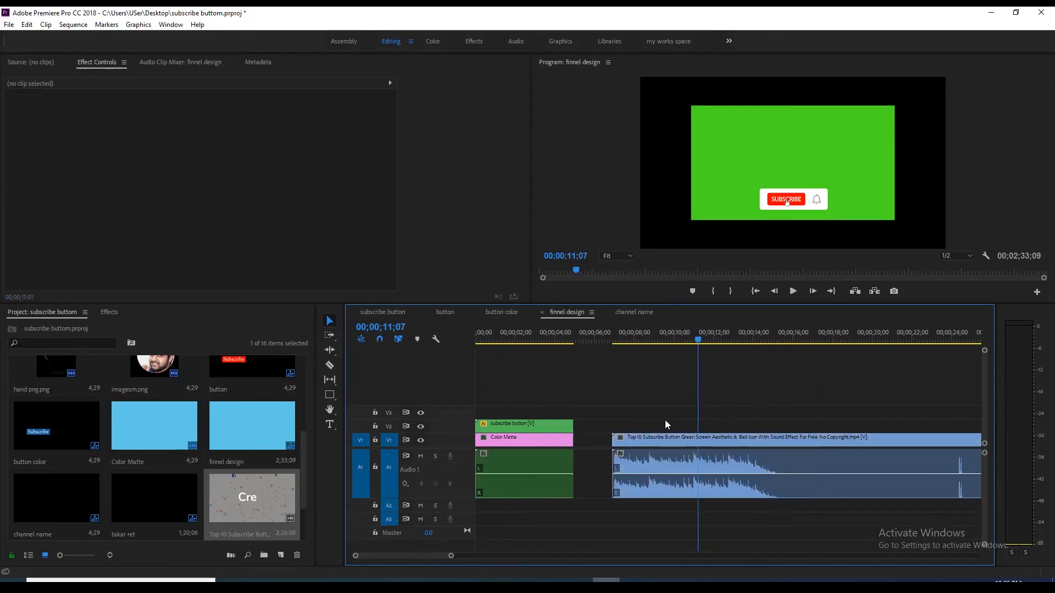
{"action": "key", "text": "Left"}
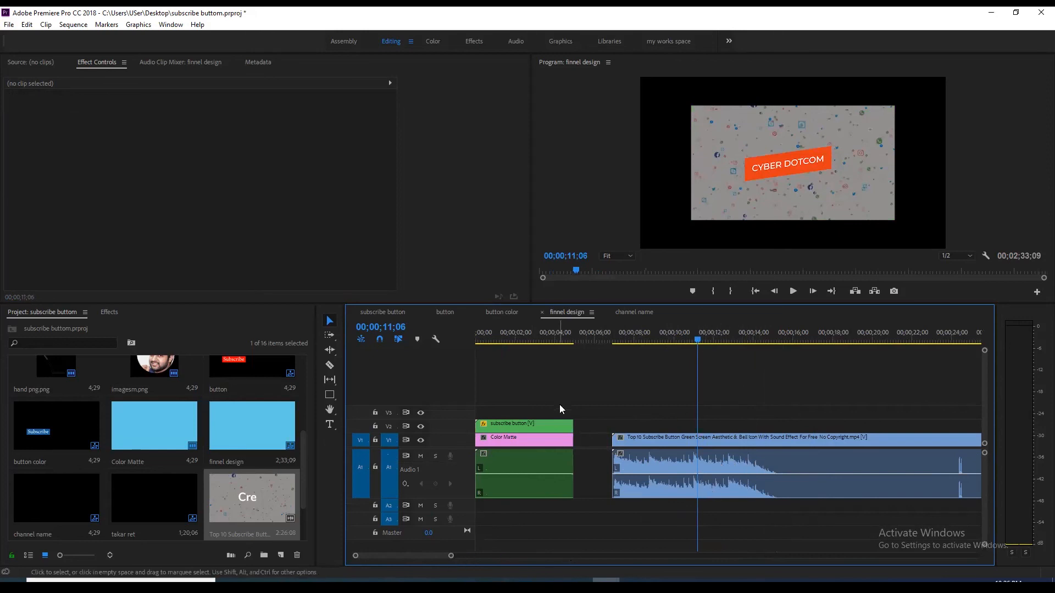
{"action": "key", "text": "space"}
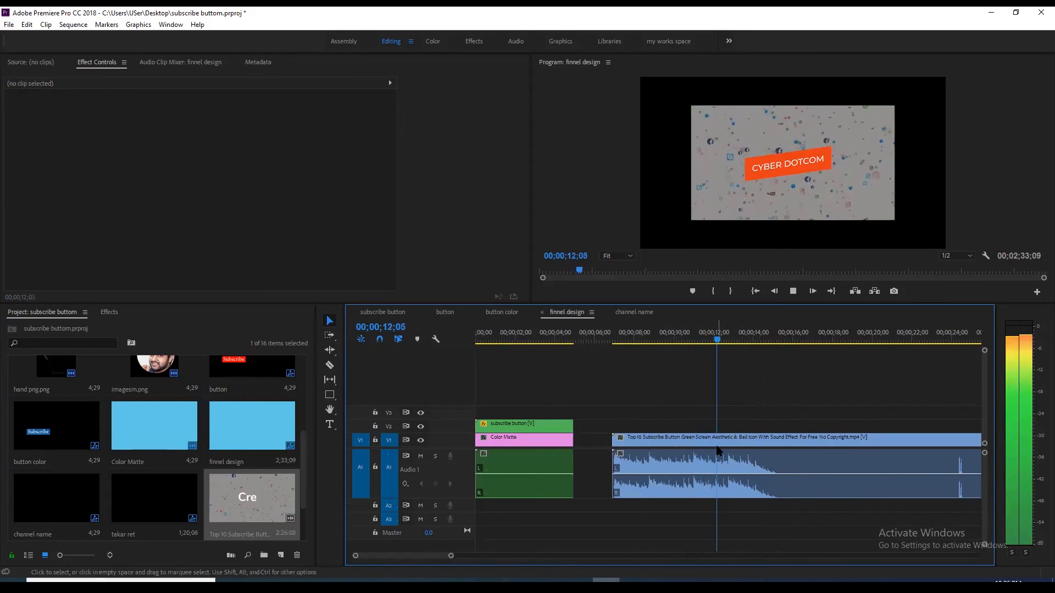
{"action": "key", "text": "space"}
Find the red SUBSCRIBE! frame at 00;00;24;02 and razor-cut the clip there.
{"action": "left_click_drag", "start_coordinate": [423, 556], "coordinate": [435, 555]}
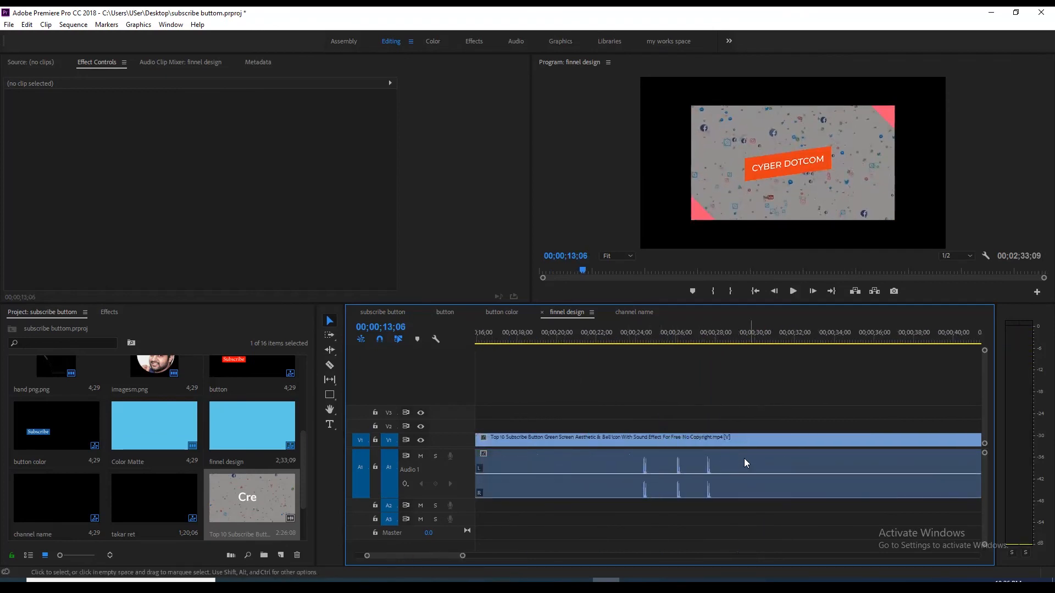
{"action": "left_click", "coordinate": [629, 341]}
{"action": "left_click_drag", "start_coordinate": [630, 342], "coordinate": [640, 342]}
{"action": "key", "text": "space"}
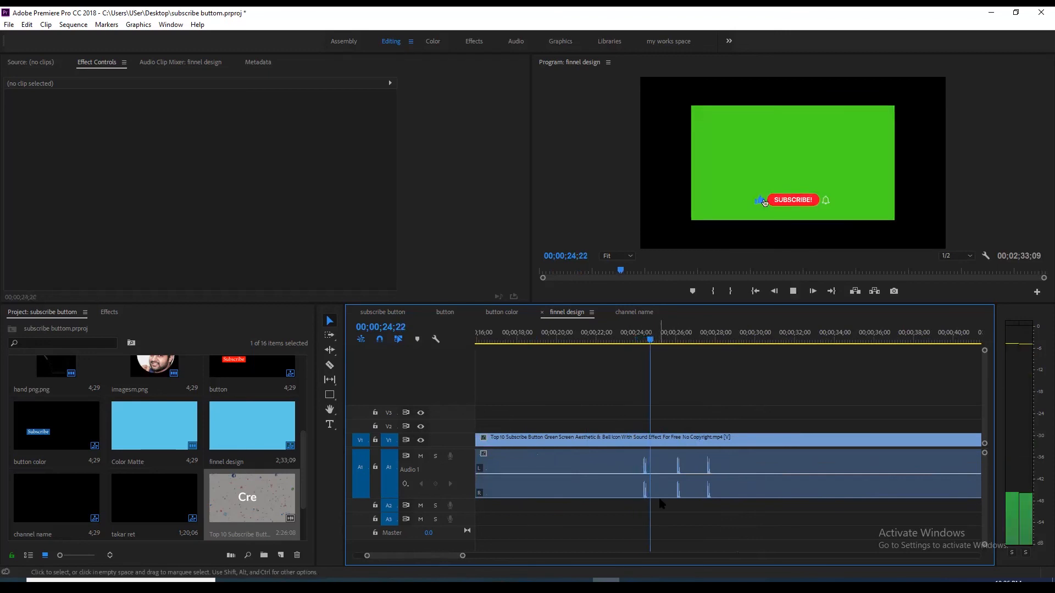
{"action": "key", "text": "space"}
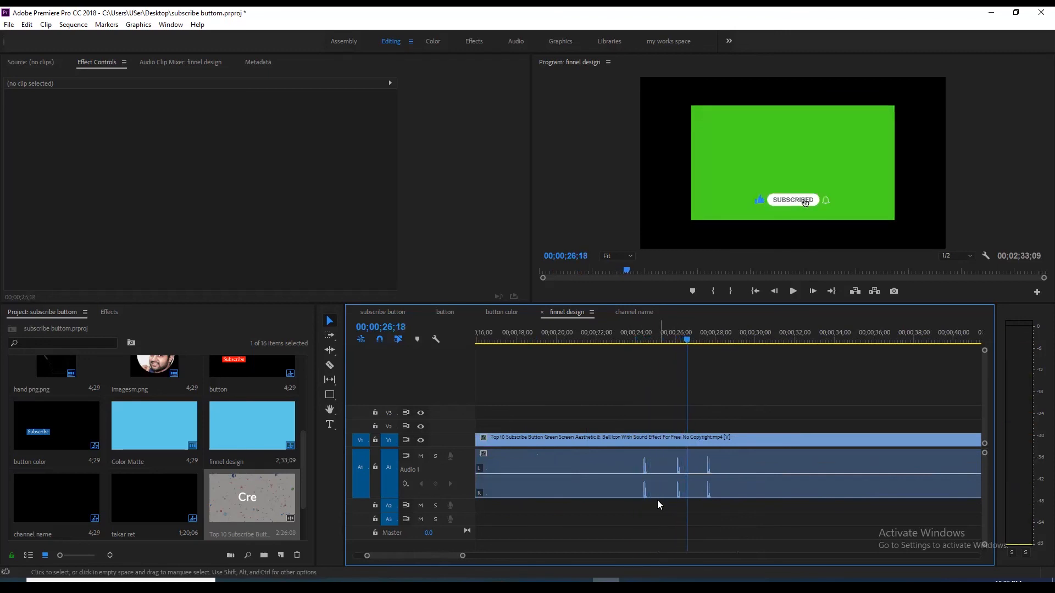
{"action": "left_click_drag", "start_coordinate": [684, 336], "coordinate": [637, 339]}
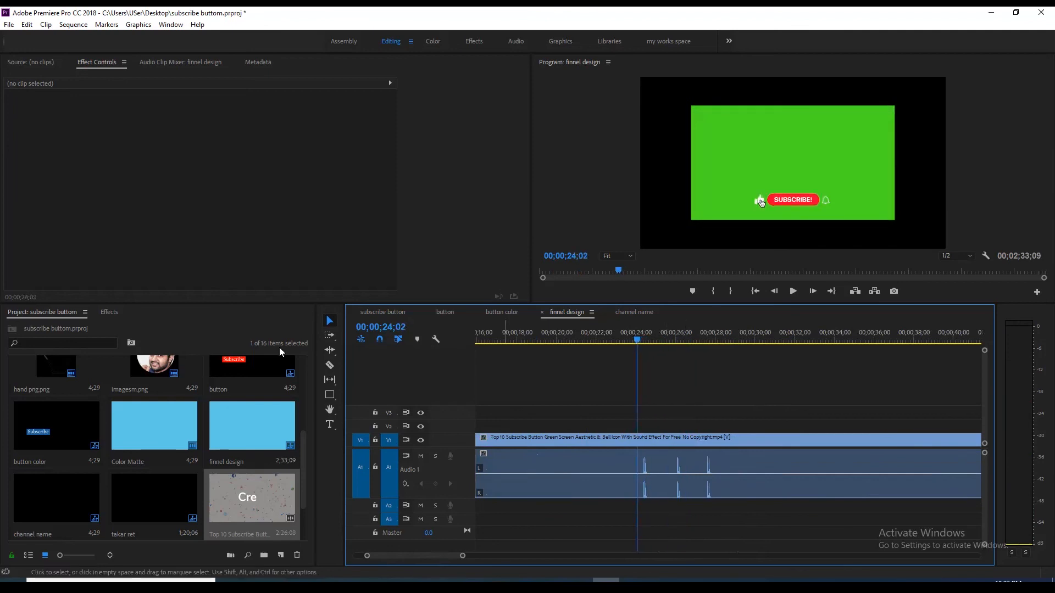
{"action": "left_click", "coordinate": [329, 366]}
{"action": "left_click", "coordinate": [637, 439]}
Trim the Top 10 clip to the 25-frame piece from 00;00;24;02 to 00;00;24;26.
{"action": "left_click", "coordinate": [654, 440]}
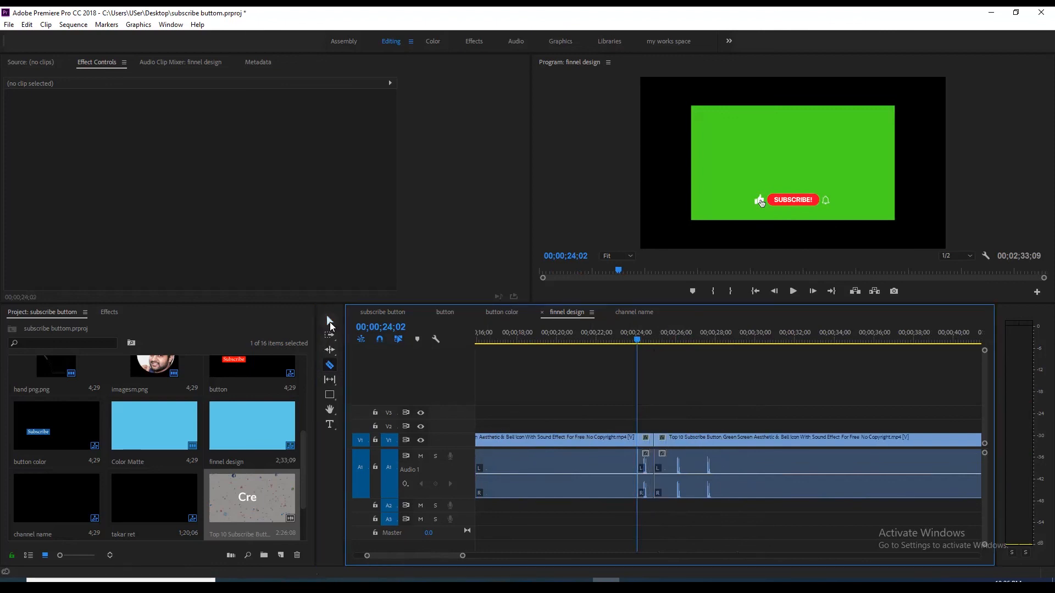
{"action": "left_click", "coordinate": [329, 322]}
{"action": "left_click", "coordinate": [593, 441]}
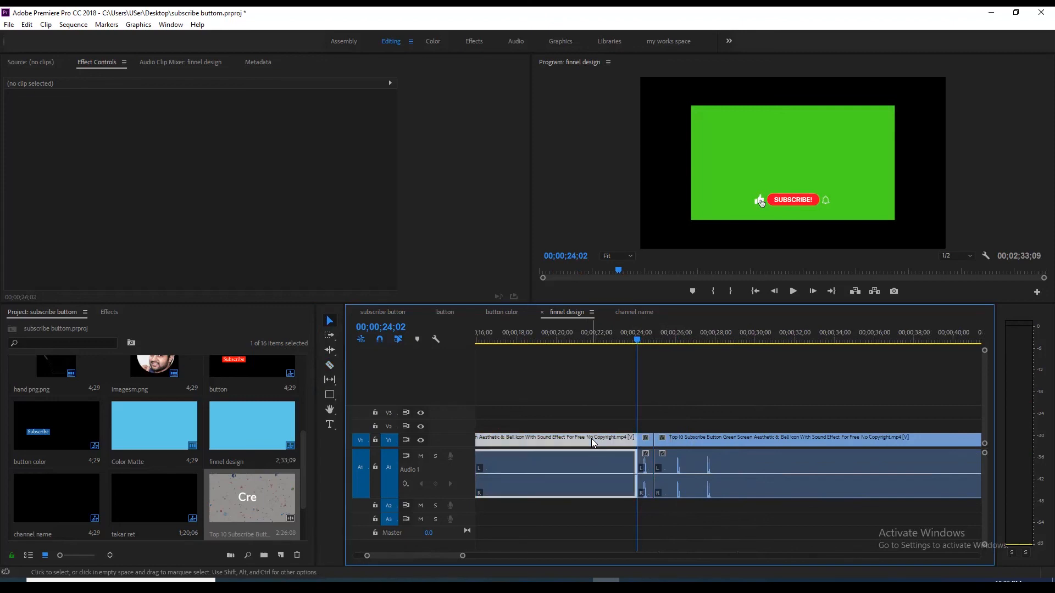
{"action": "key", "text": "Delete"}
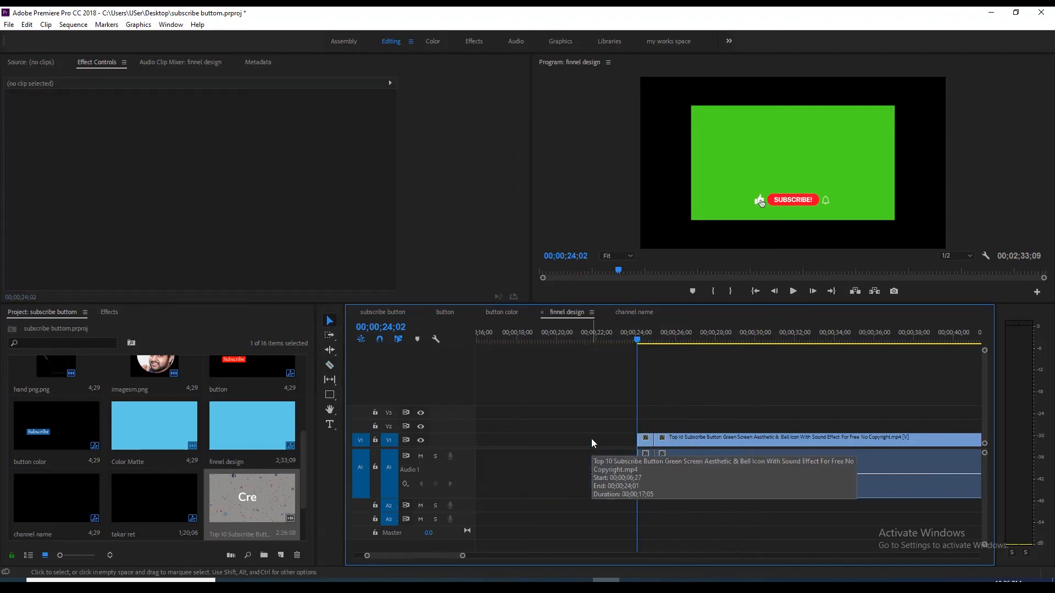
{"action": "left_click", "coordinate": [709, 440]}
{"action": "key", "text": "Delete"}
Unlink the short clip's video from its audio and delete the green-screen video.
{"action": "left_click", "coordinate": [647, 467]}
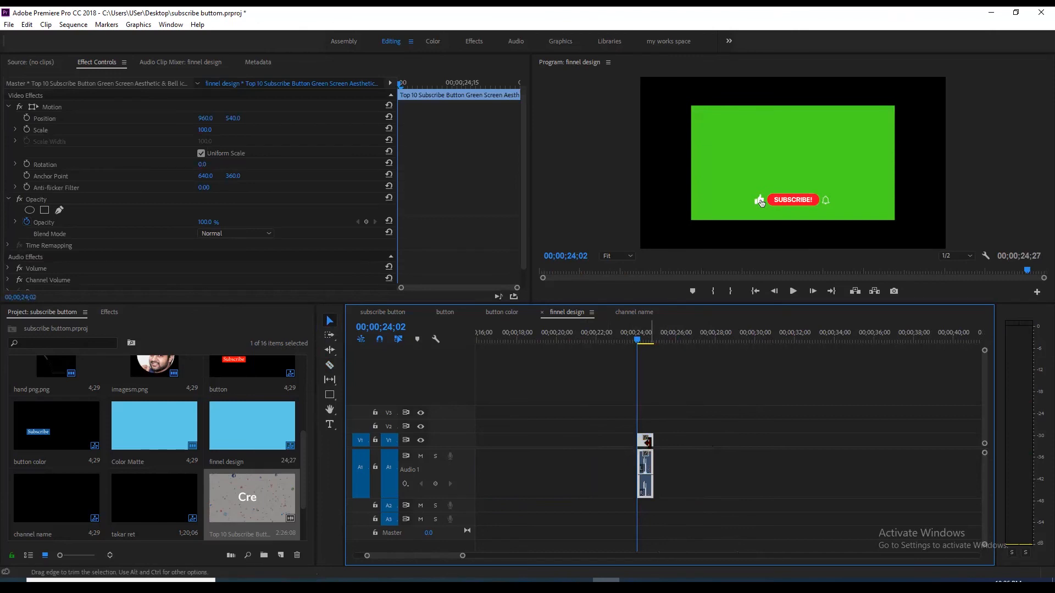
{"action": "right_click", "coordinate": [647, 444]}
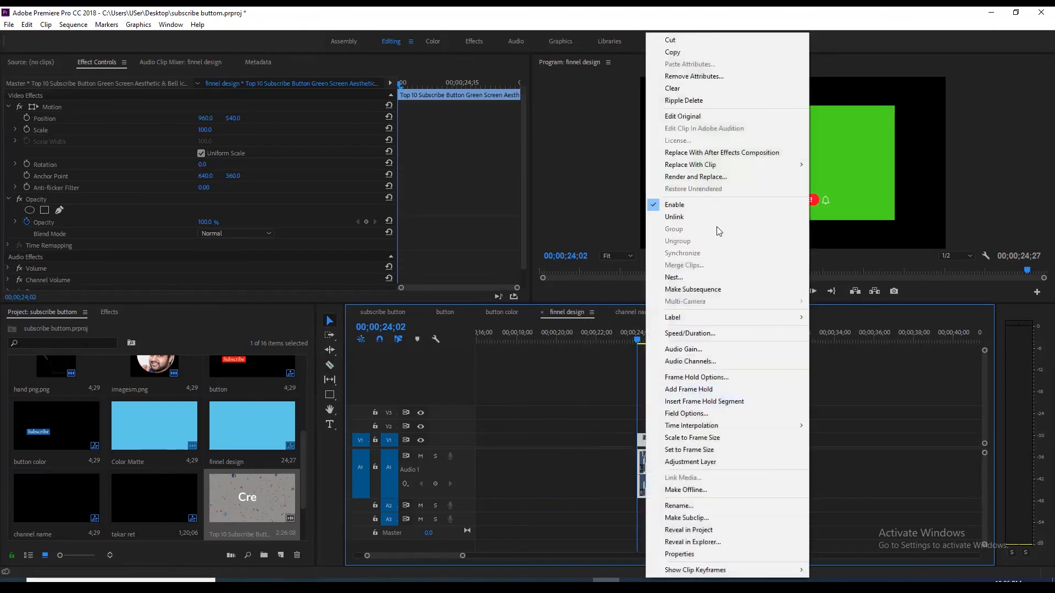
{"action": "left_click", "coordinate": [679, 218]}
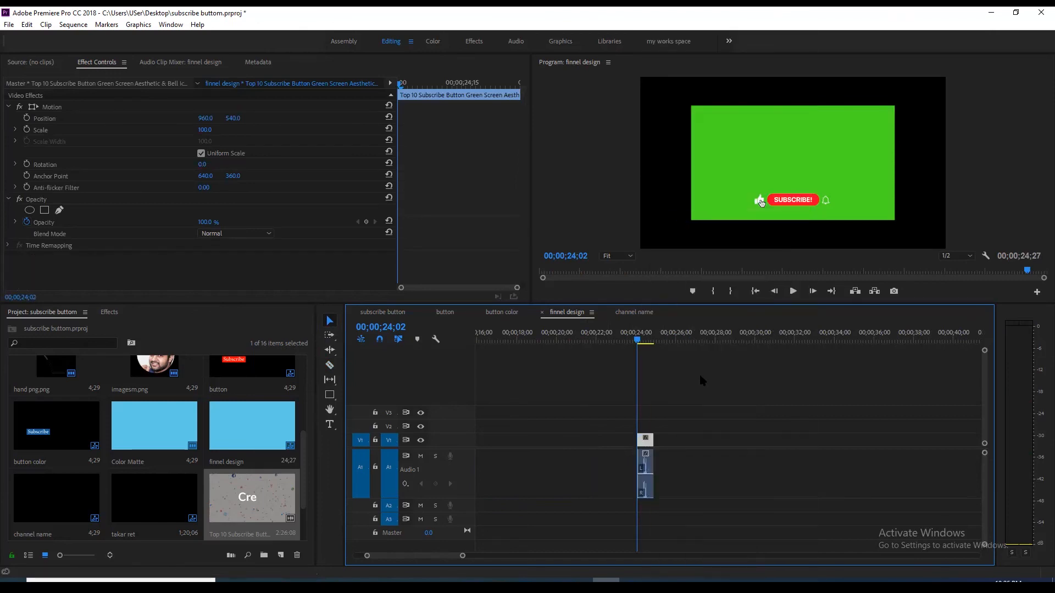
{"action": "left_click", "coordinate": [677, 435]}
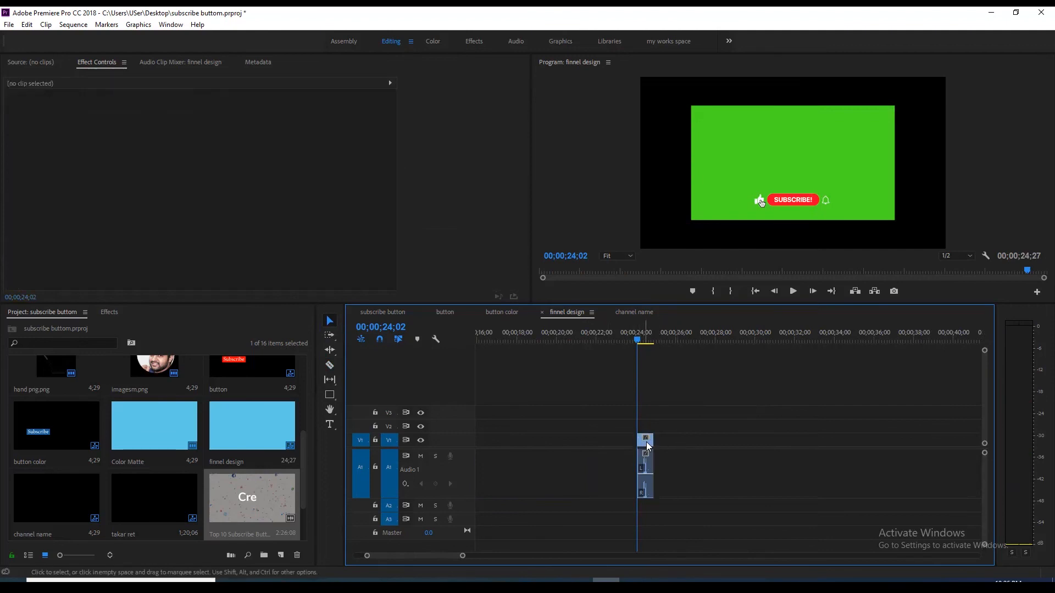
{"action": "left_click", "coordinate": [647, 442]}
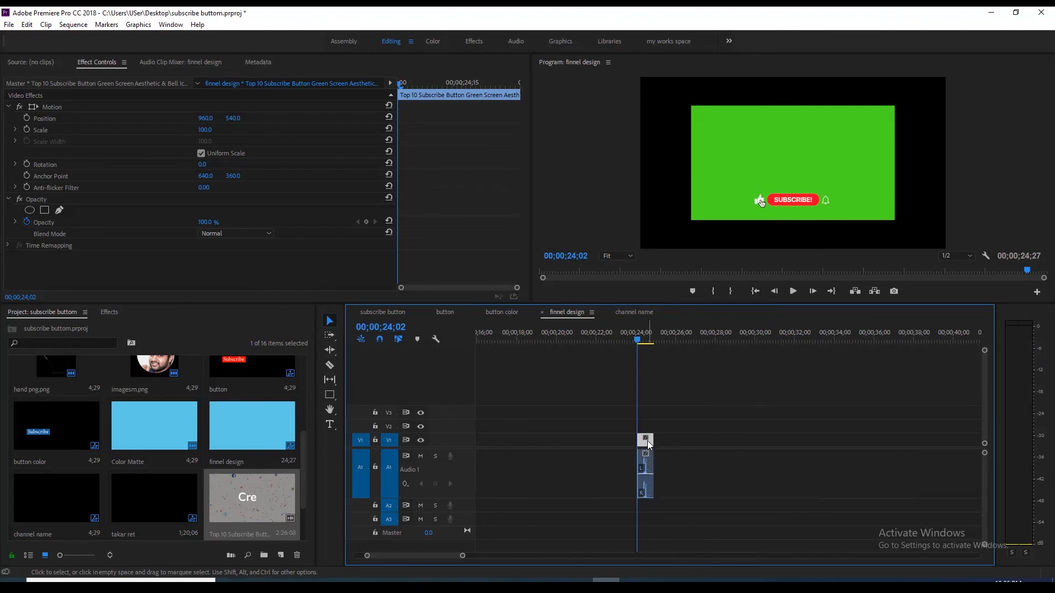
{"action": "key", "text": "Delete"}
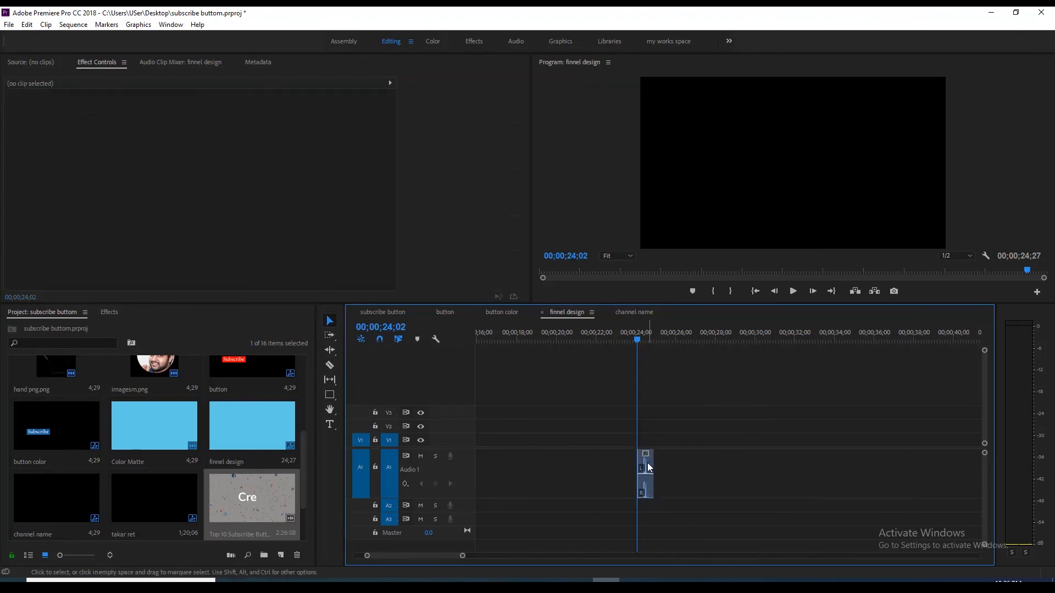
Place the click sound on A2 near the sequence start and play to check timing.
{"action": "left_click_drag", "start_coordinate": [648, 463], "coordinate": [533, 463]}
{"action": "left_click_drag", "start_coordinate": [461, 557], "coordinate": [499, 558]}
{"action": "mouse_move", "coordinate": [396, 557]}
{"action": "left_mouse_down"}
{"action": "mouse_move", "coordinate": [372, 557]}
{"action": "mouse_move", "coordinate": [391, 555]}
{"action": "left_mouse_up"}
{"action": "left_click_drag", "start_coordinate": [829, 467], "coordinate": [515, 474]}
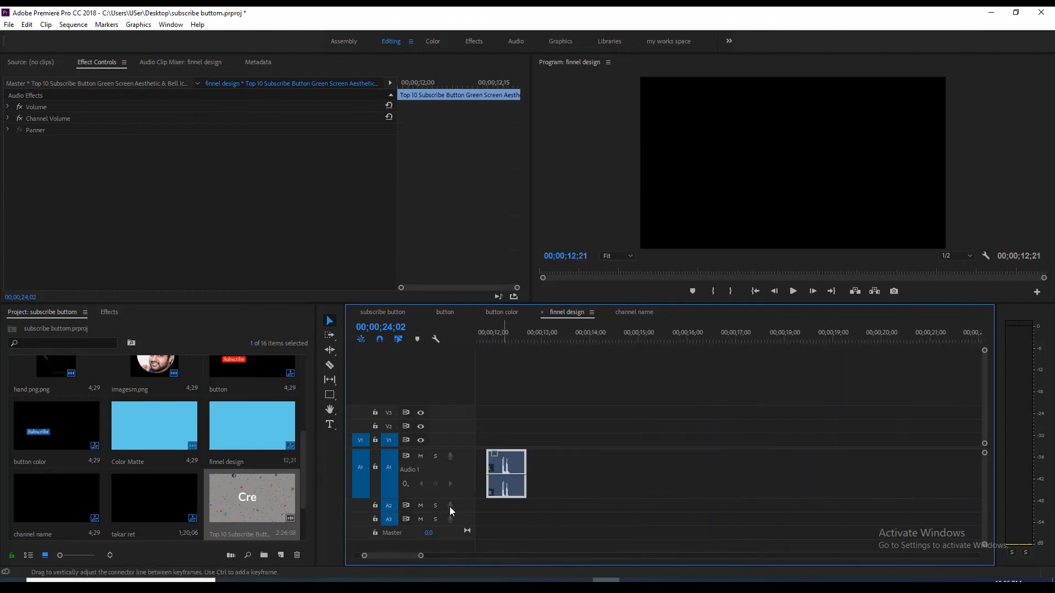
{"action": "left_click_drag", "start_coordinate": [383, 555], "coordinate": [426, 556]}
{"action": "left_click_drag", "start_coordinate": [583, 531], "coordinate": [511, 506]}
{"action": "left_click", "coordinate": [491, 343]}
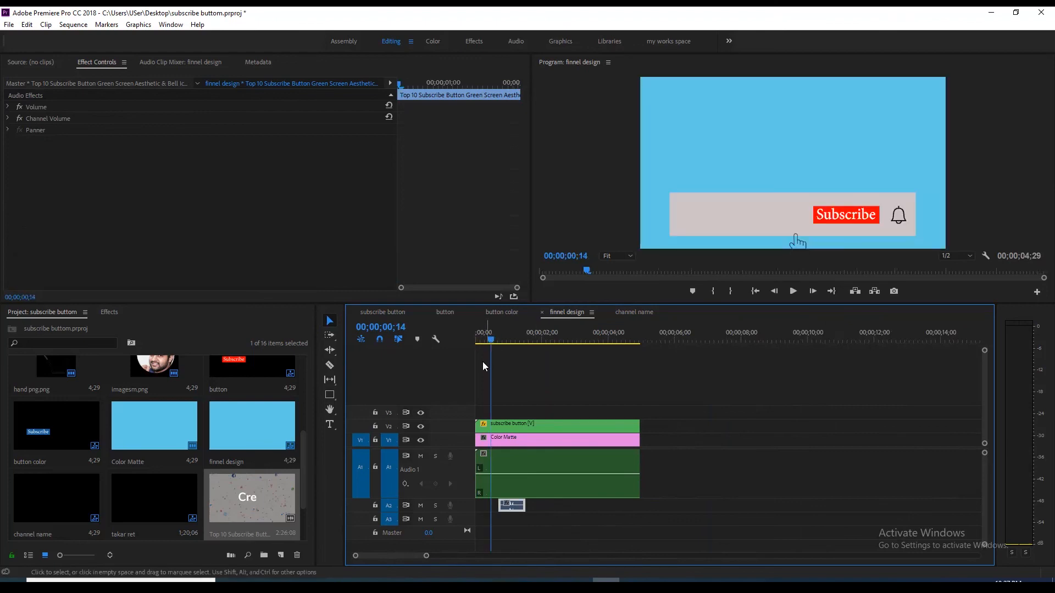
{"action": "left_click_drag", "start_coordinate": [493, 337], "coordinate": [459, 338]}
{"action": "key", "text": "space"}
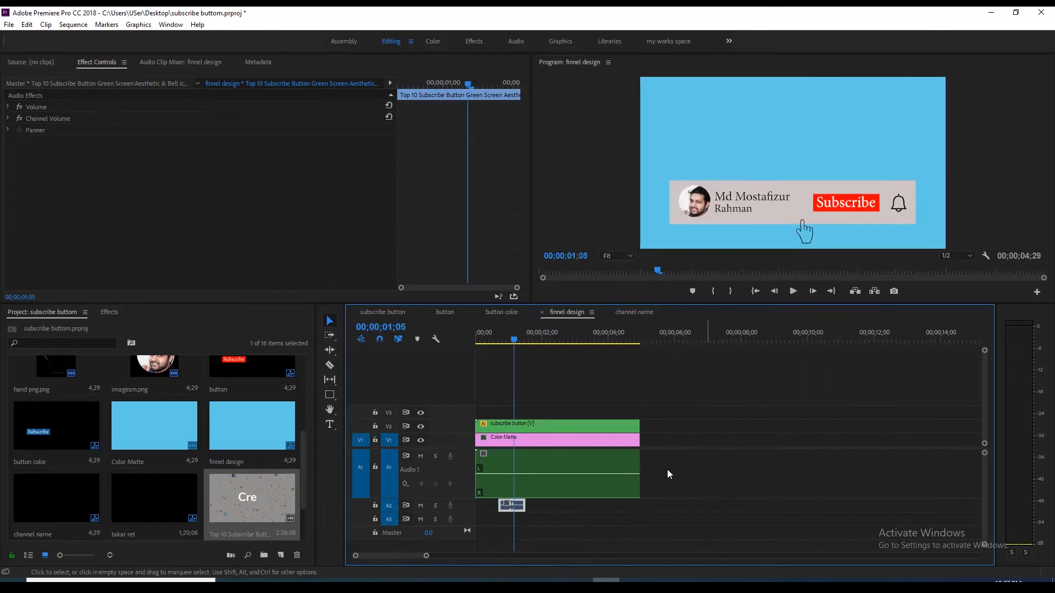
{"action": "key", "text": "space"}
{"action": "key", "text": "space"}
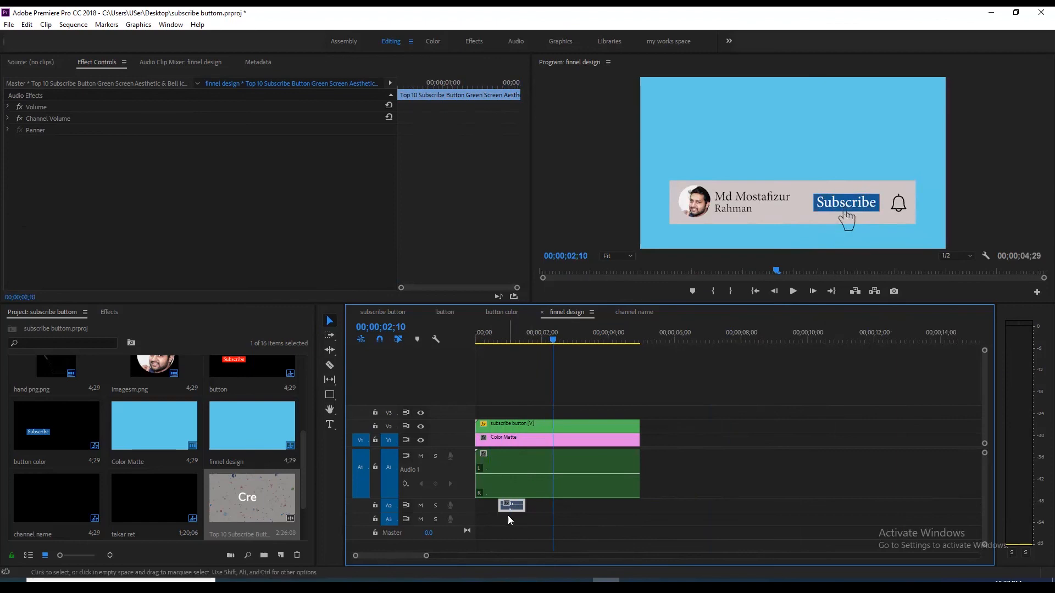
Shift the click sound on A2 later to line up with the Subscribe press.
{"action": "left_click_drag", "start_coordinate": [514, 507], "coordinate": [563, 509]}
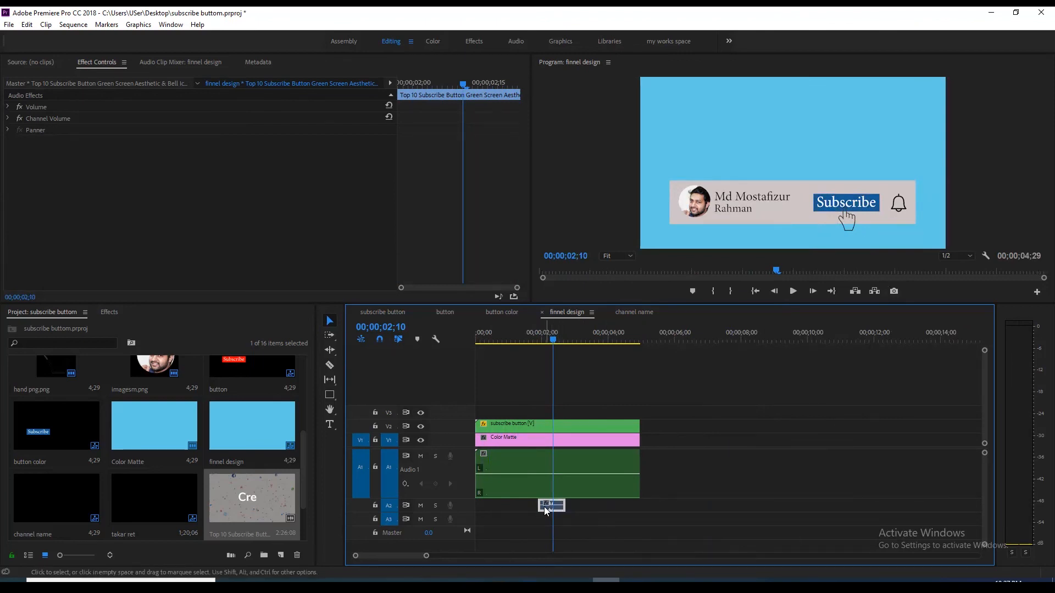
{"action": "left_click_drag", "start_coordinate": [546, 510], "coordinate": [605, 508]}
{"action": "key", "text": "space"}
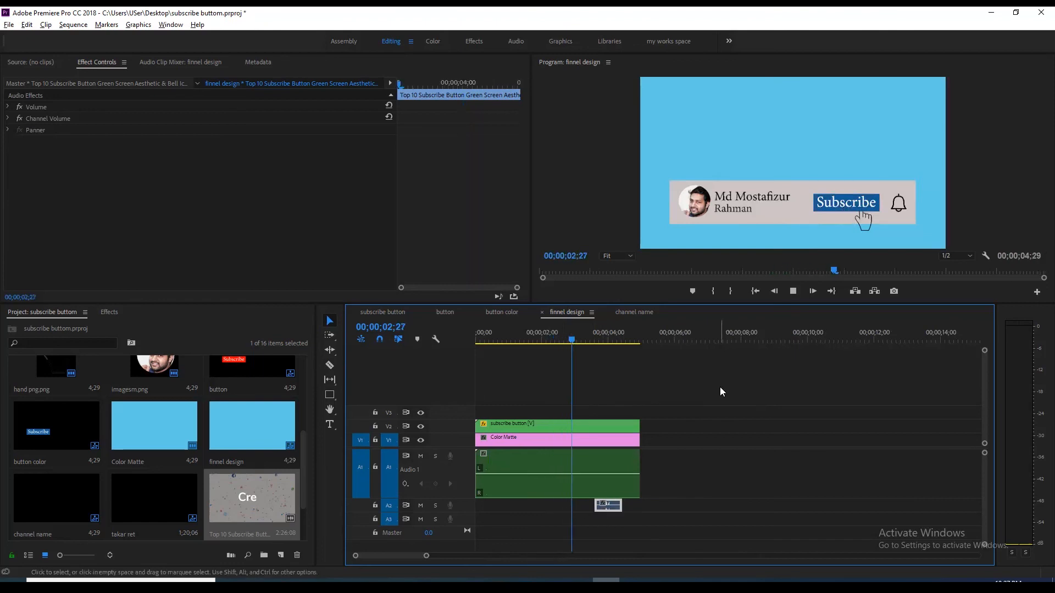
{"action": "key", "text": "space"}
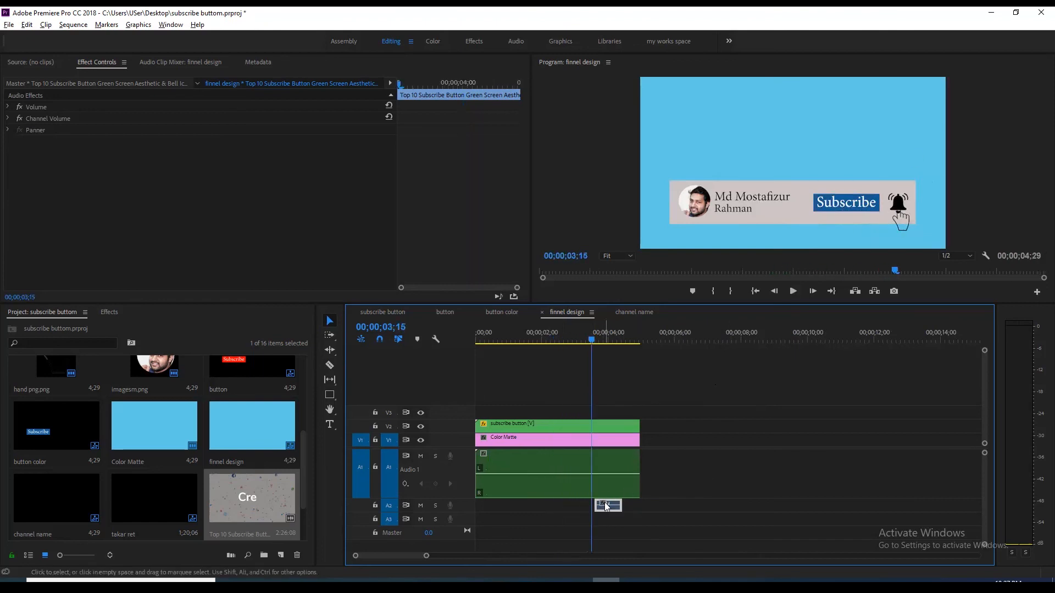
{"action": "key", "text": "ctrl+z"}
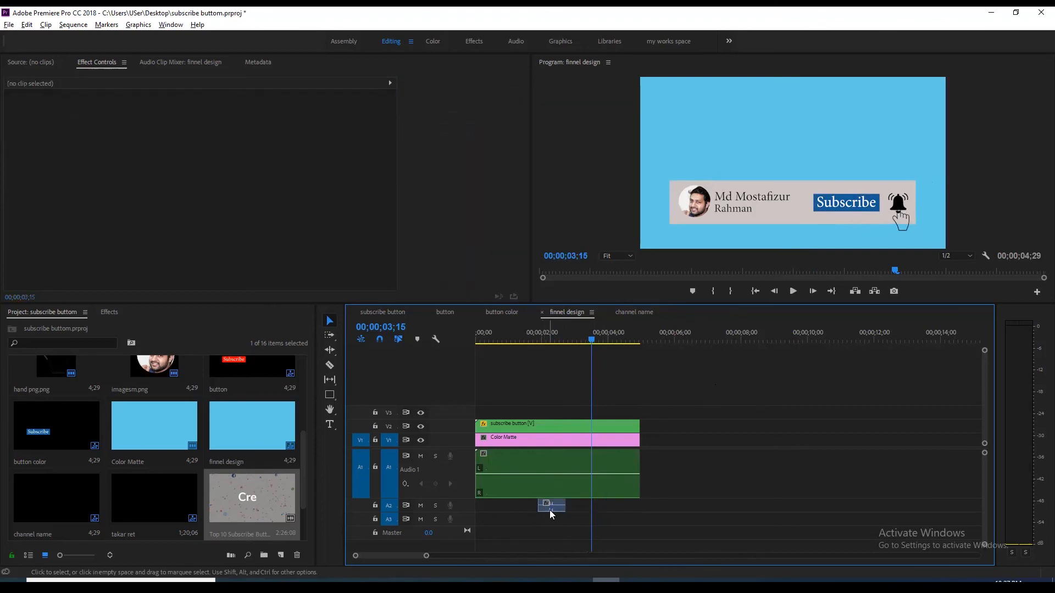
{"action": "left_click", "coordinate": [551, 511]}
{"action": "left_click_drag", "start_coordinate": [554, 511], "coordinate": [598, 511]}
{"action": "left_click_drag", "start_coordinate": [424, 557], "coordinate": [395, 556]}
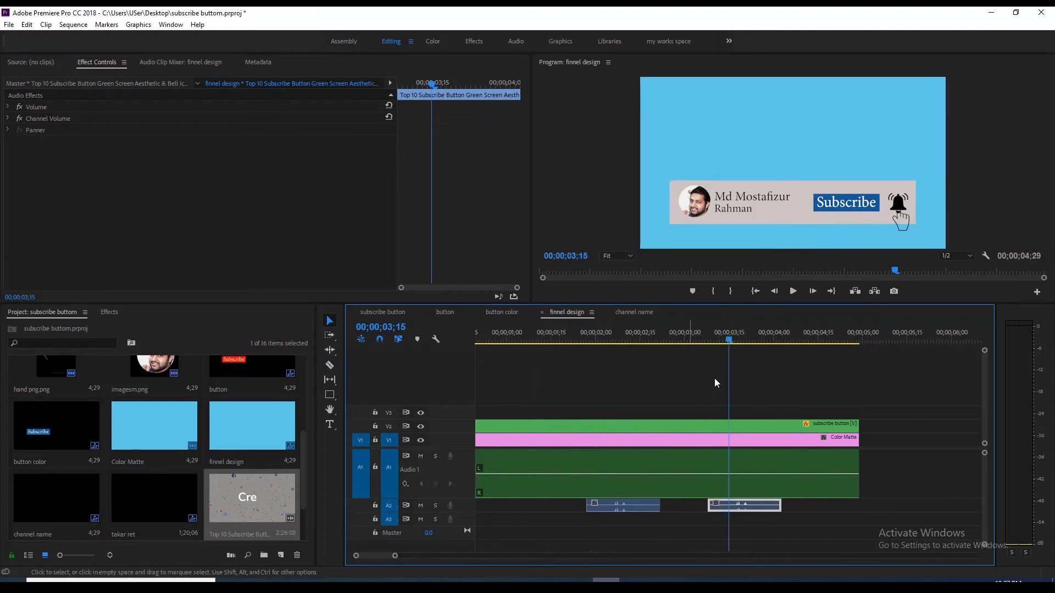
Scrub to the bell ring and back to the Subscribe press to check sound sync.
{"action": "left_click", "coordinate": [692, 338]}
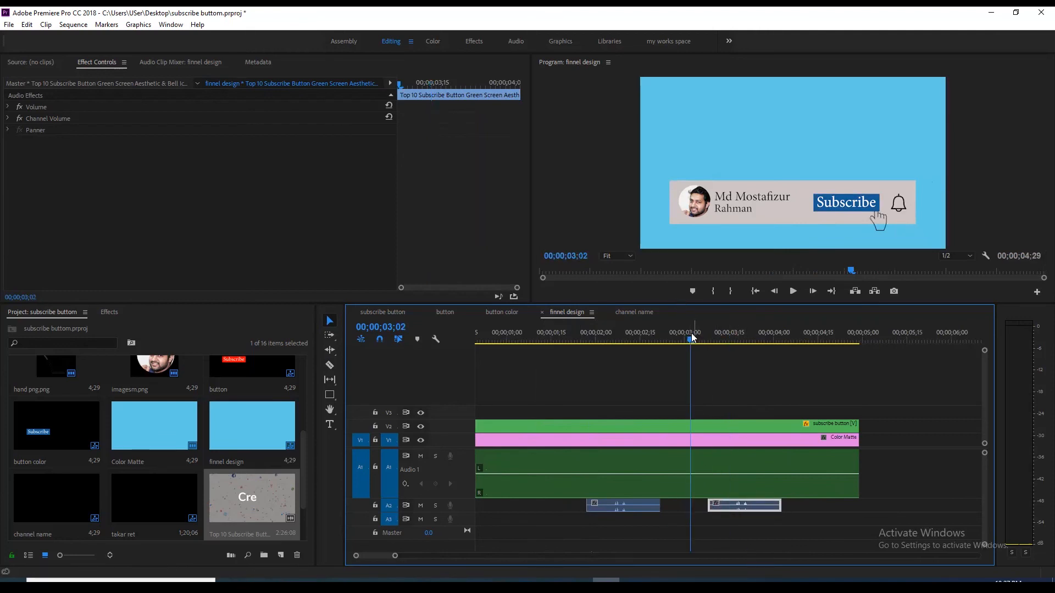
{"action": "left_click_drag", "start_coordinate": [694, 341], "coordinate": [715, 341]}
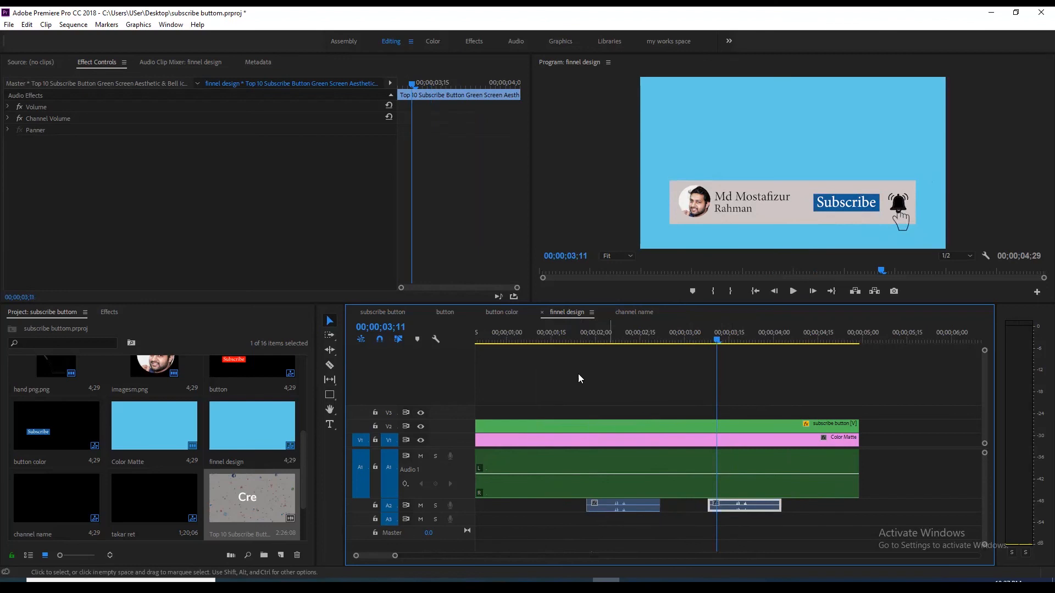
{"action": "left_click_drag", "start_coordinate": [536, 337], "coordinate": [527, 341]}
Preview the animation with sound at higher system volume and save the project.
{"action": "key", "text": "Home"}
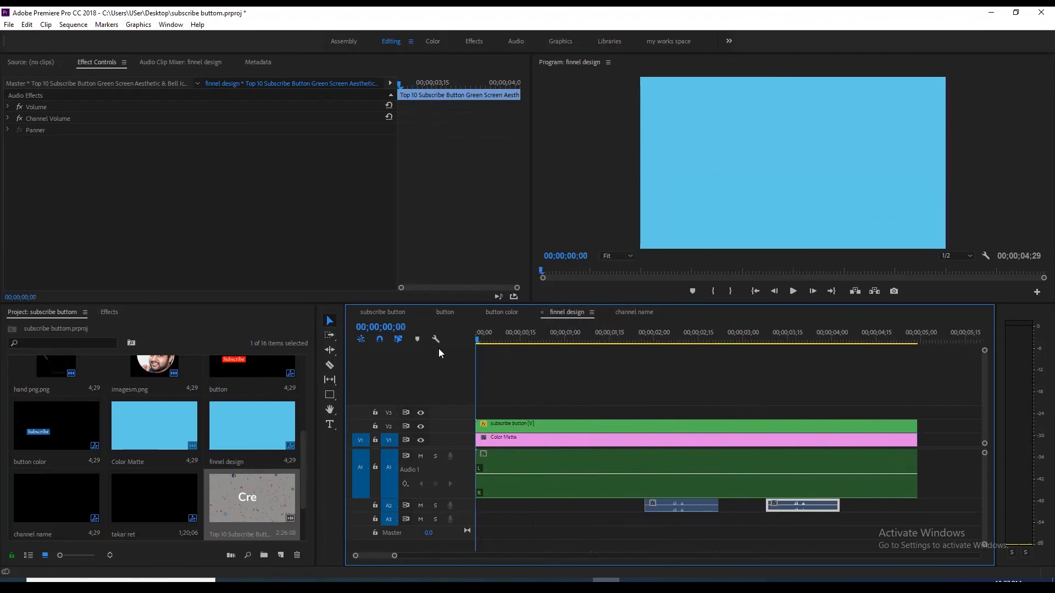
{"action": "left_click_drag", "start_coordinate": [395, 557], "coordinate": [463, 556]}
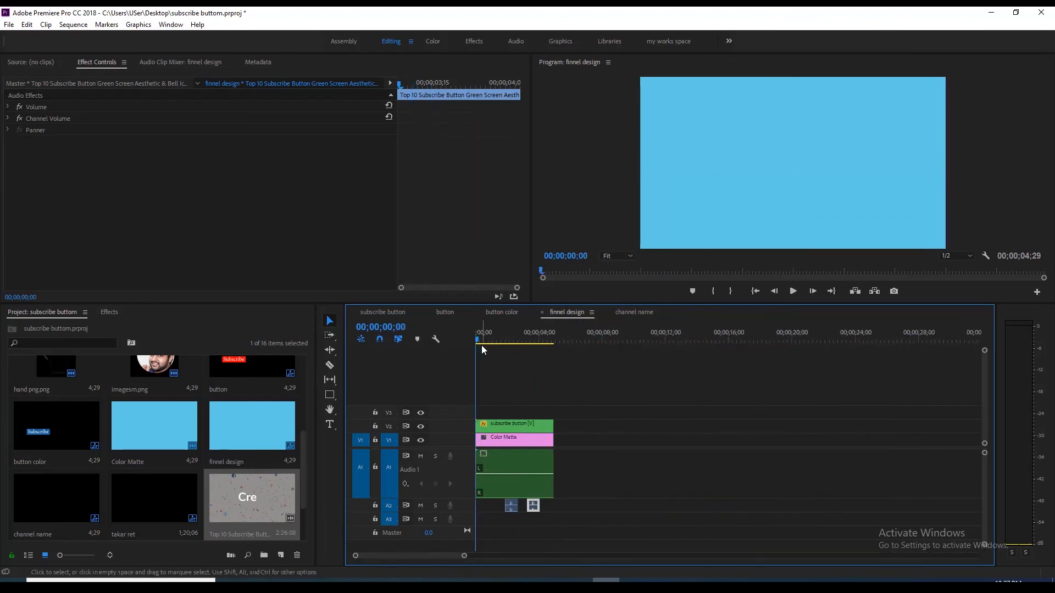
{"action": "key", "text": "space"}
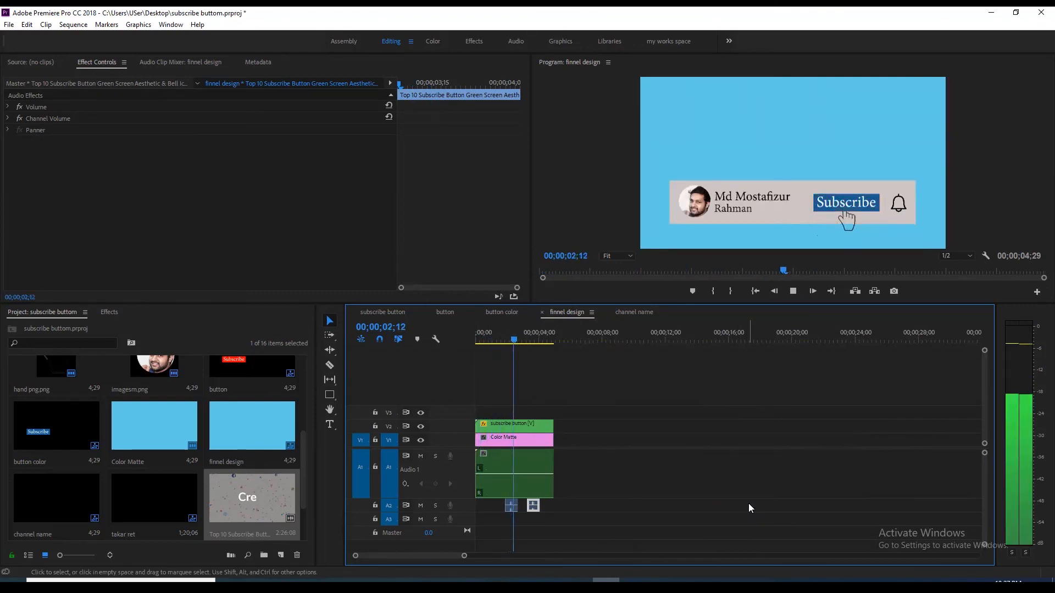
{"action": "key", "text": "space"}
{"action": "left_click", "coordinate": [971, 581]}
{"action": "scroll", "coordinate": [956, 563], "scroll_direction": "up", "scroll_amount": 3}
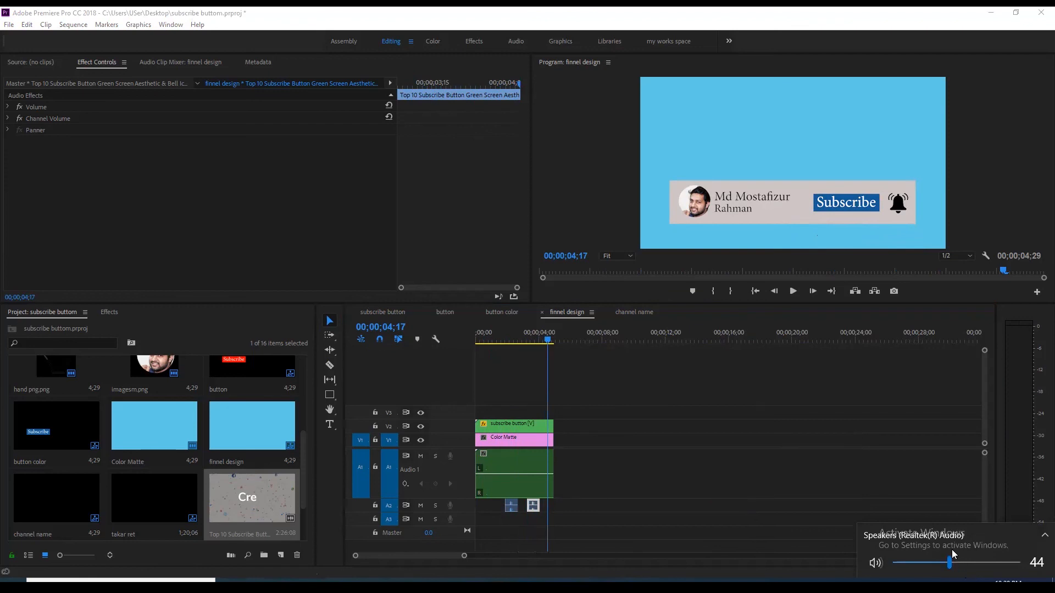
{"action": "left_click", "coordinate": [493, 338]}
{"action": "key", "text": "Home"}
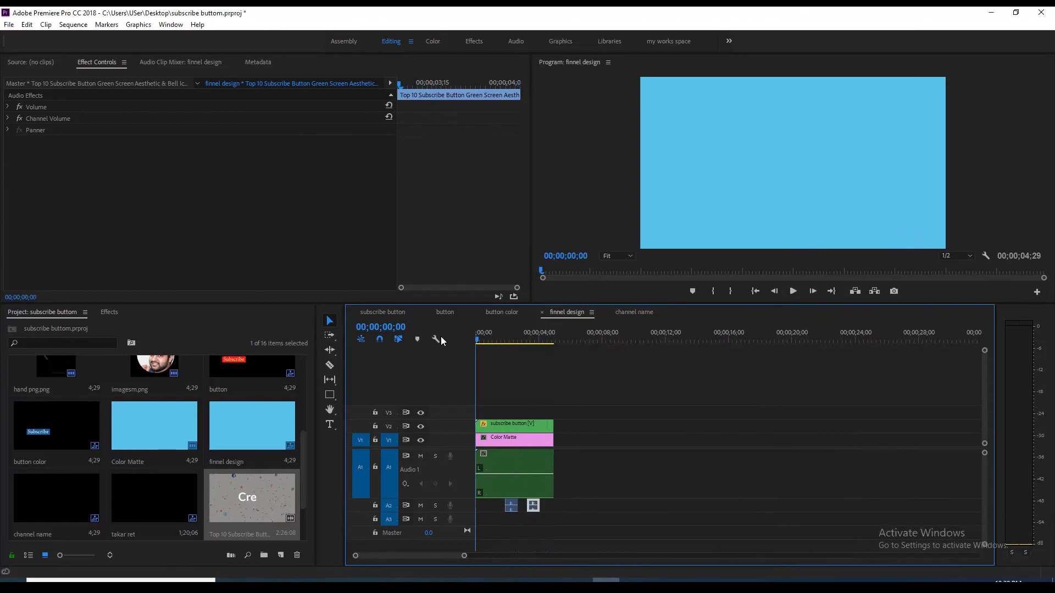
{"action": "left_click", "coordinate": [793, 290]}
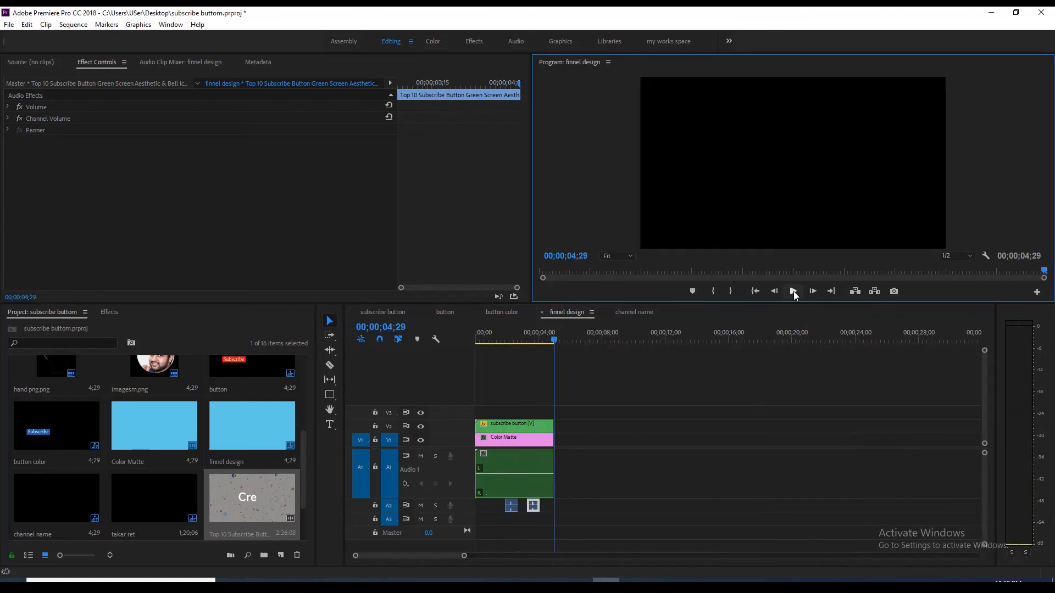
{"action": "key", "text": "ctrl+s"}
Reduce the Audio 1 track's height on the timeline.
{"action": "left_click_drag", "start_coordinate": [493, 341], "coordinate": [463, 340]}
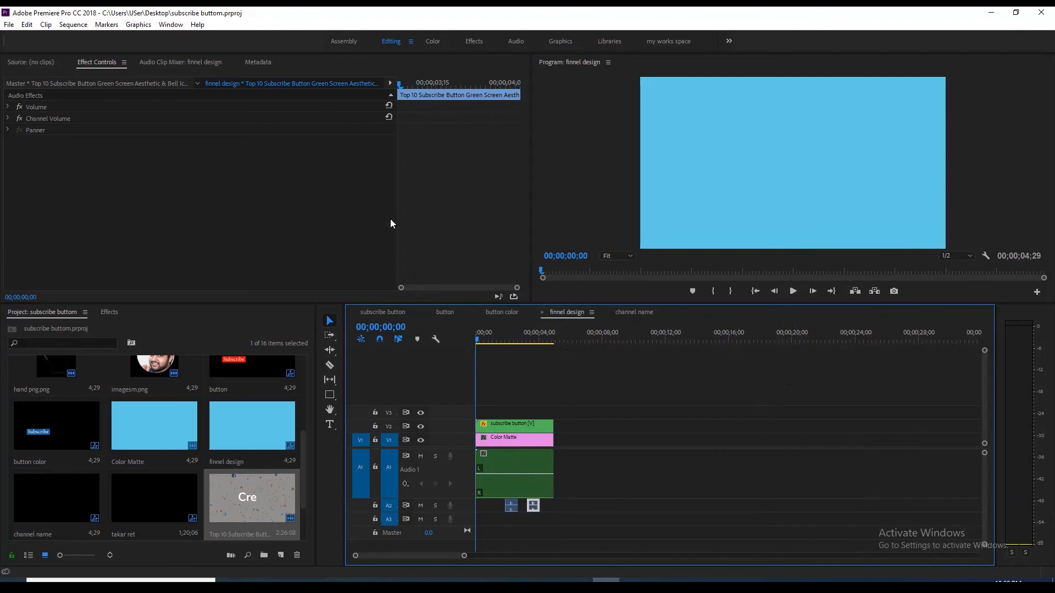
{"action": "left_click", "coordinate": [495, 333]}
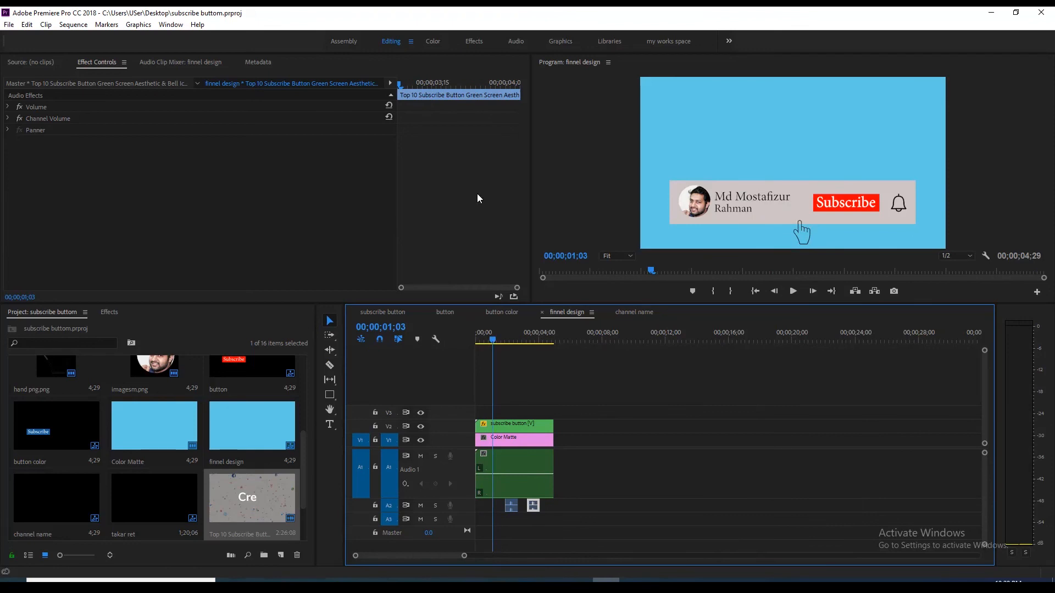
{"action": "left_click_drag", "start_coordinate": [467, 492], "coordinate": [462, 466]}
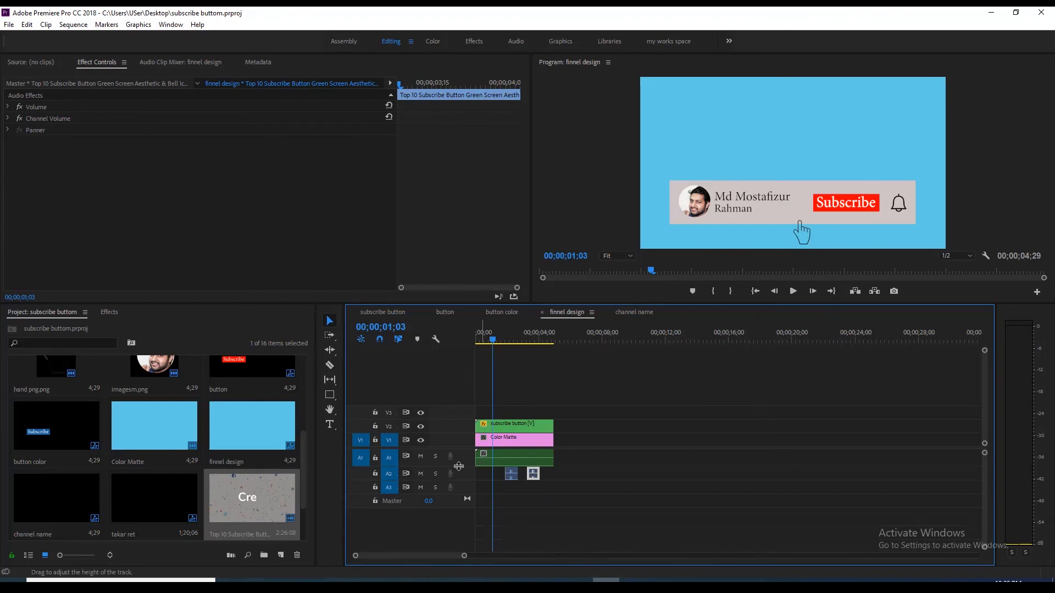